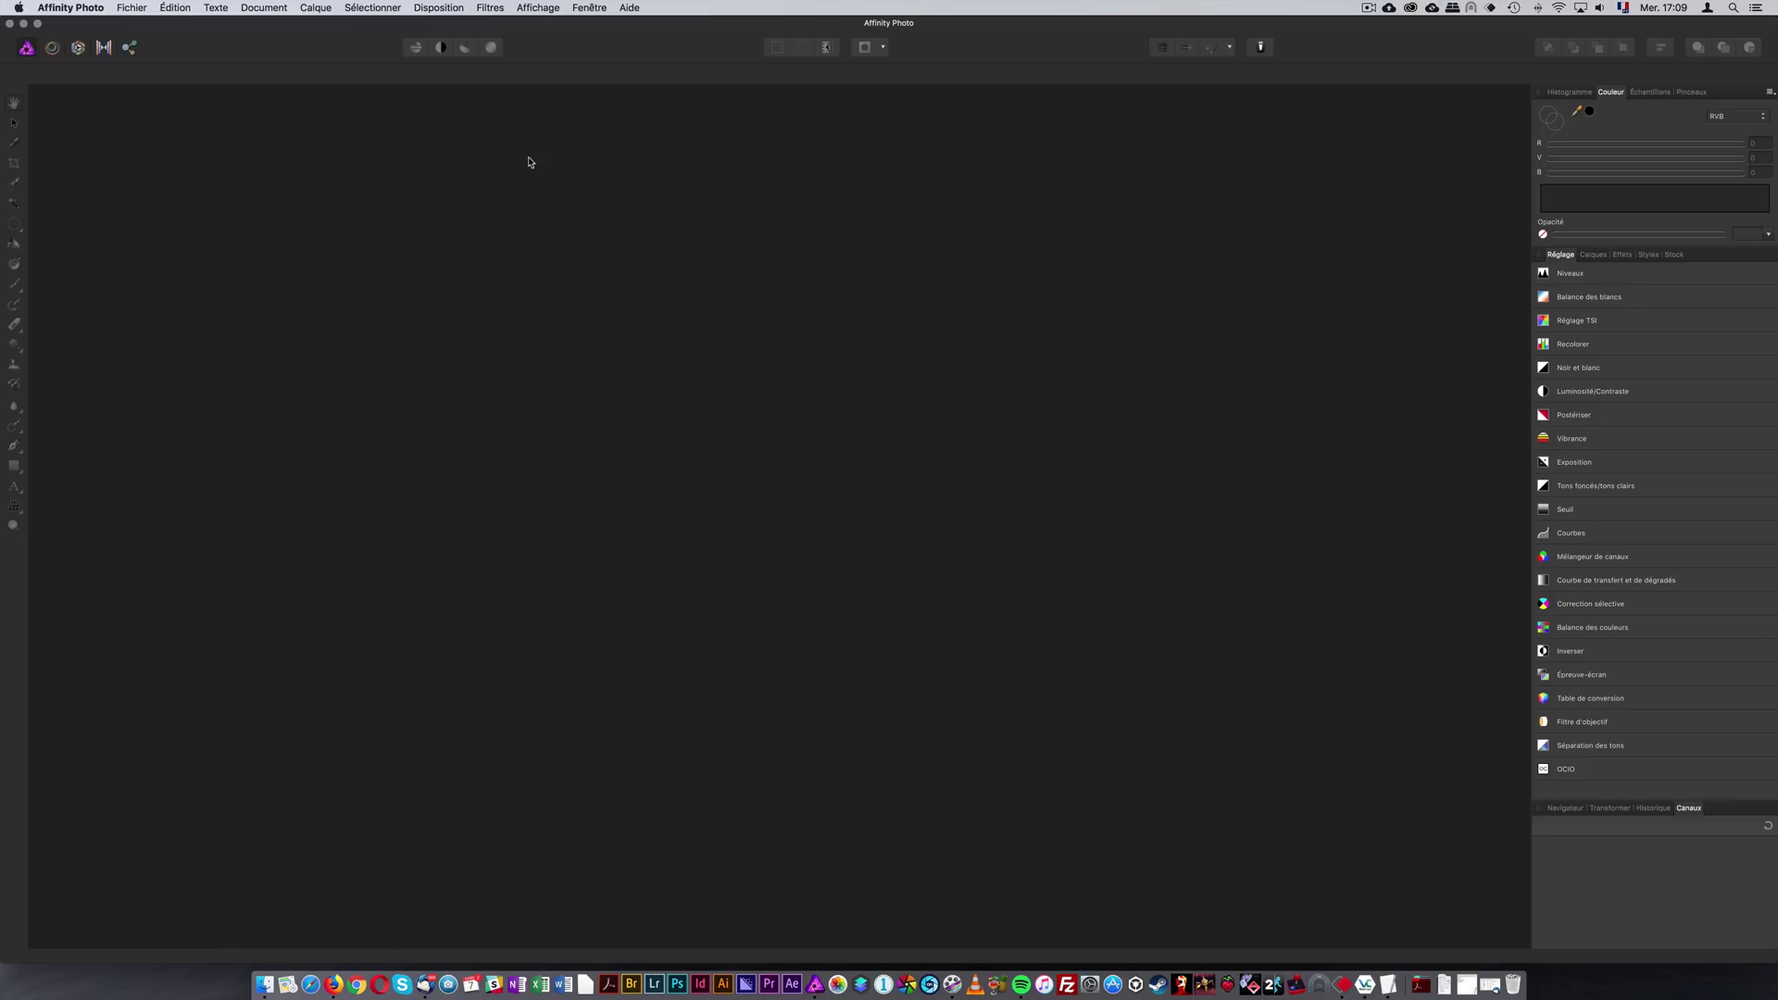
Create a new Web document using the FHD 1080p preset, 1920 x 1080 px at 72 DPI
click(130, 7)
click(427, 206)
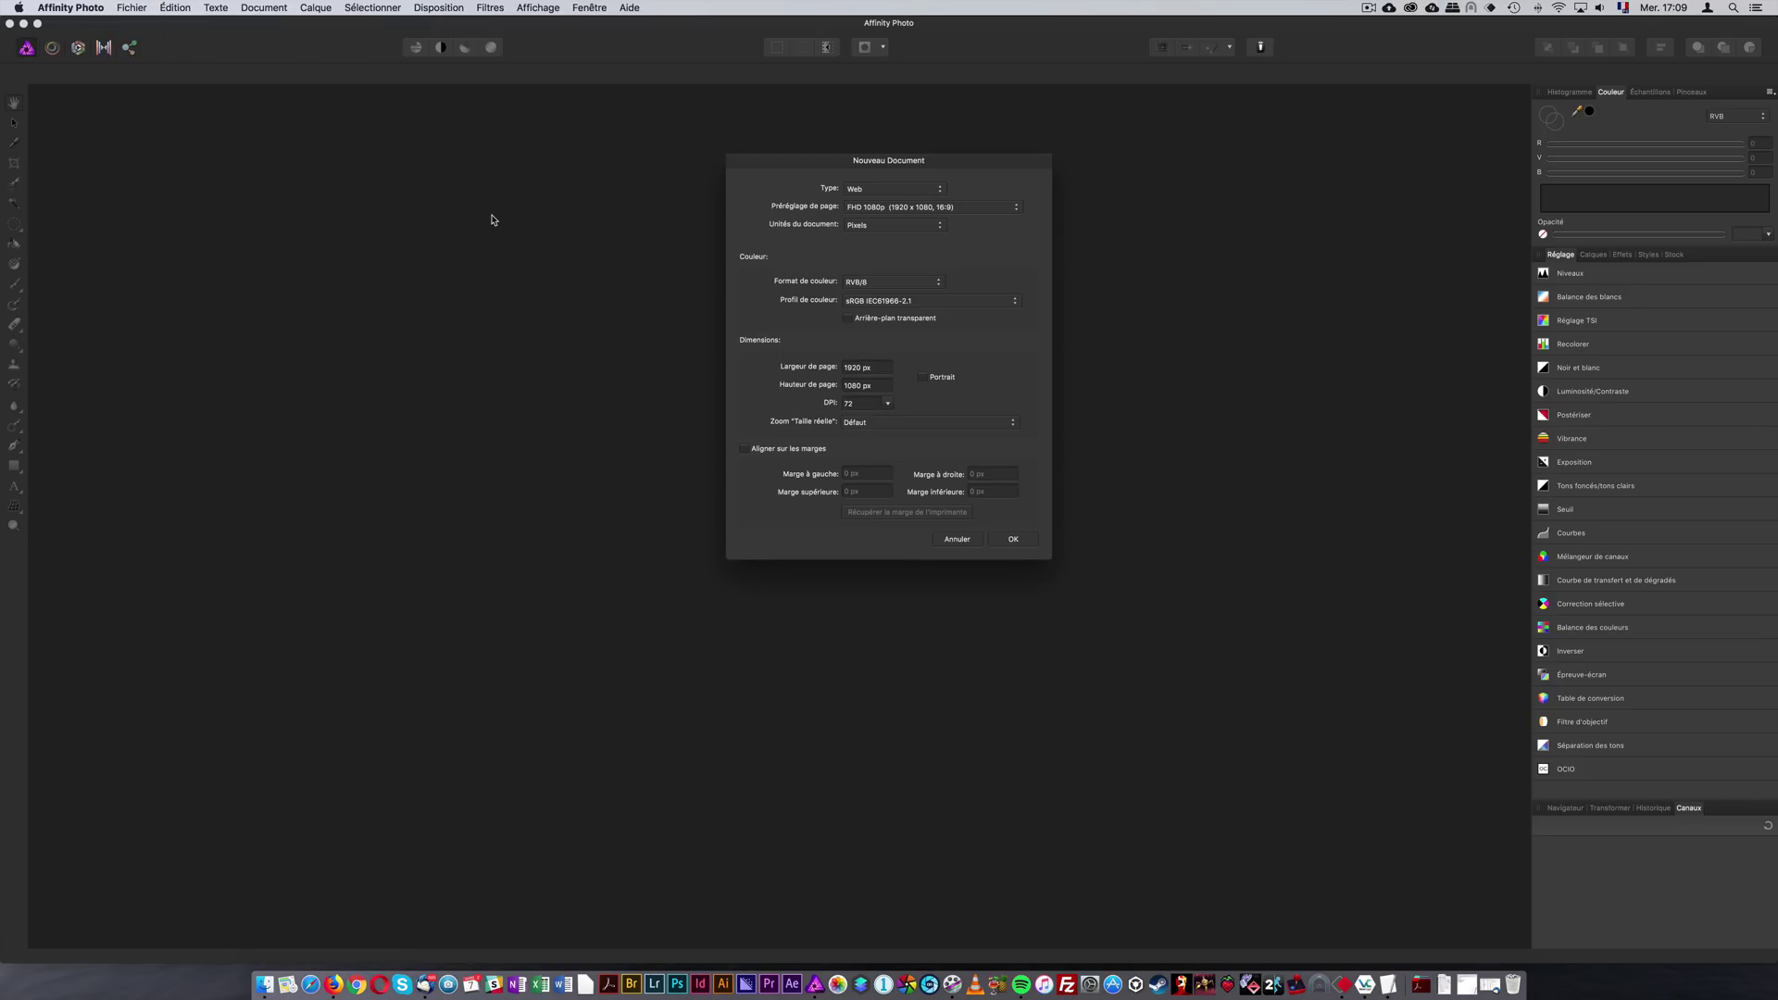
click(1005, 541)
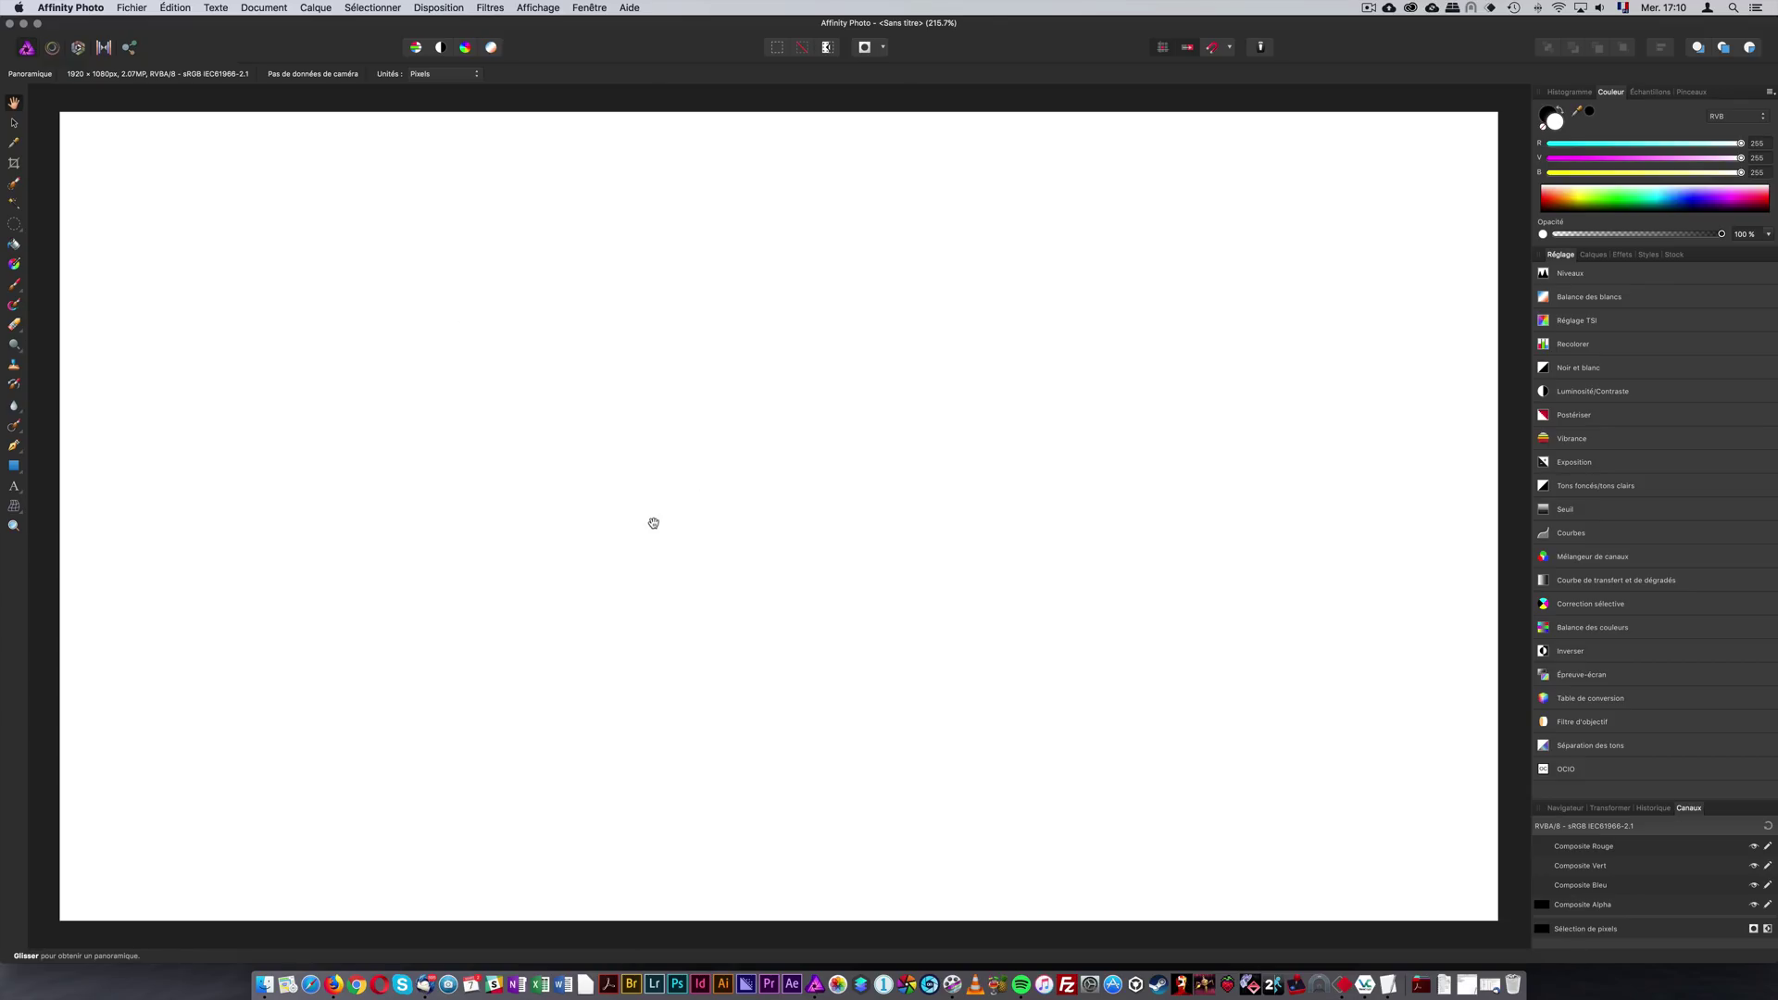
Add a pixel layer and flood fill the whole canvas on it with orange
click(1592, 255)
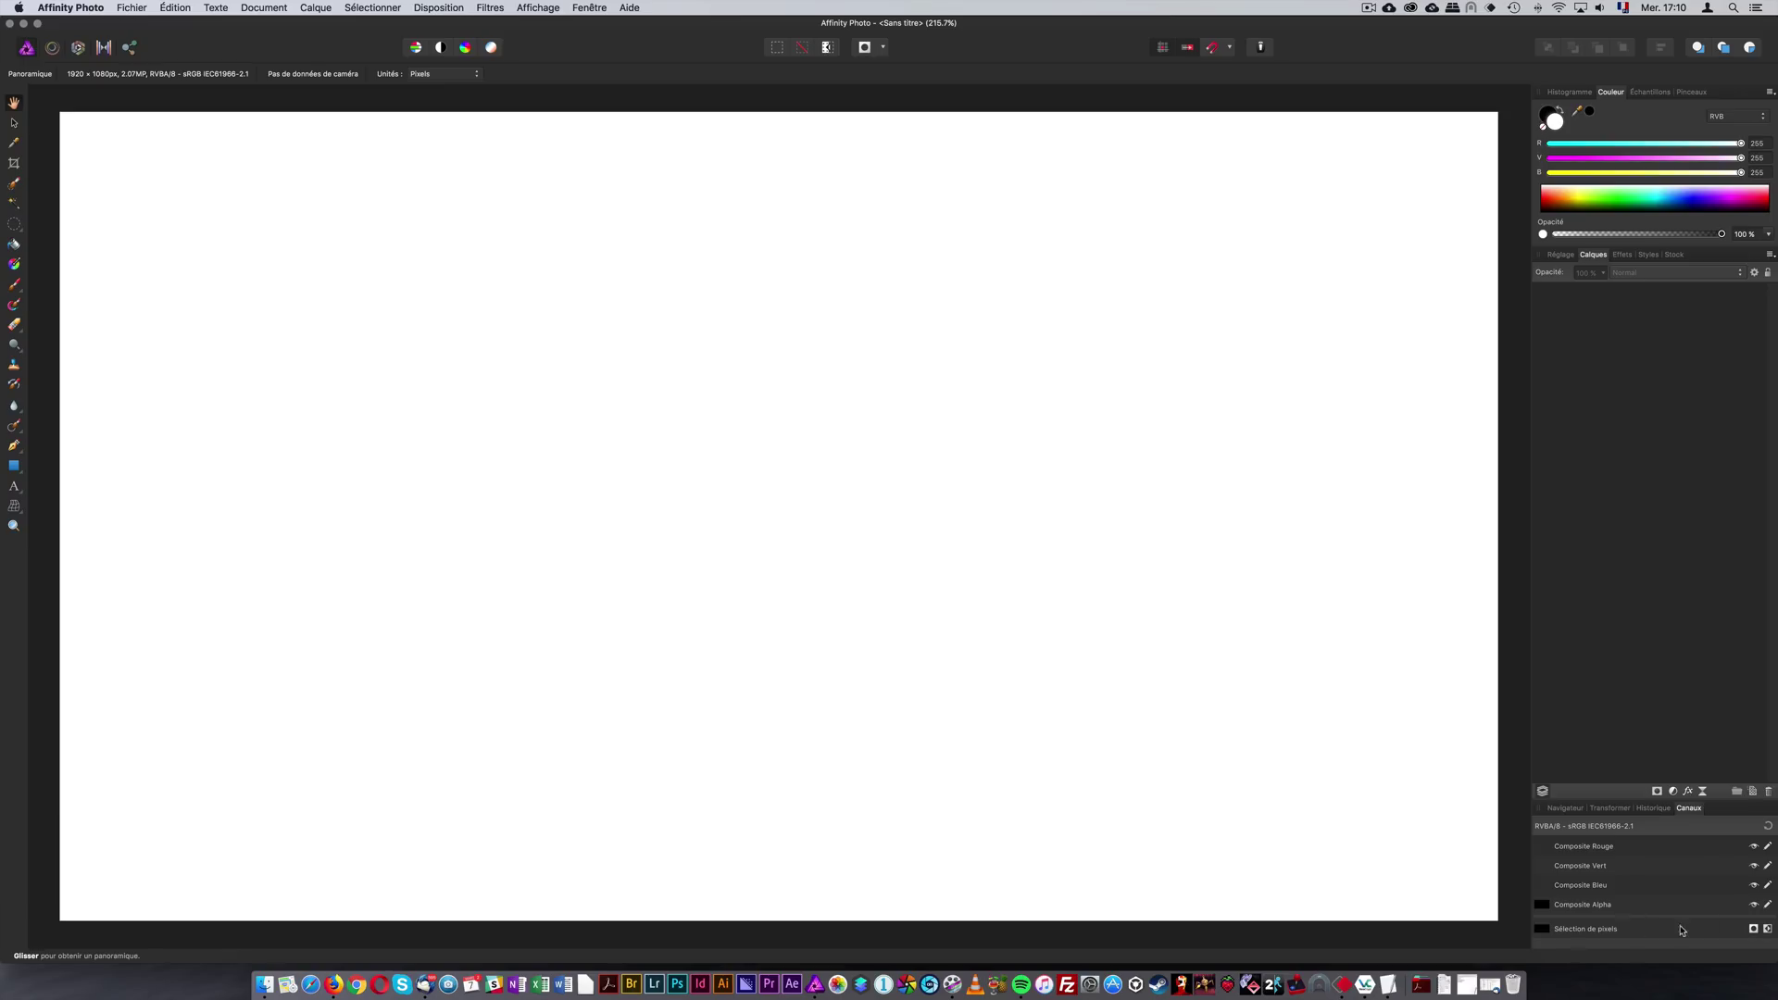
key(super+shift+n)
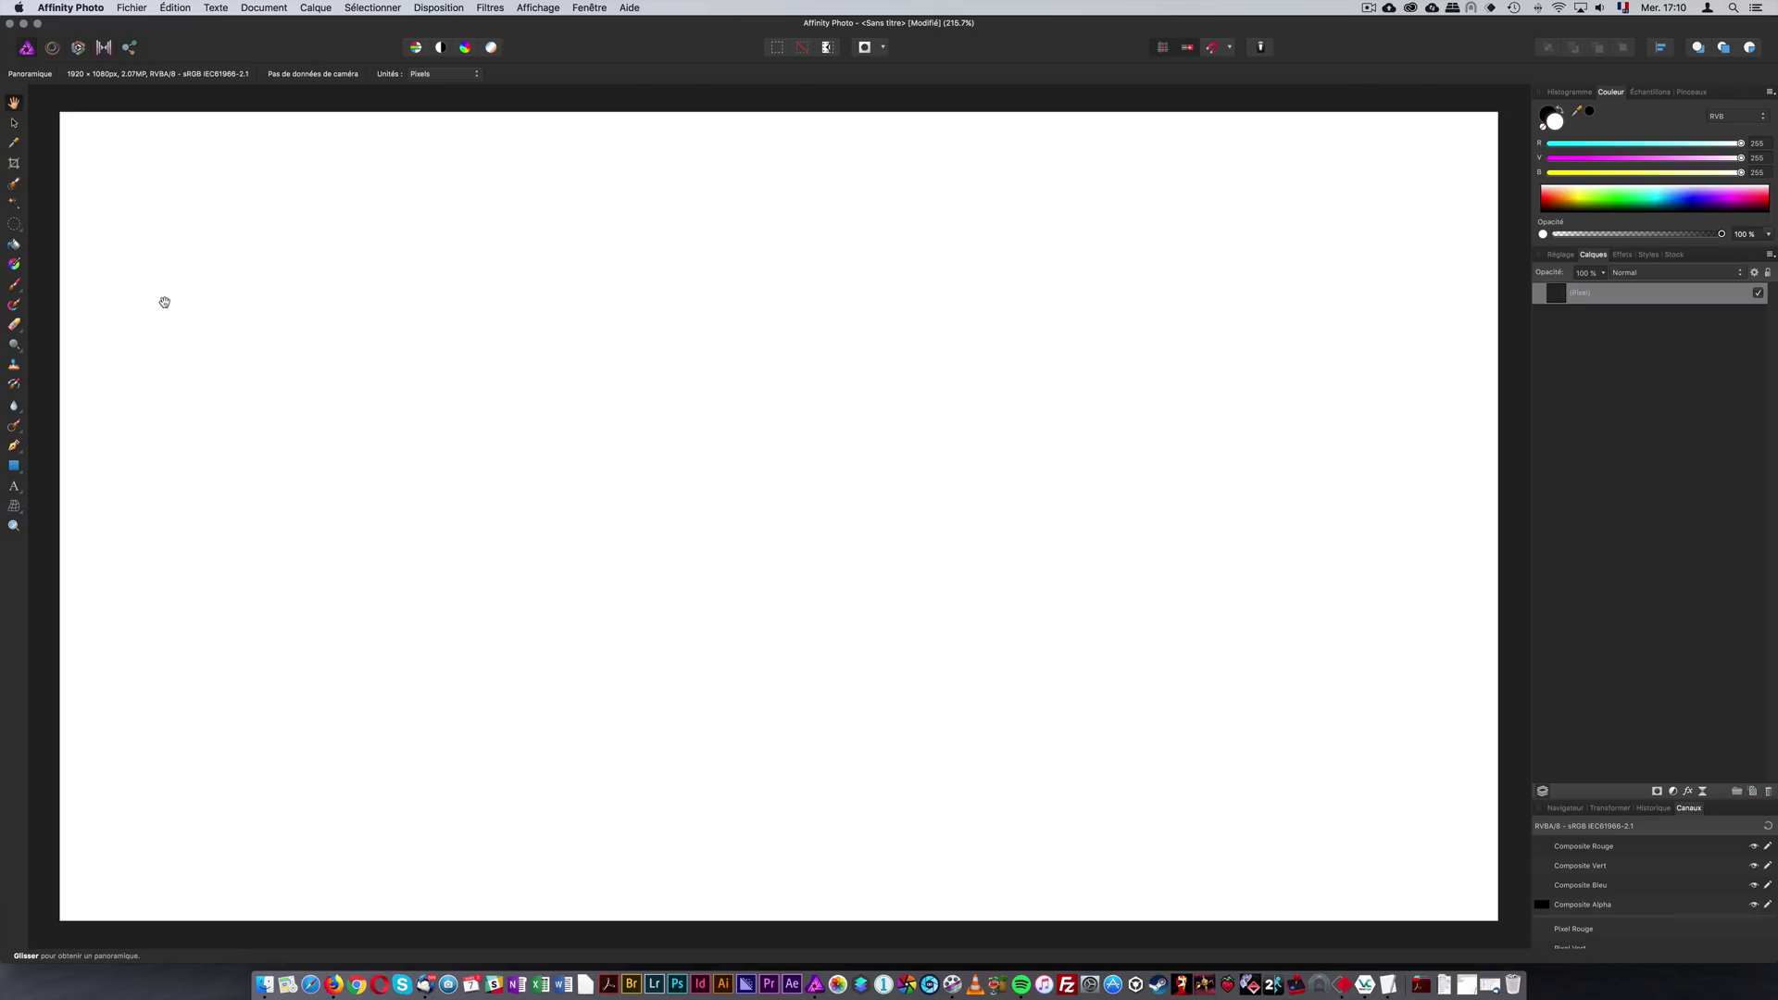
click(14, 245)
drag(1659, 191, 1564, 200)
click(1035, 546)
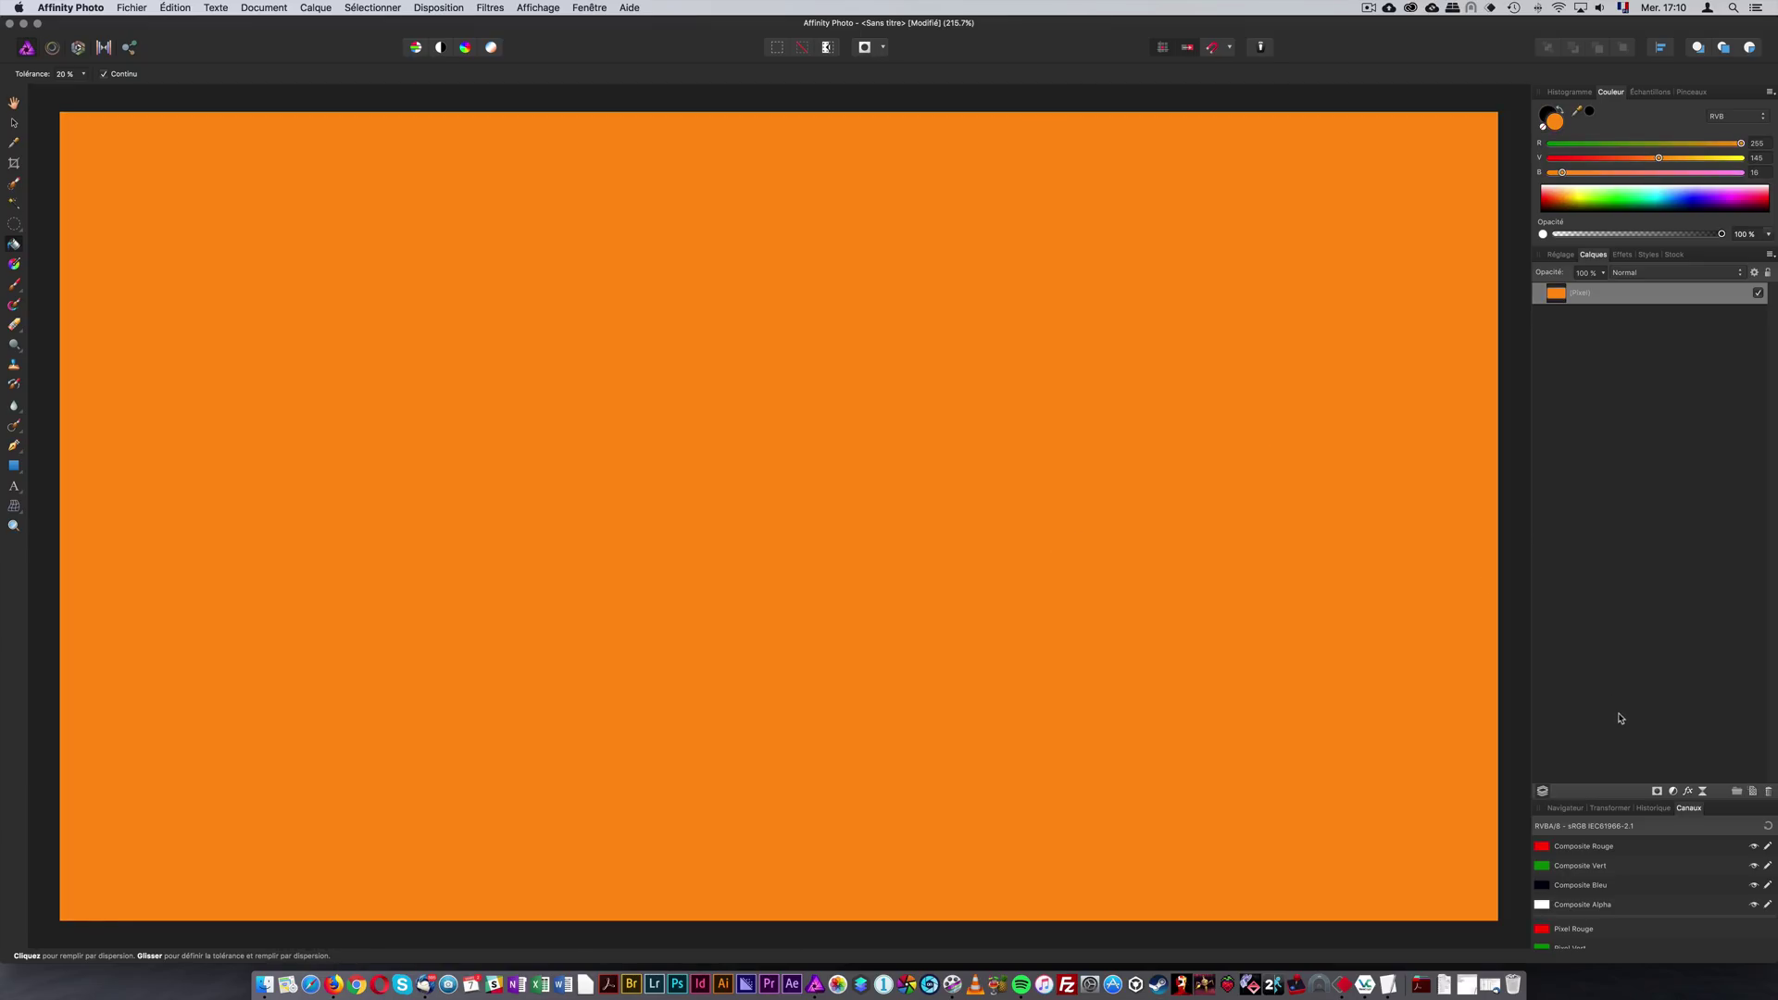
On a new pixel layer, make a roughly circular elliptical selection in the left part of the canvas and flood fill it with cyan
click(1752, 791)
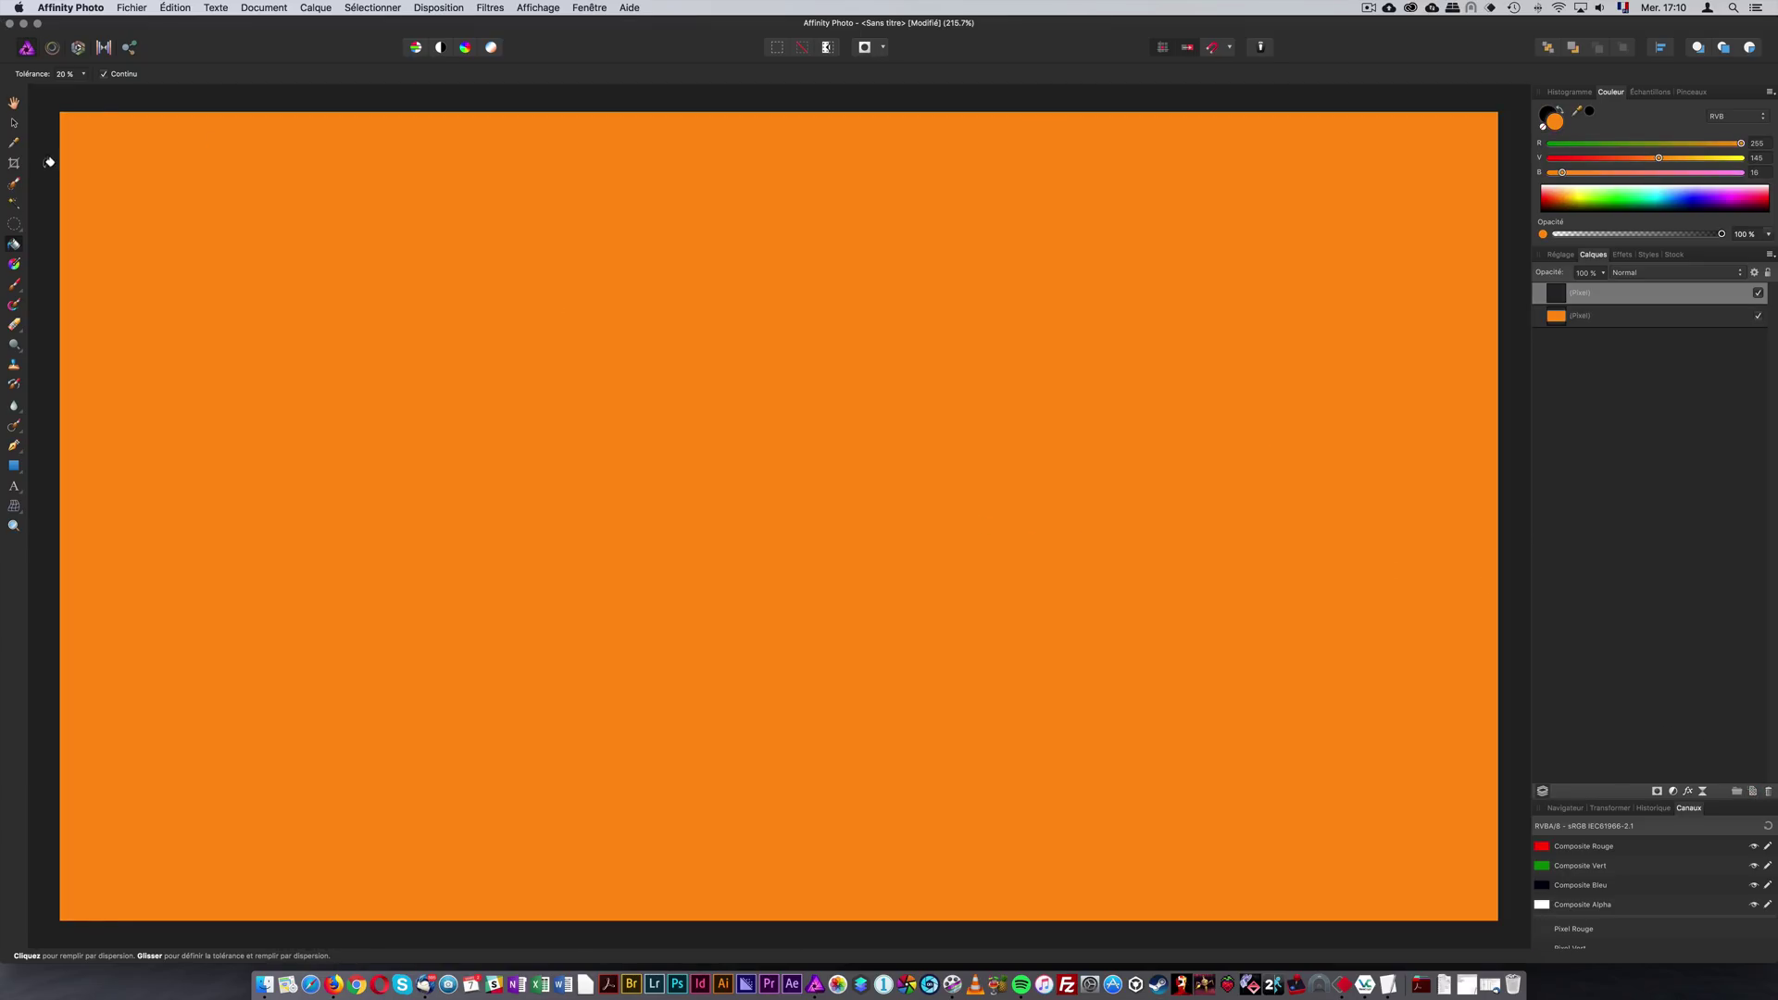
click(14, 223)
drag(409, 367, 750, 682)
drag(681, 609, 546, 589)
click(1655, 198)
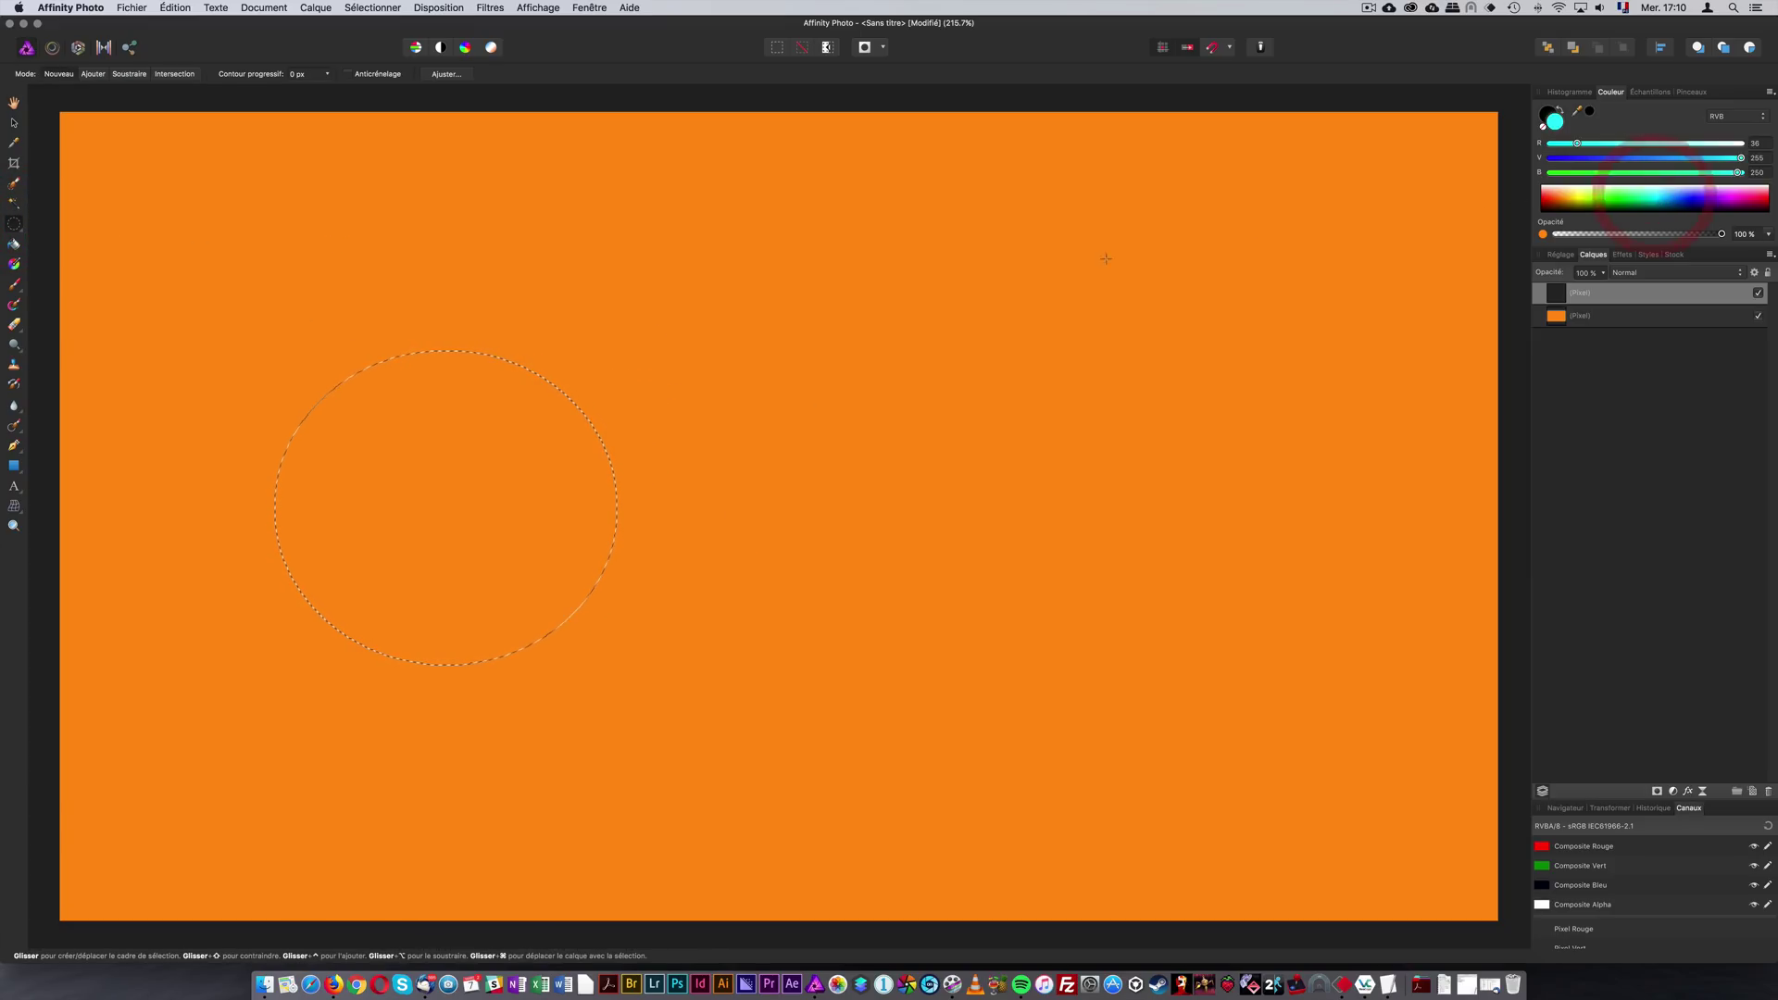
click(14, 244)
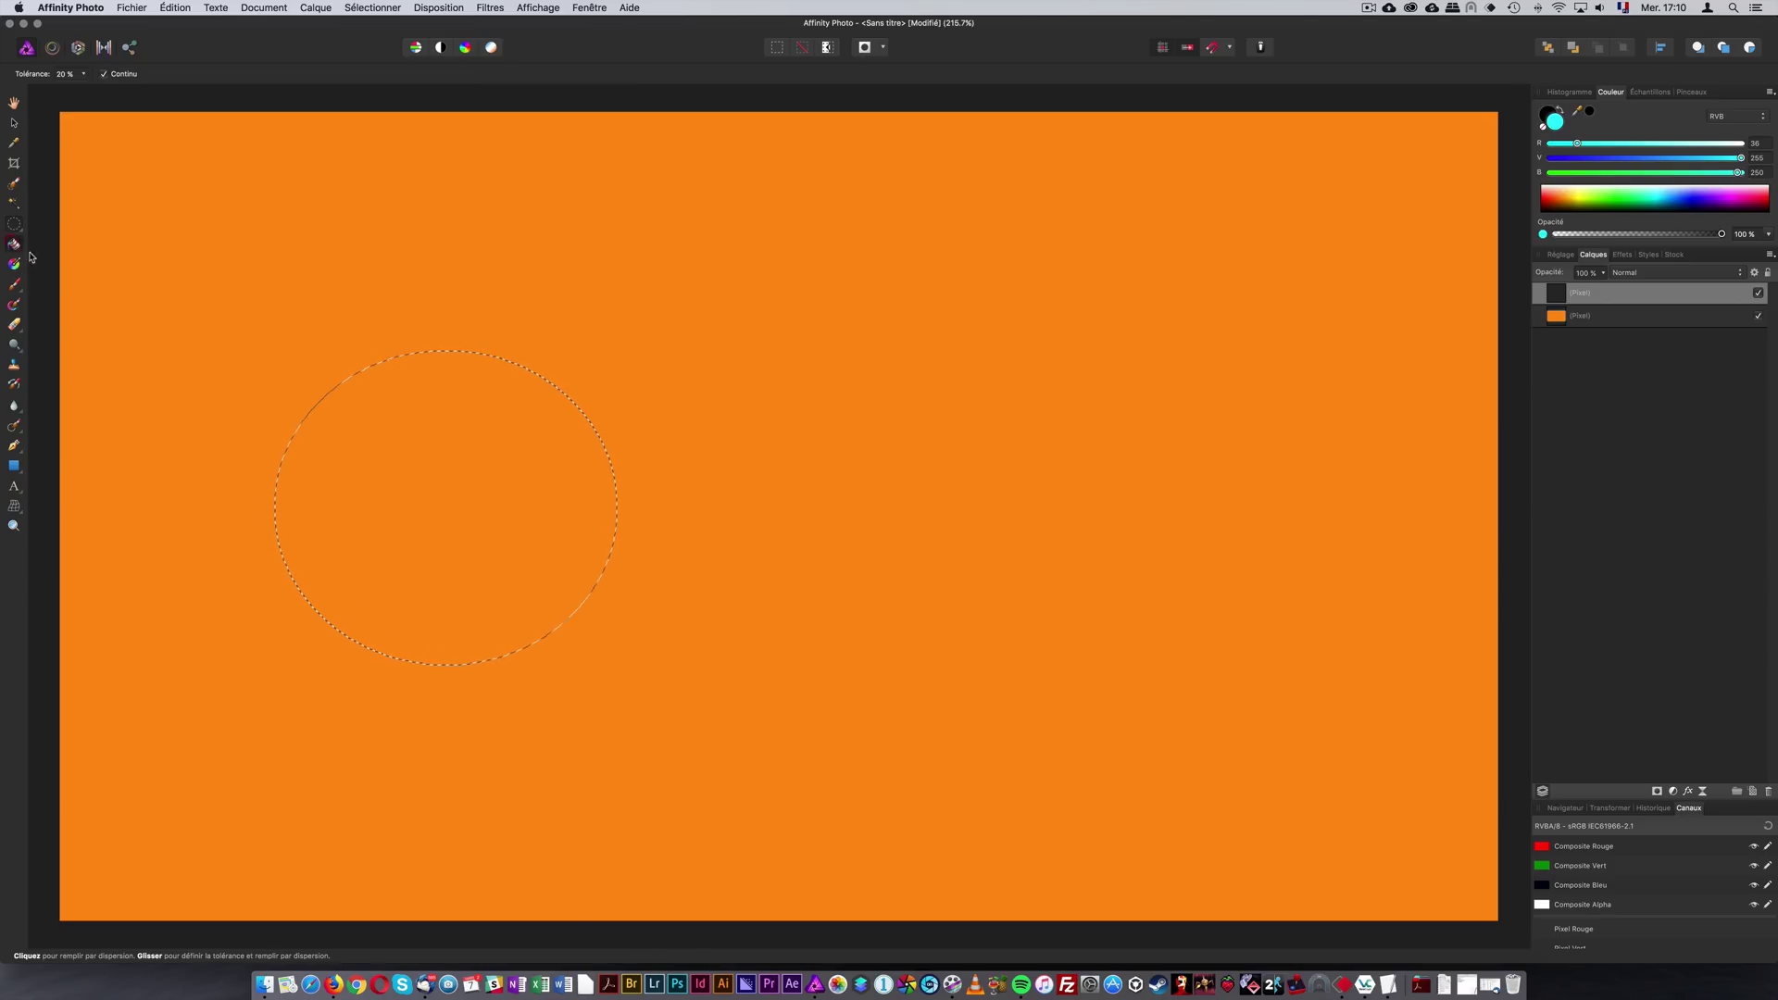
click(451, 524)
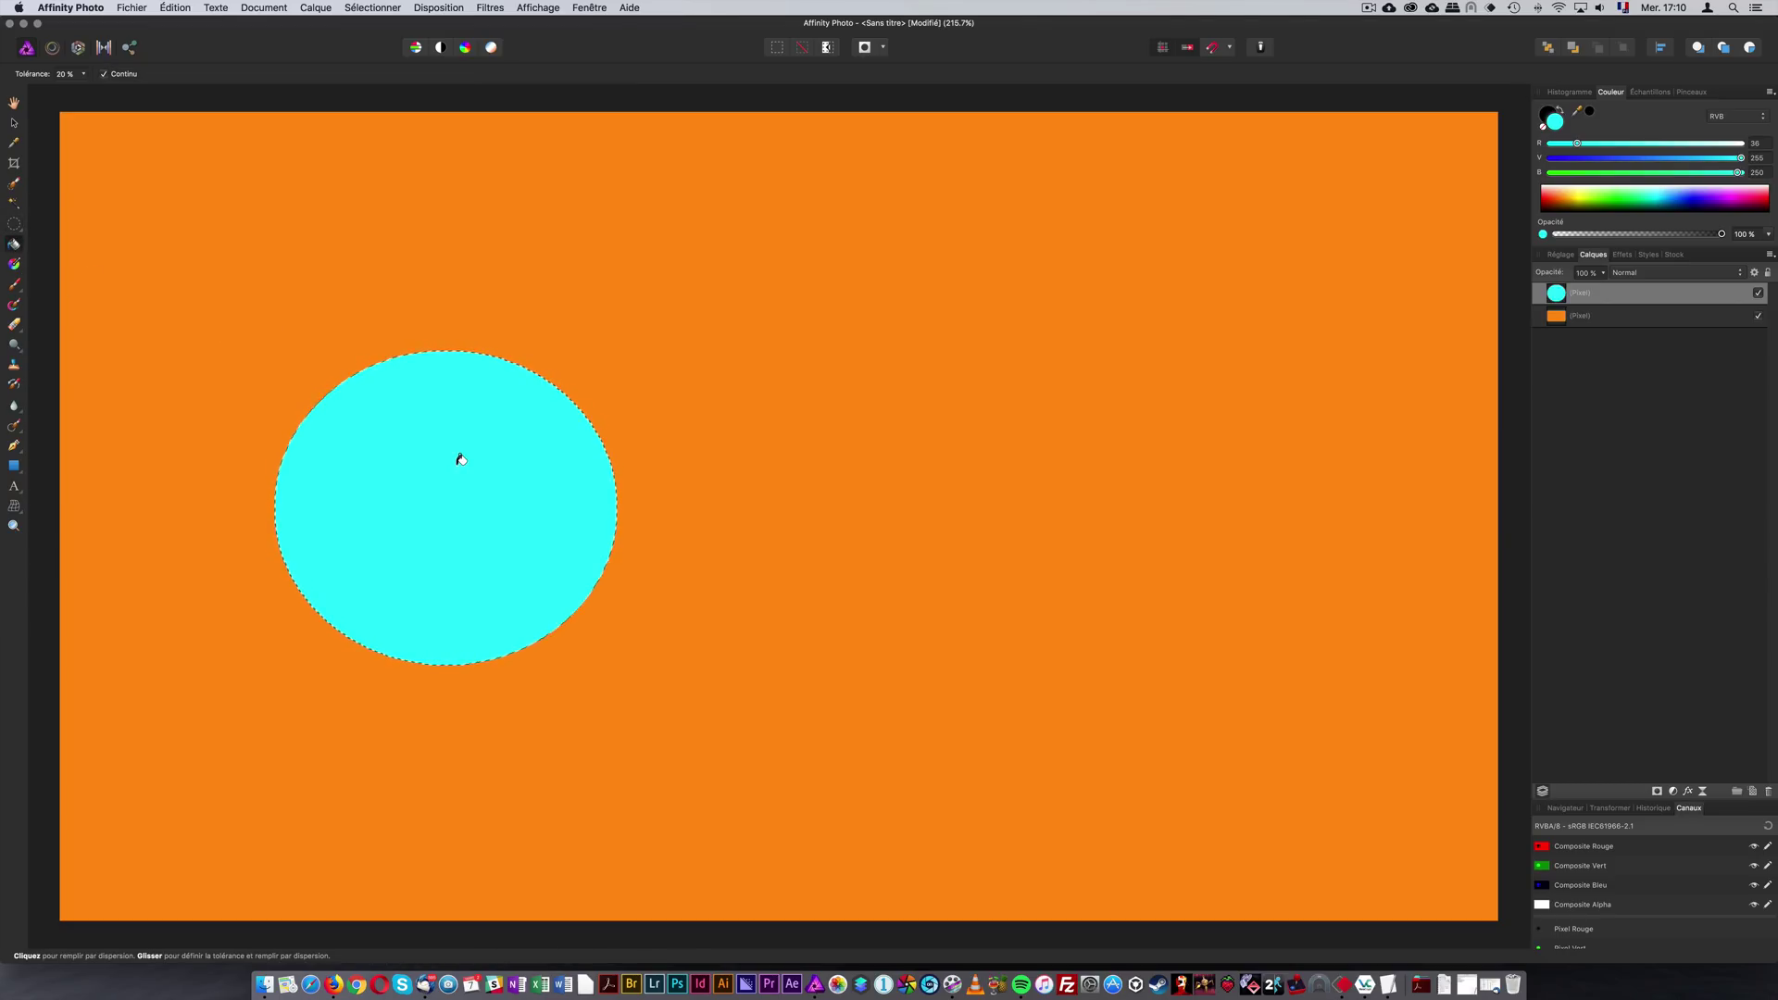
On another new pixel layer, move the elliptical selection to the right of the cyan circle and flood fill it with magenta pink
click(1752, 791)
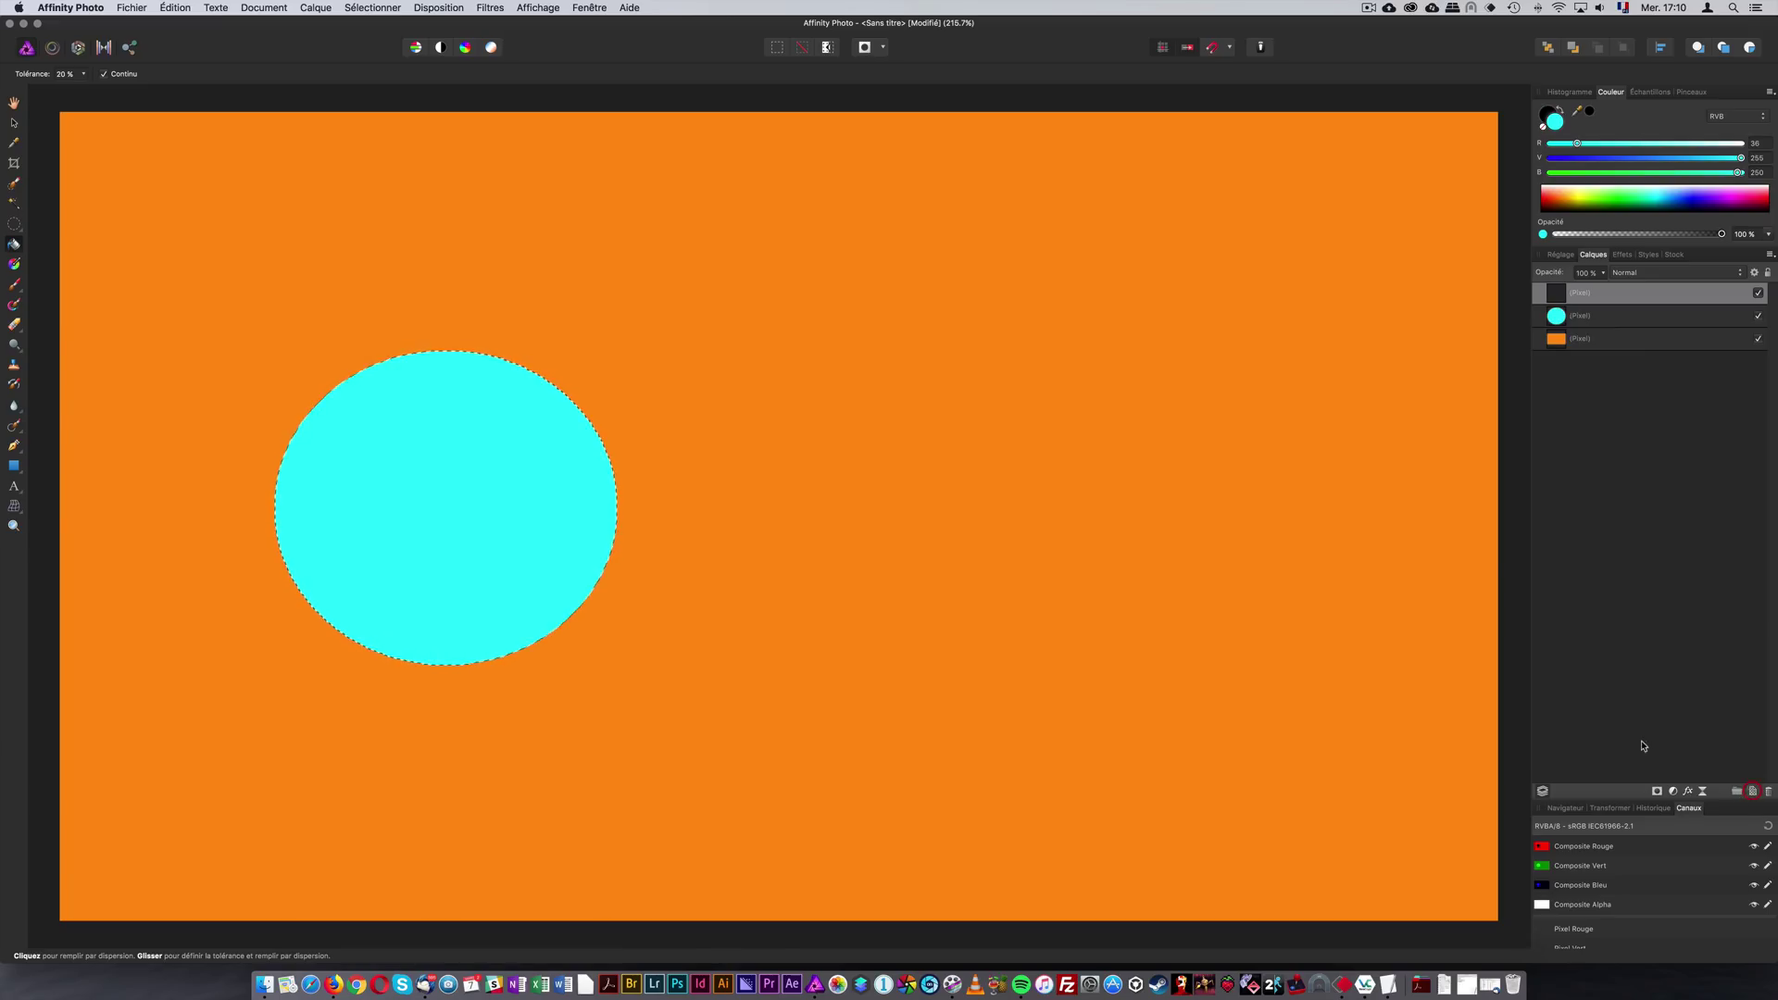
click(15, 225)
drag(464, 477, 889, 509)
click(1746, 190)
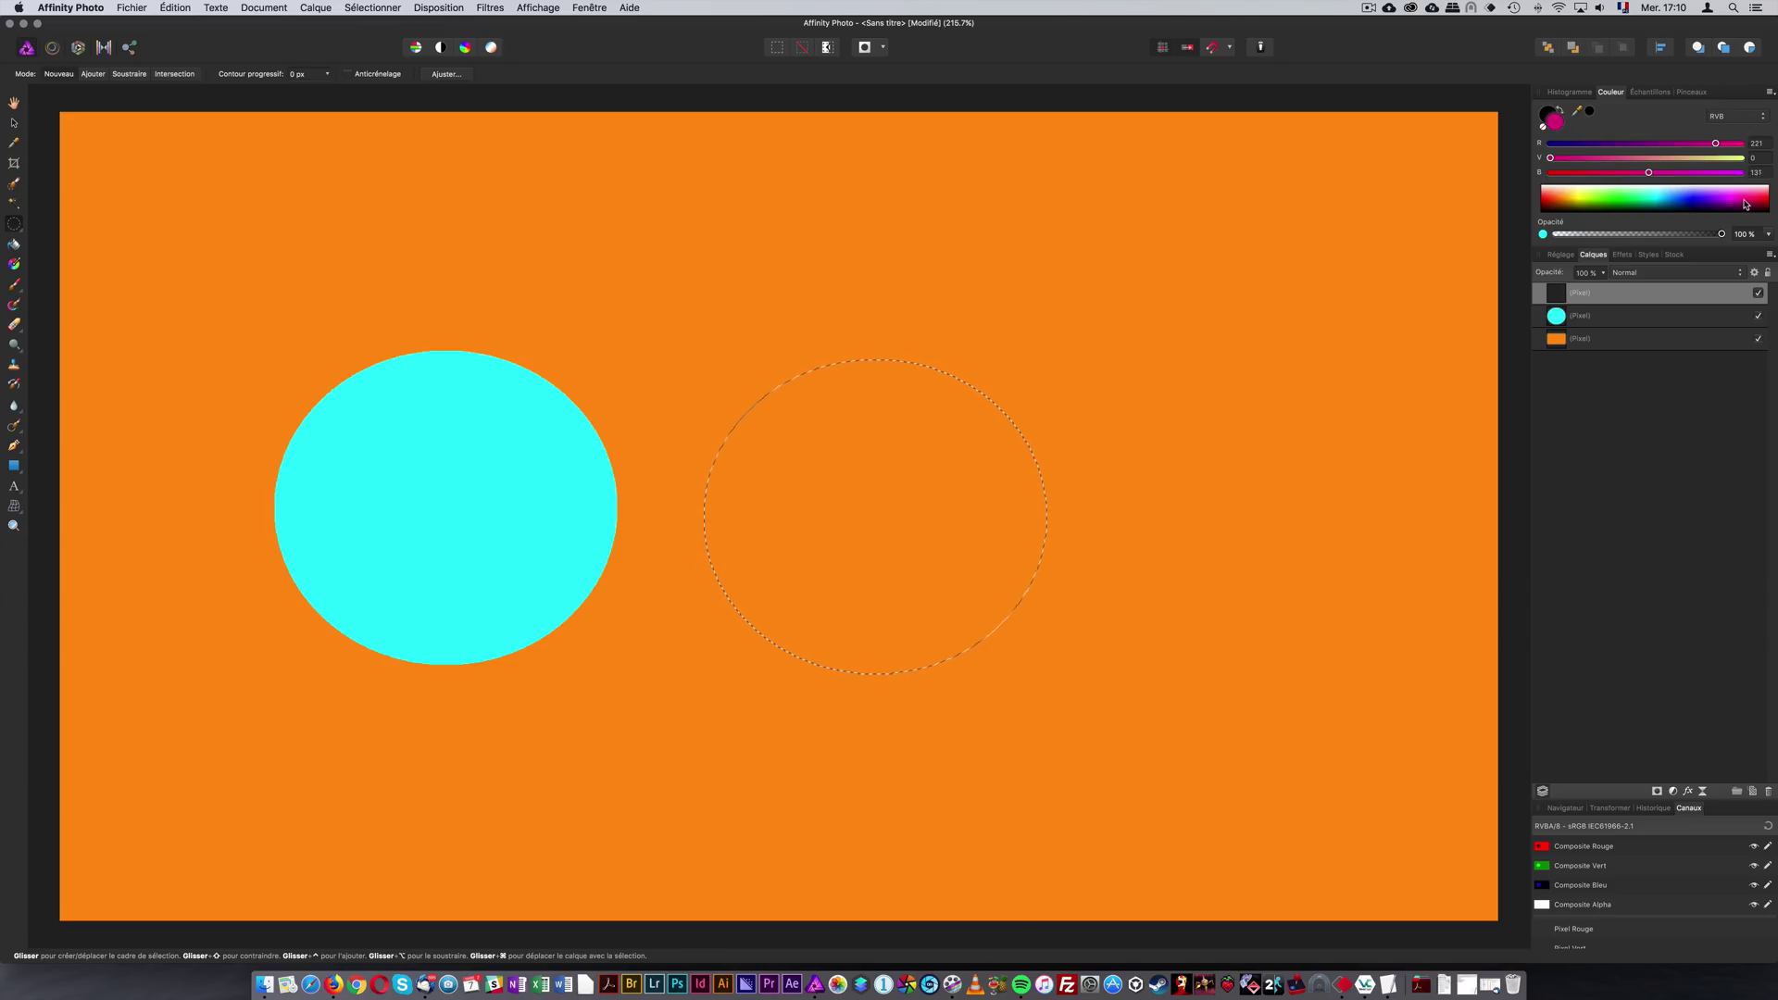
click(14, 245)
click(931, 452)
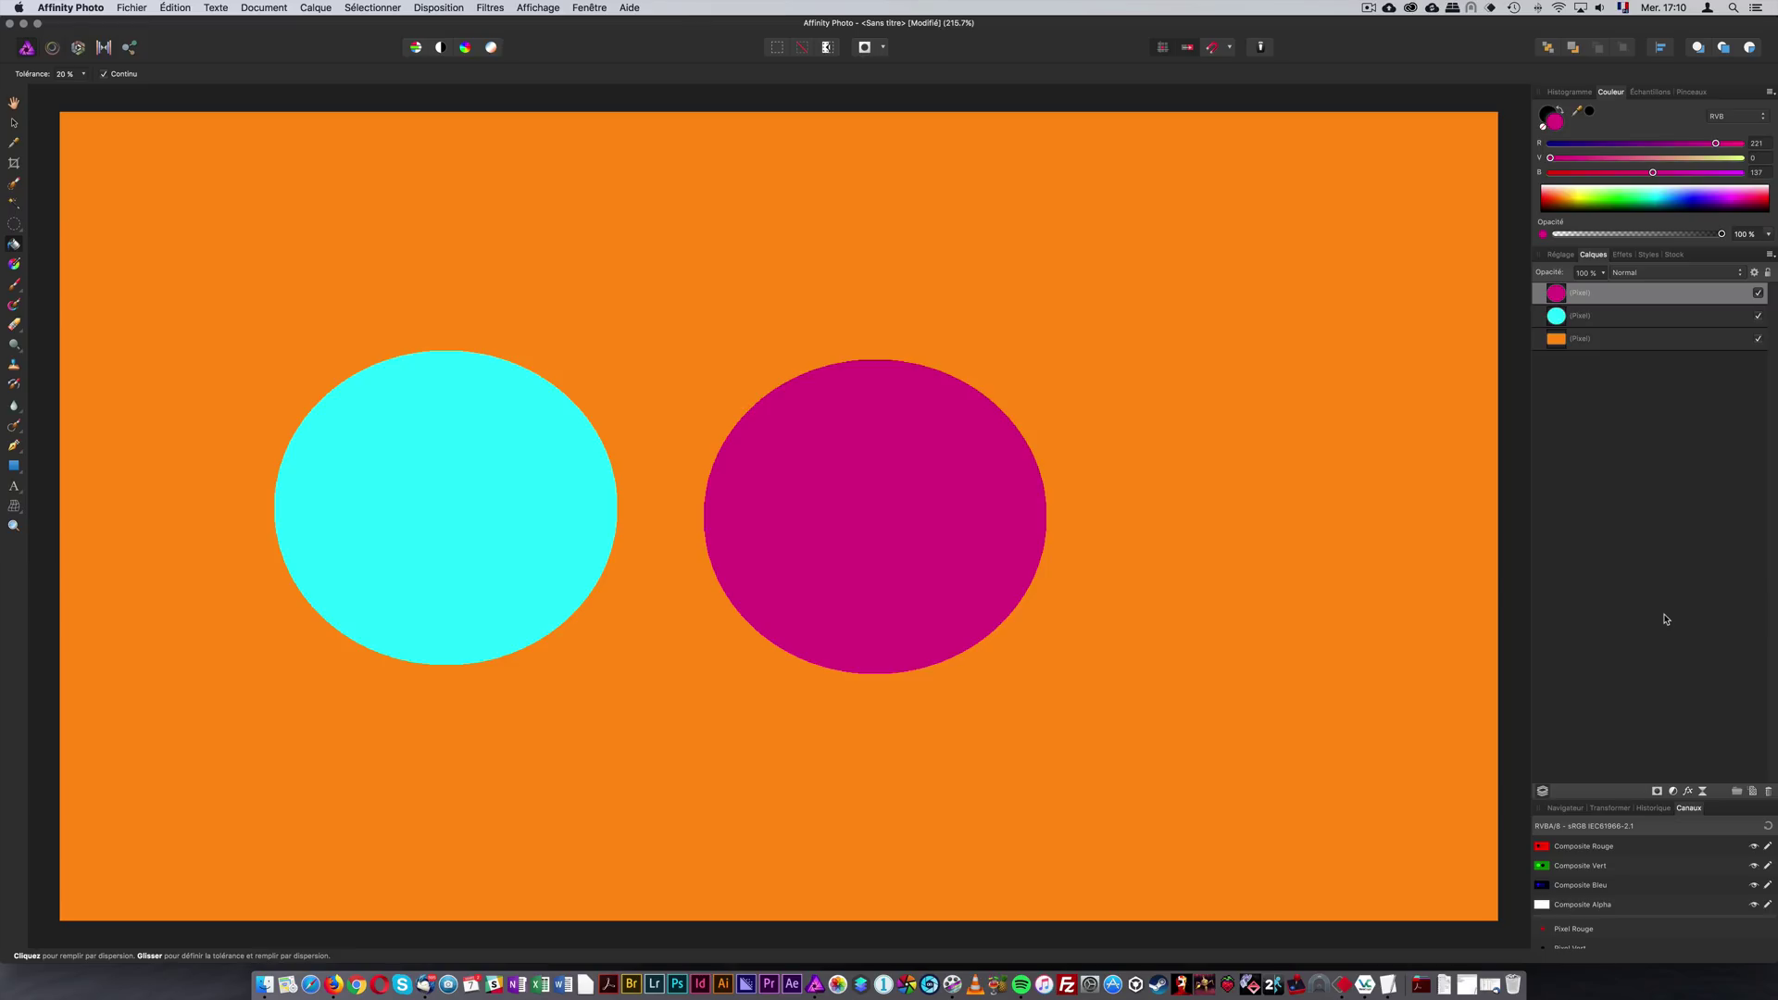
Add a Levels (Niveaux) adjustment layer with default settings above the pink circle layer
click(1569, 256)
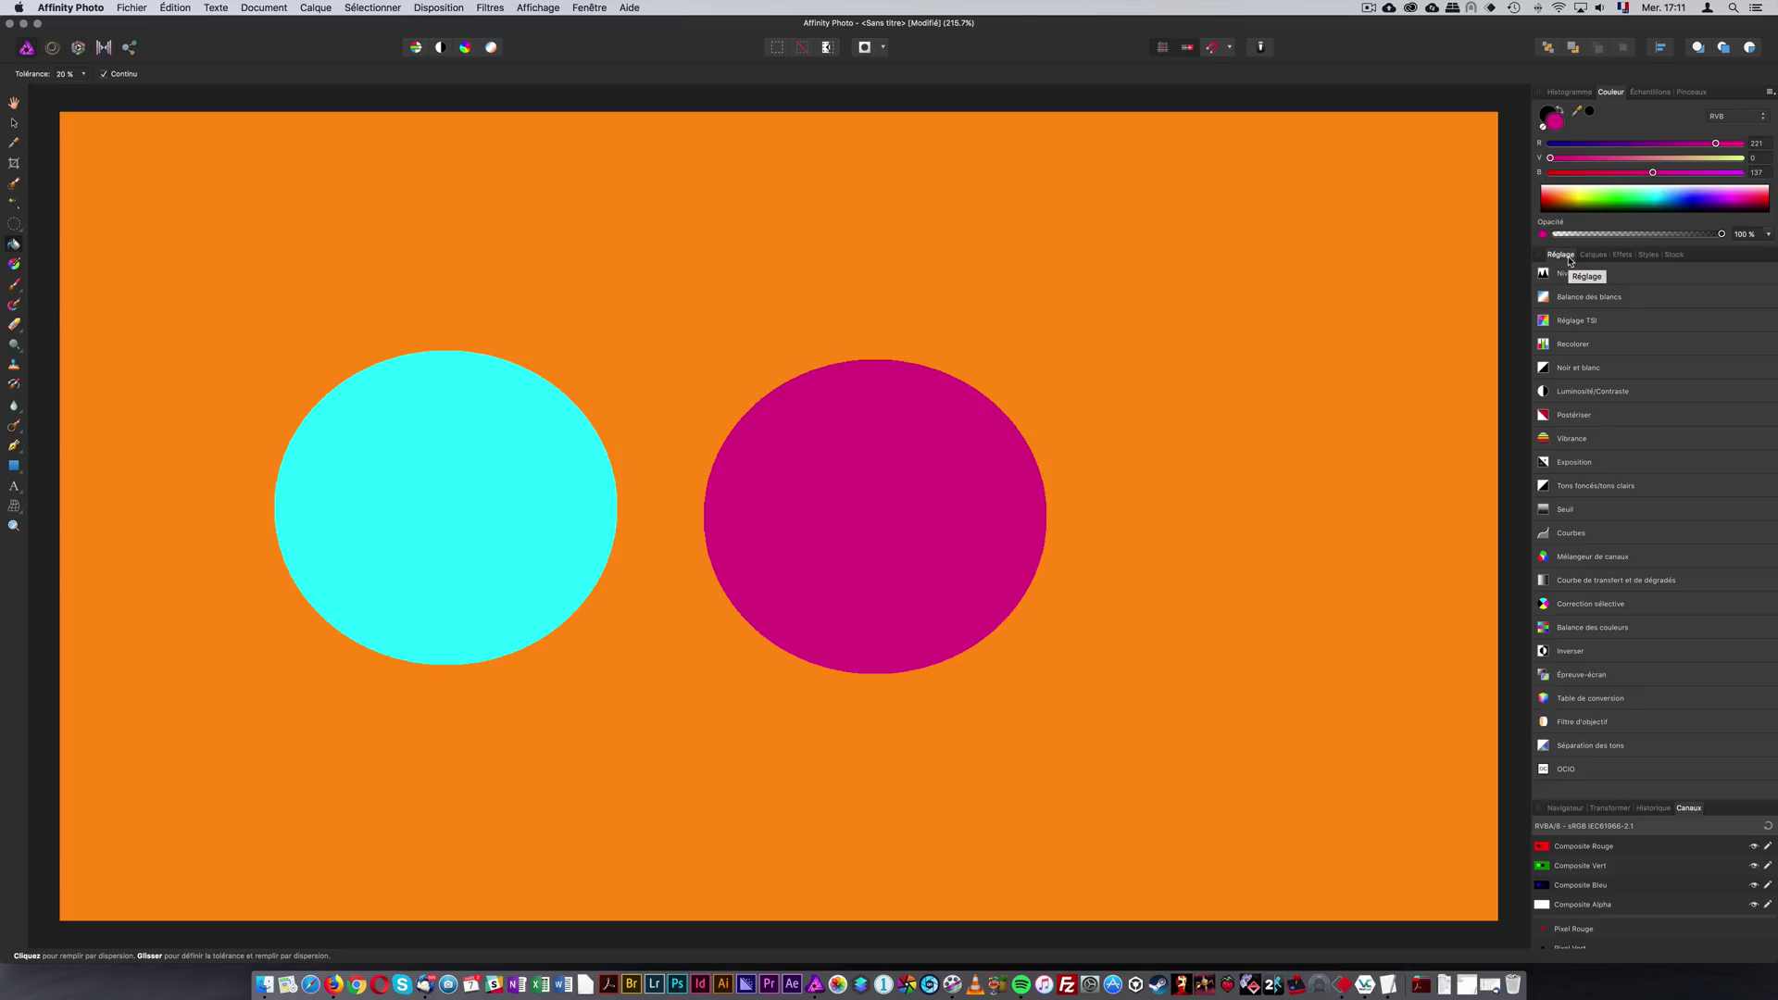
click(1571, 276)
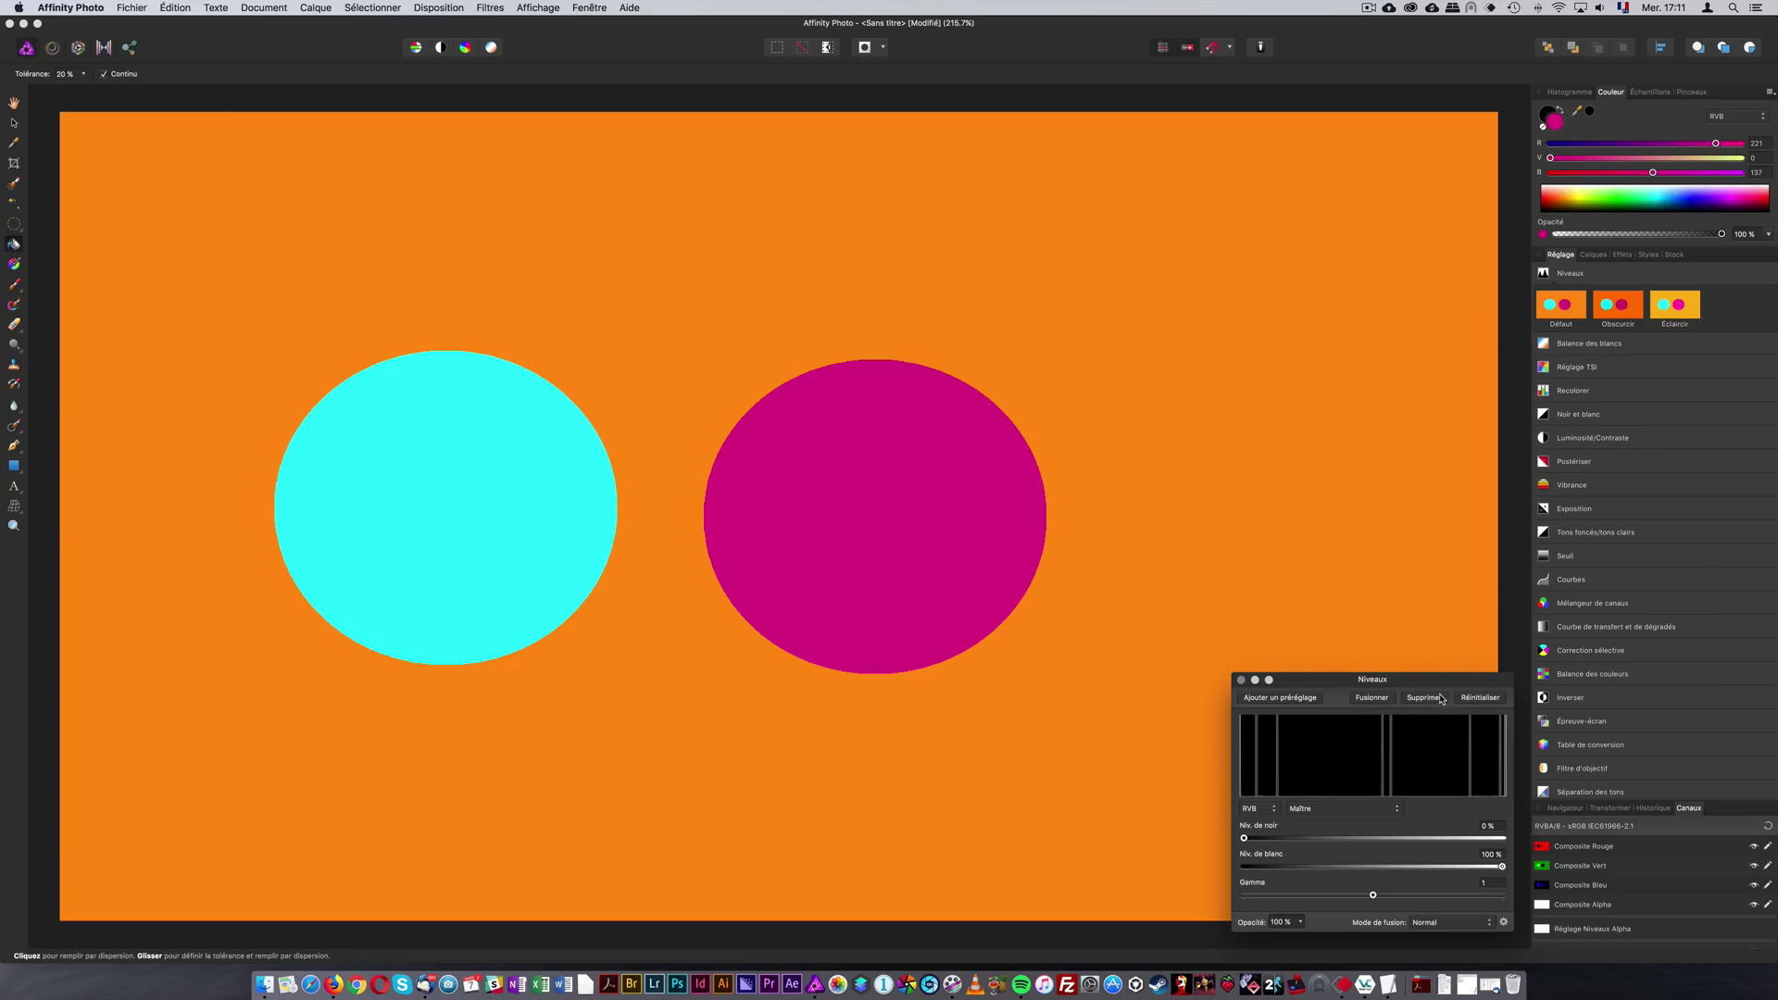
click(1256, 682)
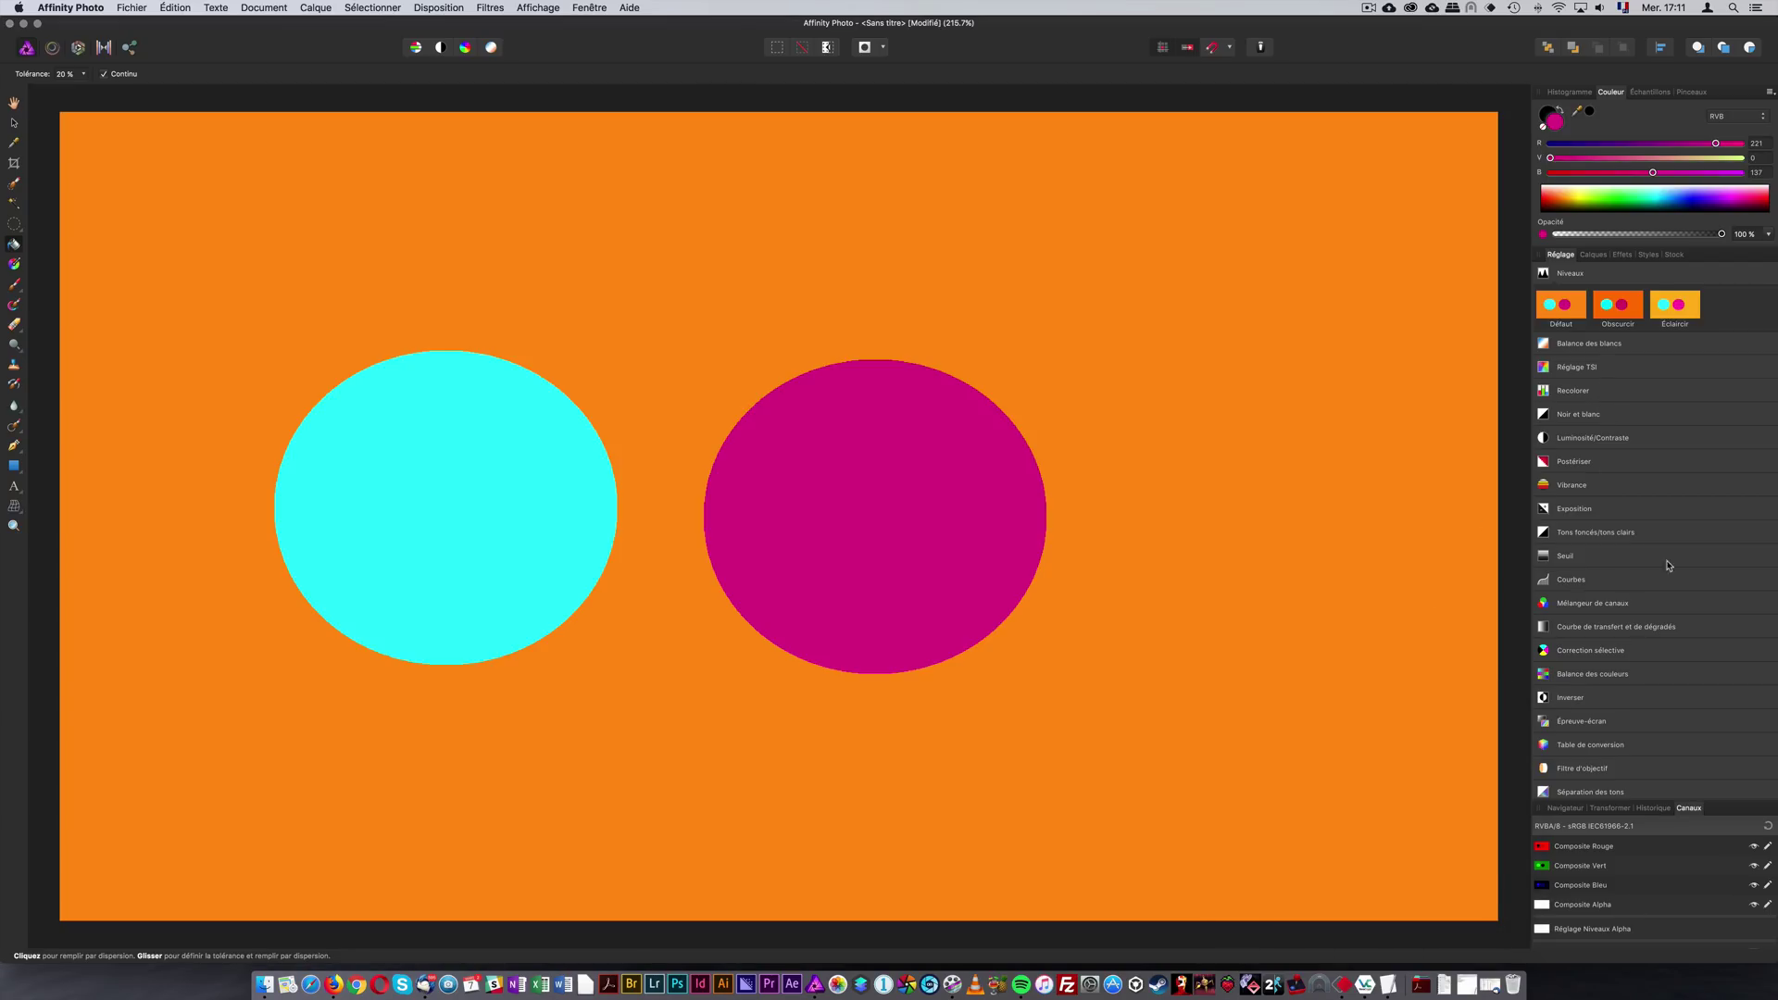
click(1602, 256)
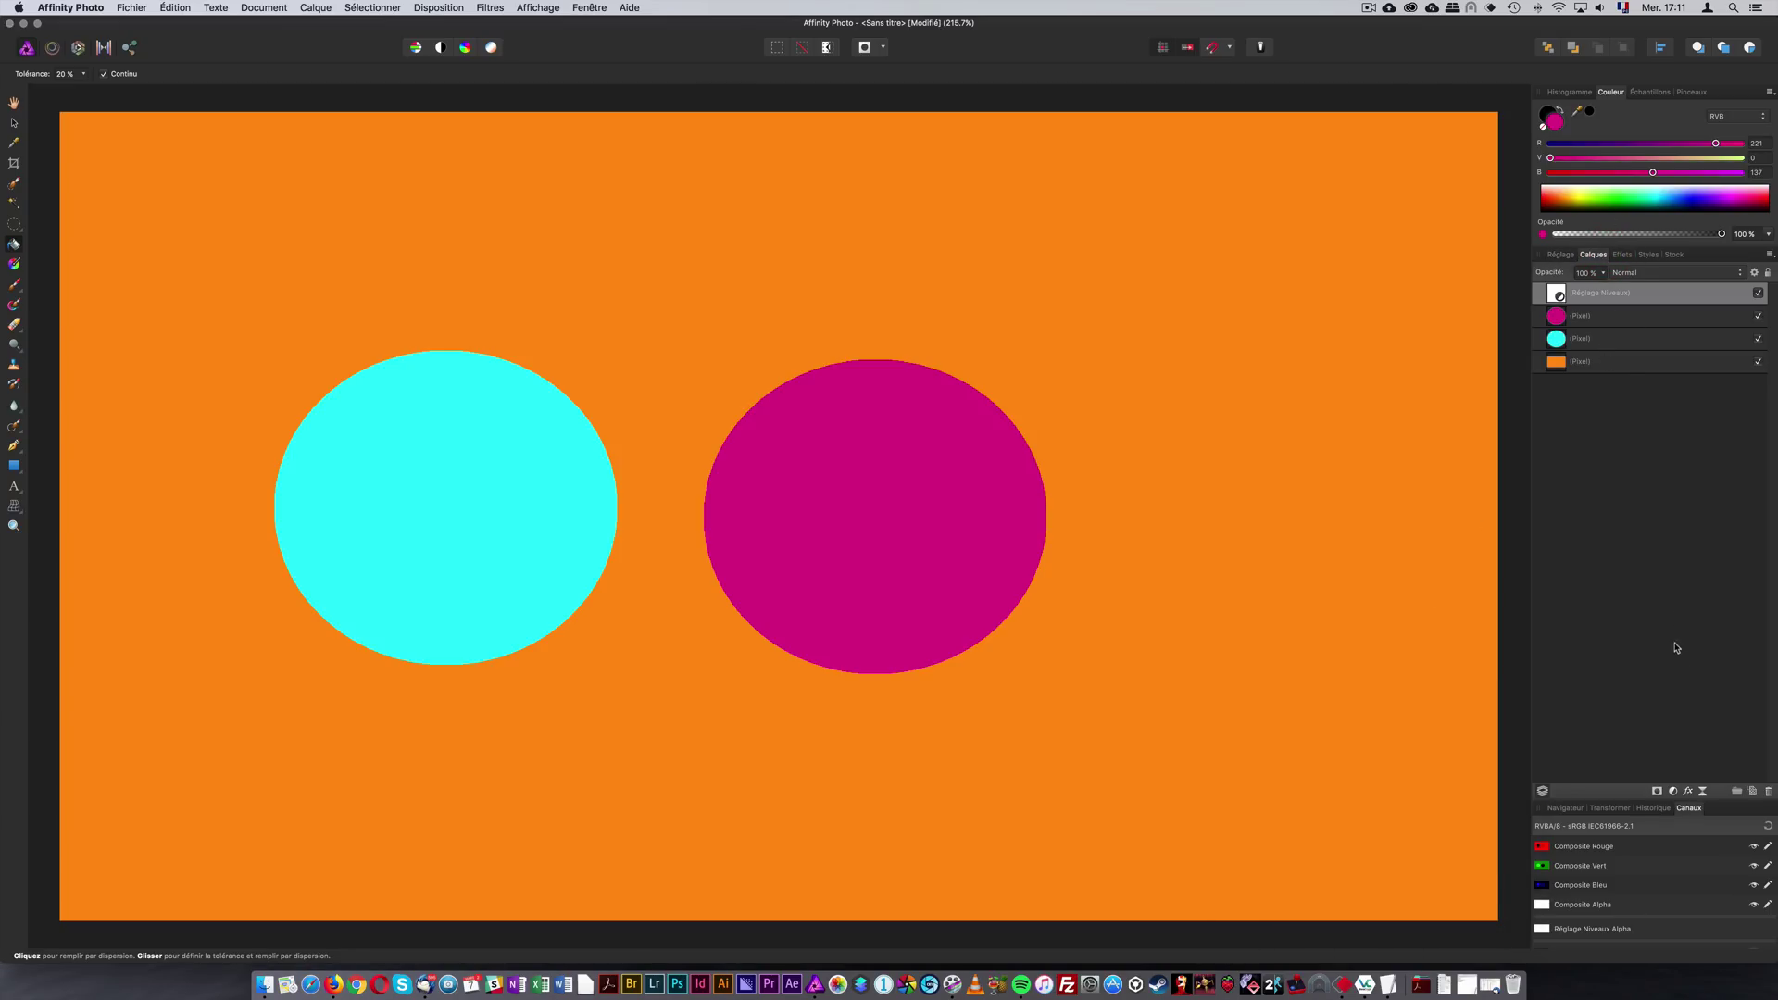
click(1673, 792)
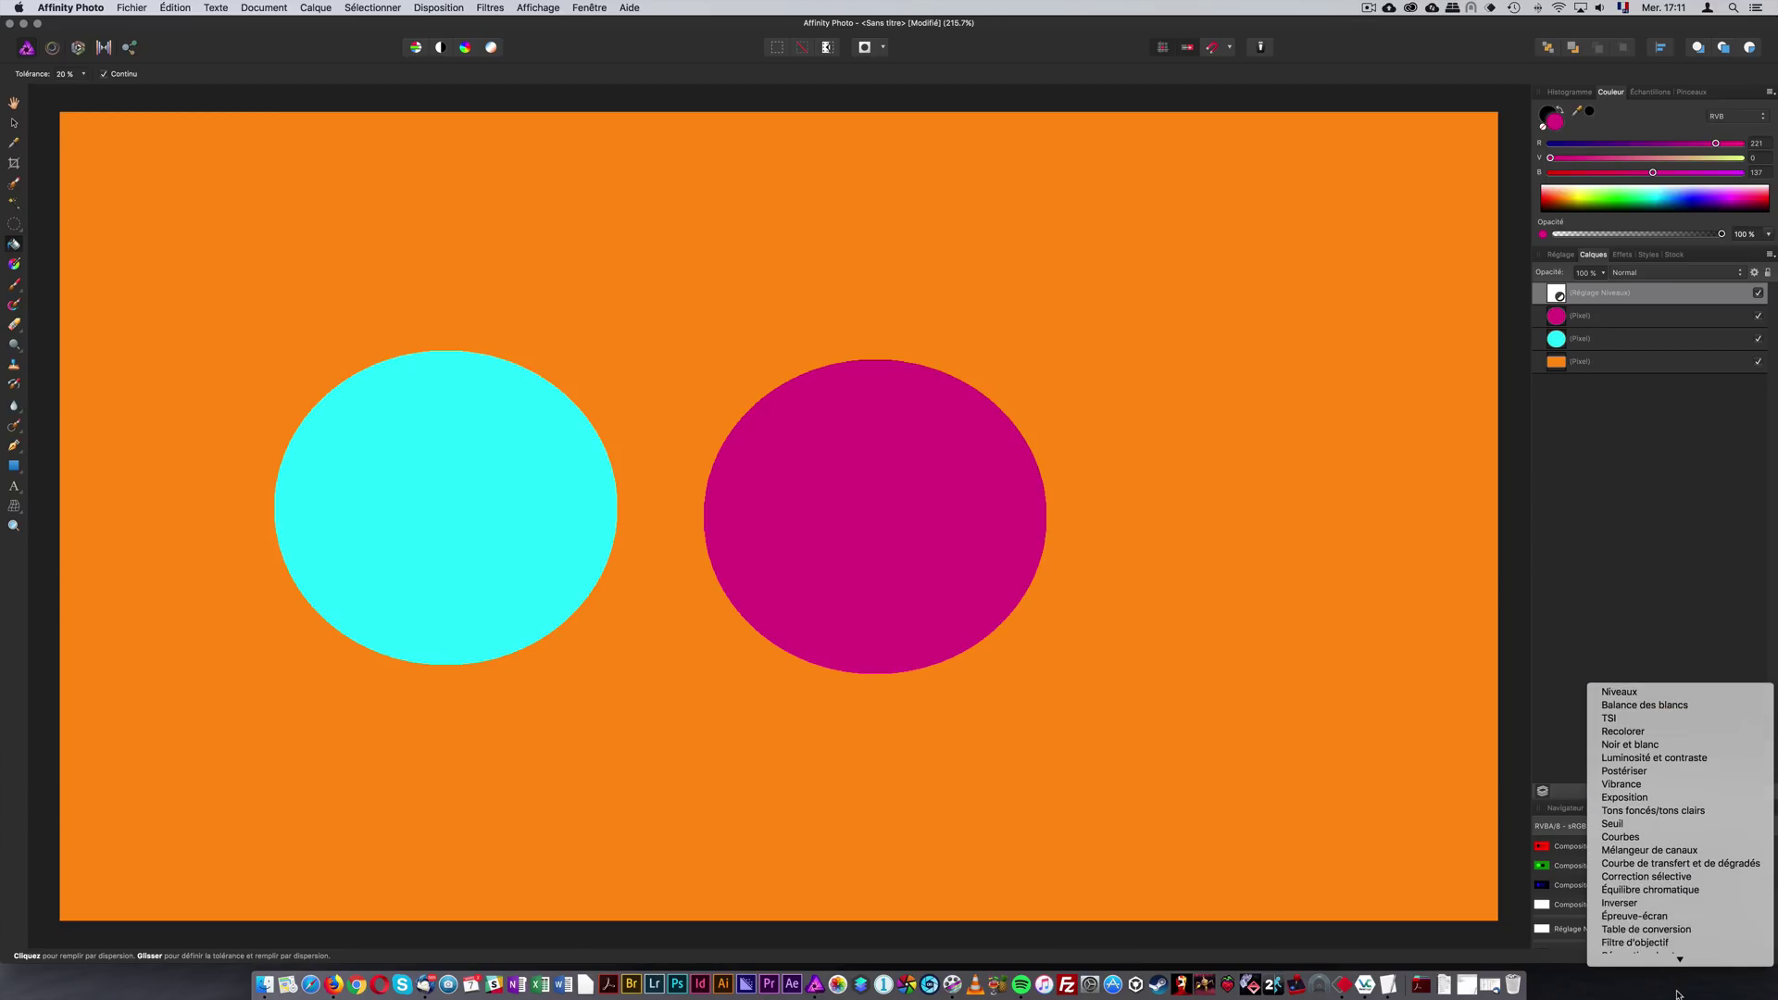
click(1660, 553)
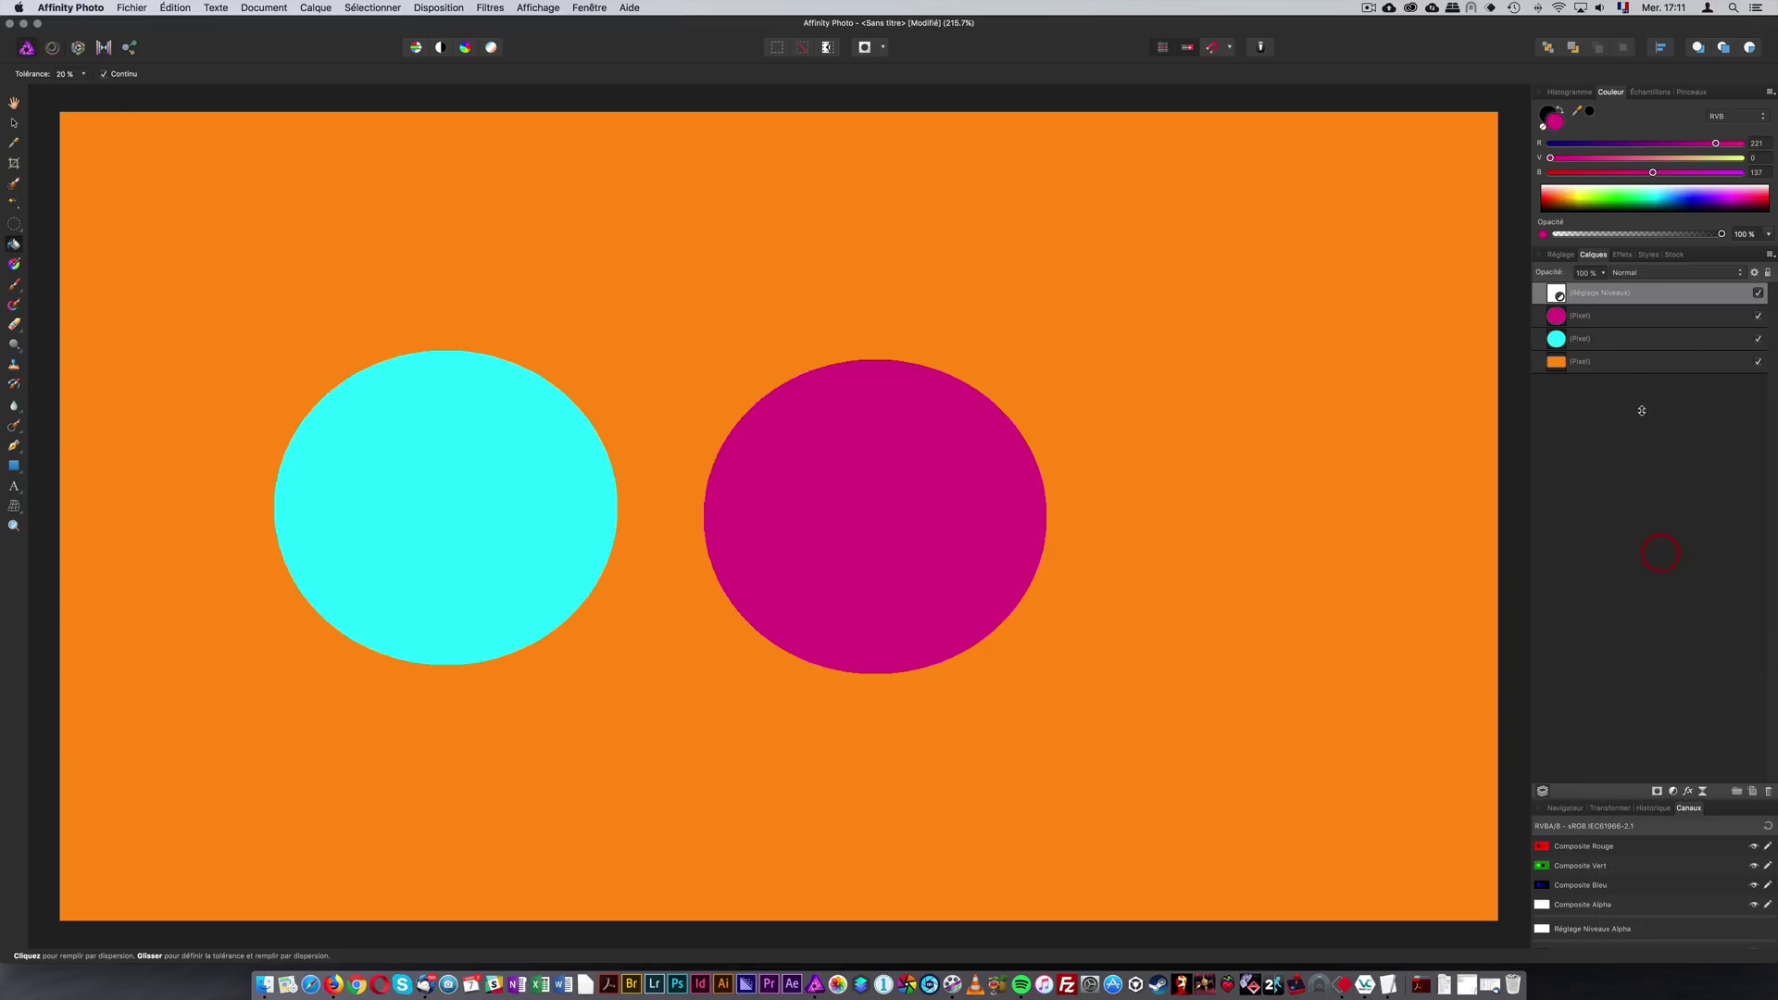
click(1560, 254)
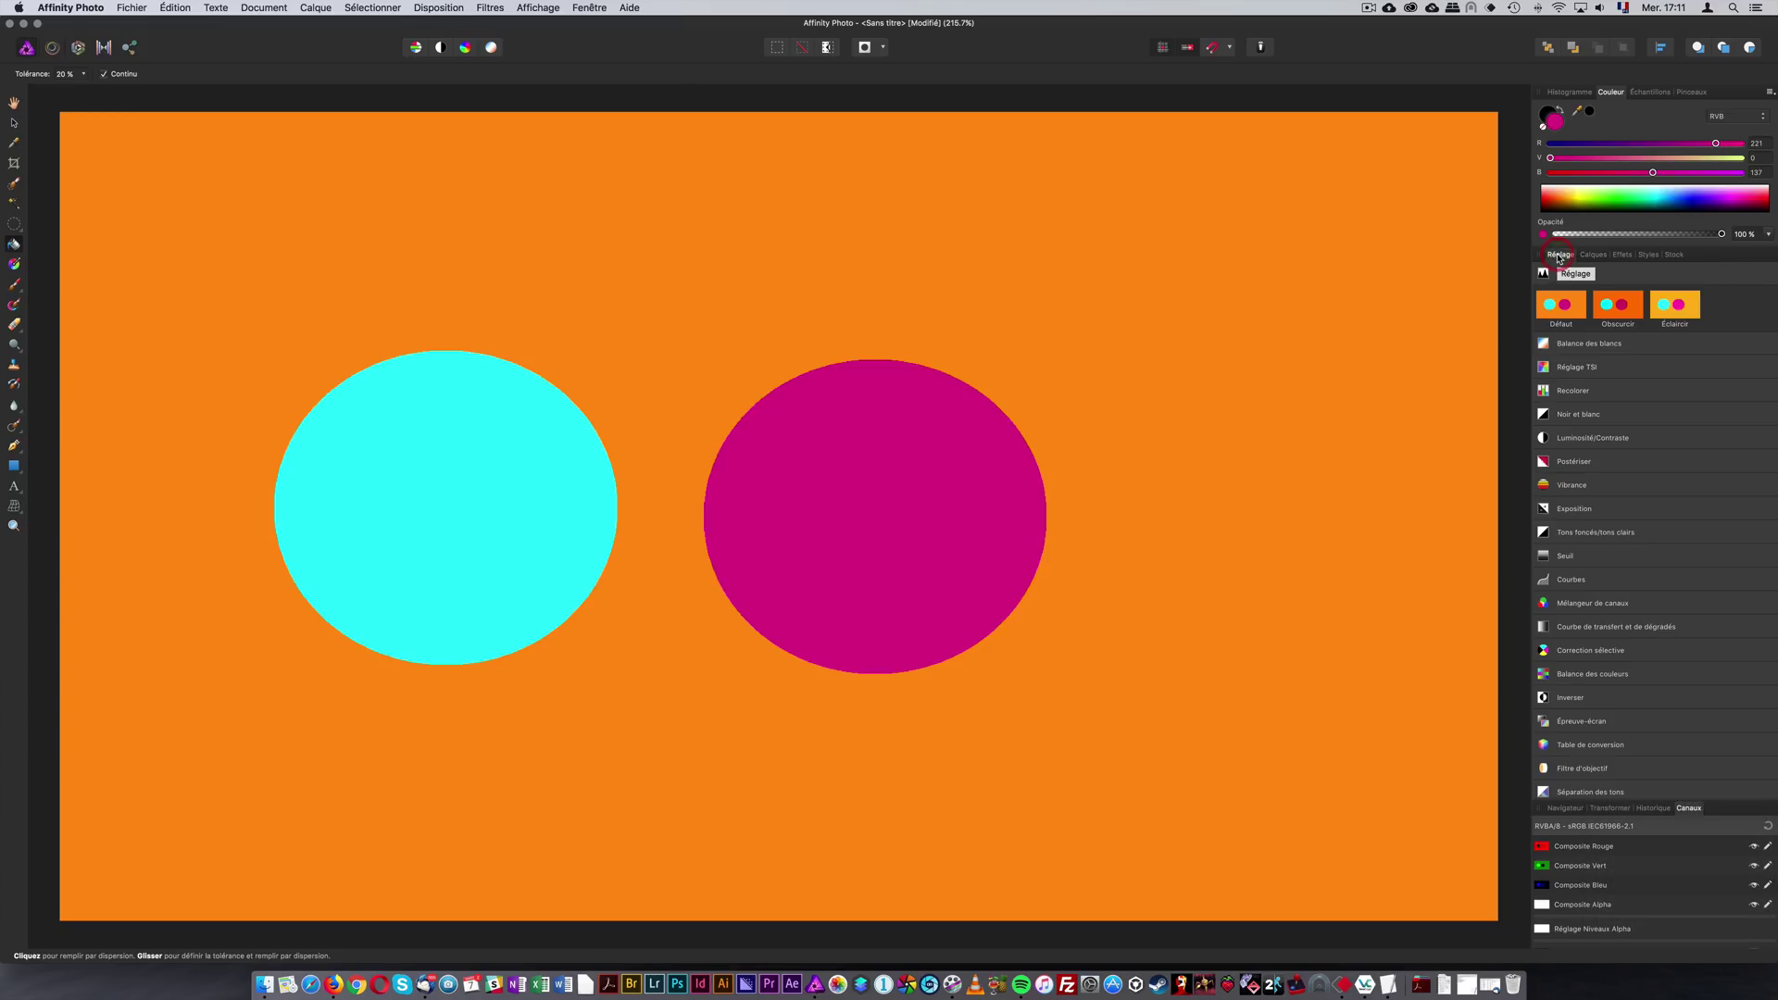
click(1593, 254)
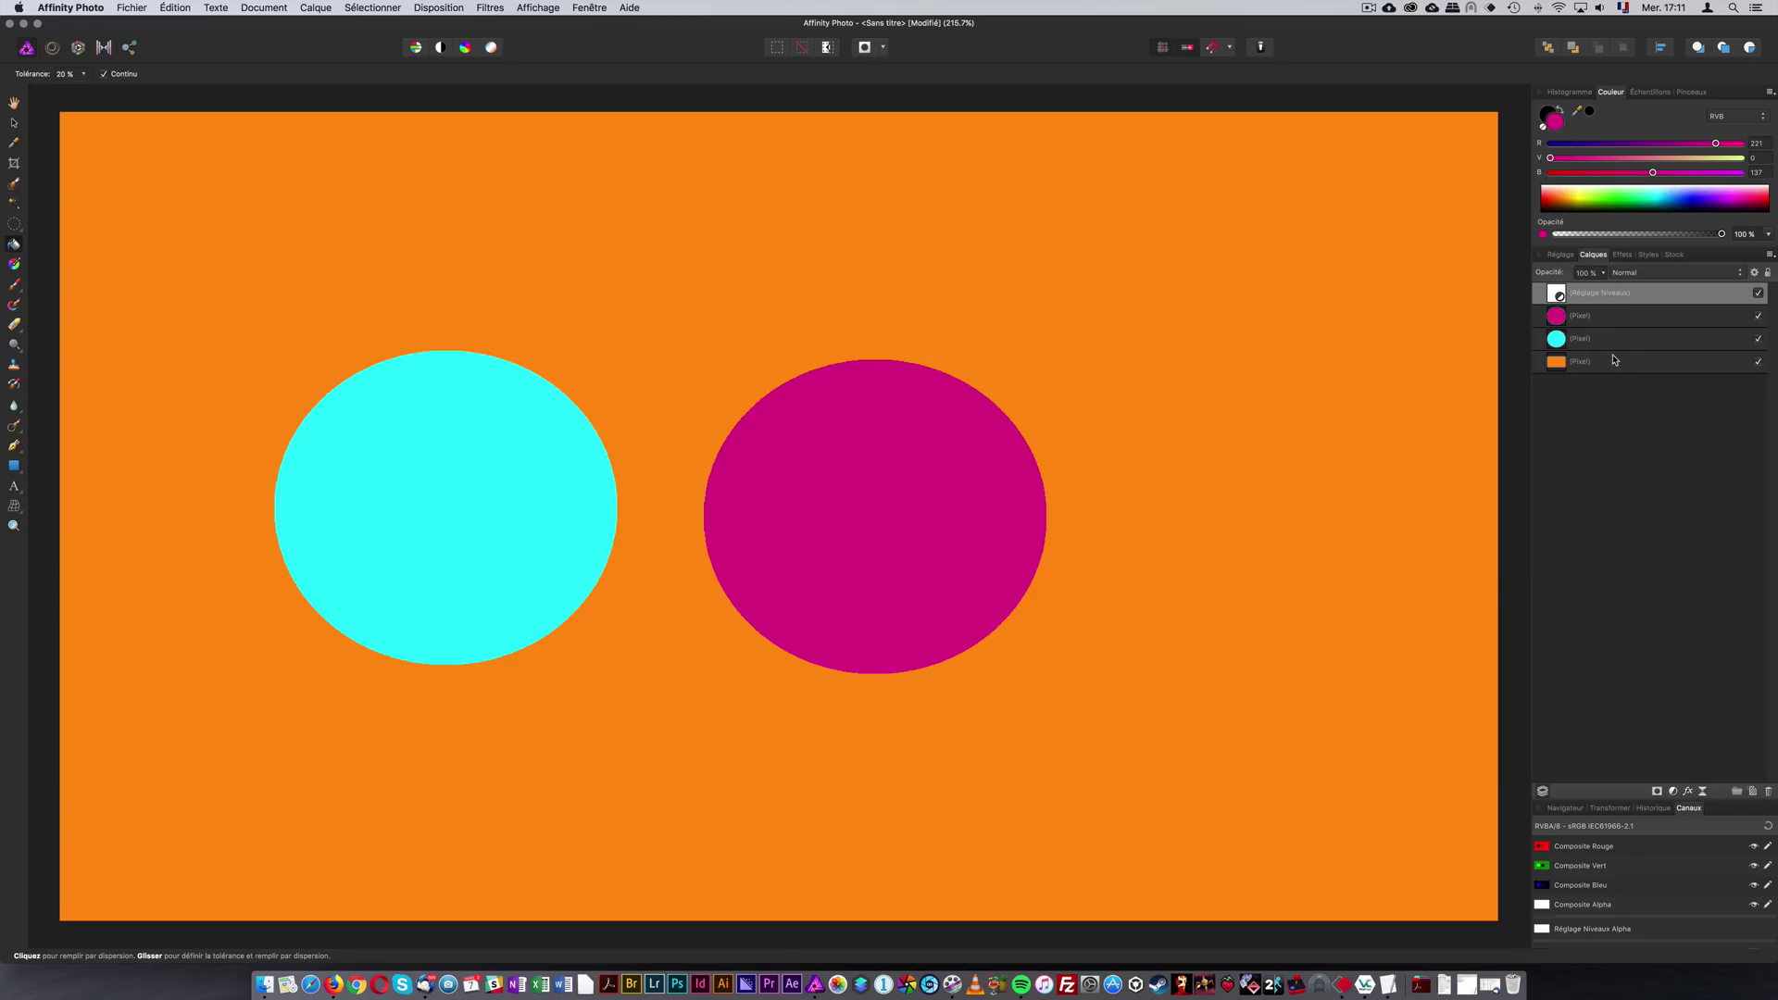
Try different gamma values on the Levels adjustment layer and set the gamma to 2
double_click(1560, 291)
drag(1417, 682, 1285, 174)
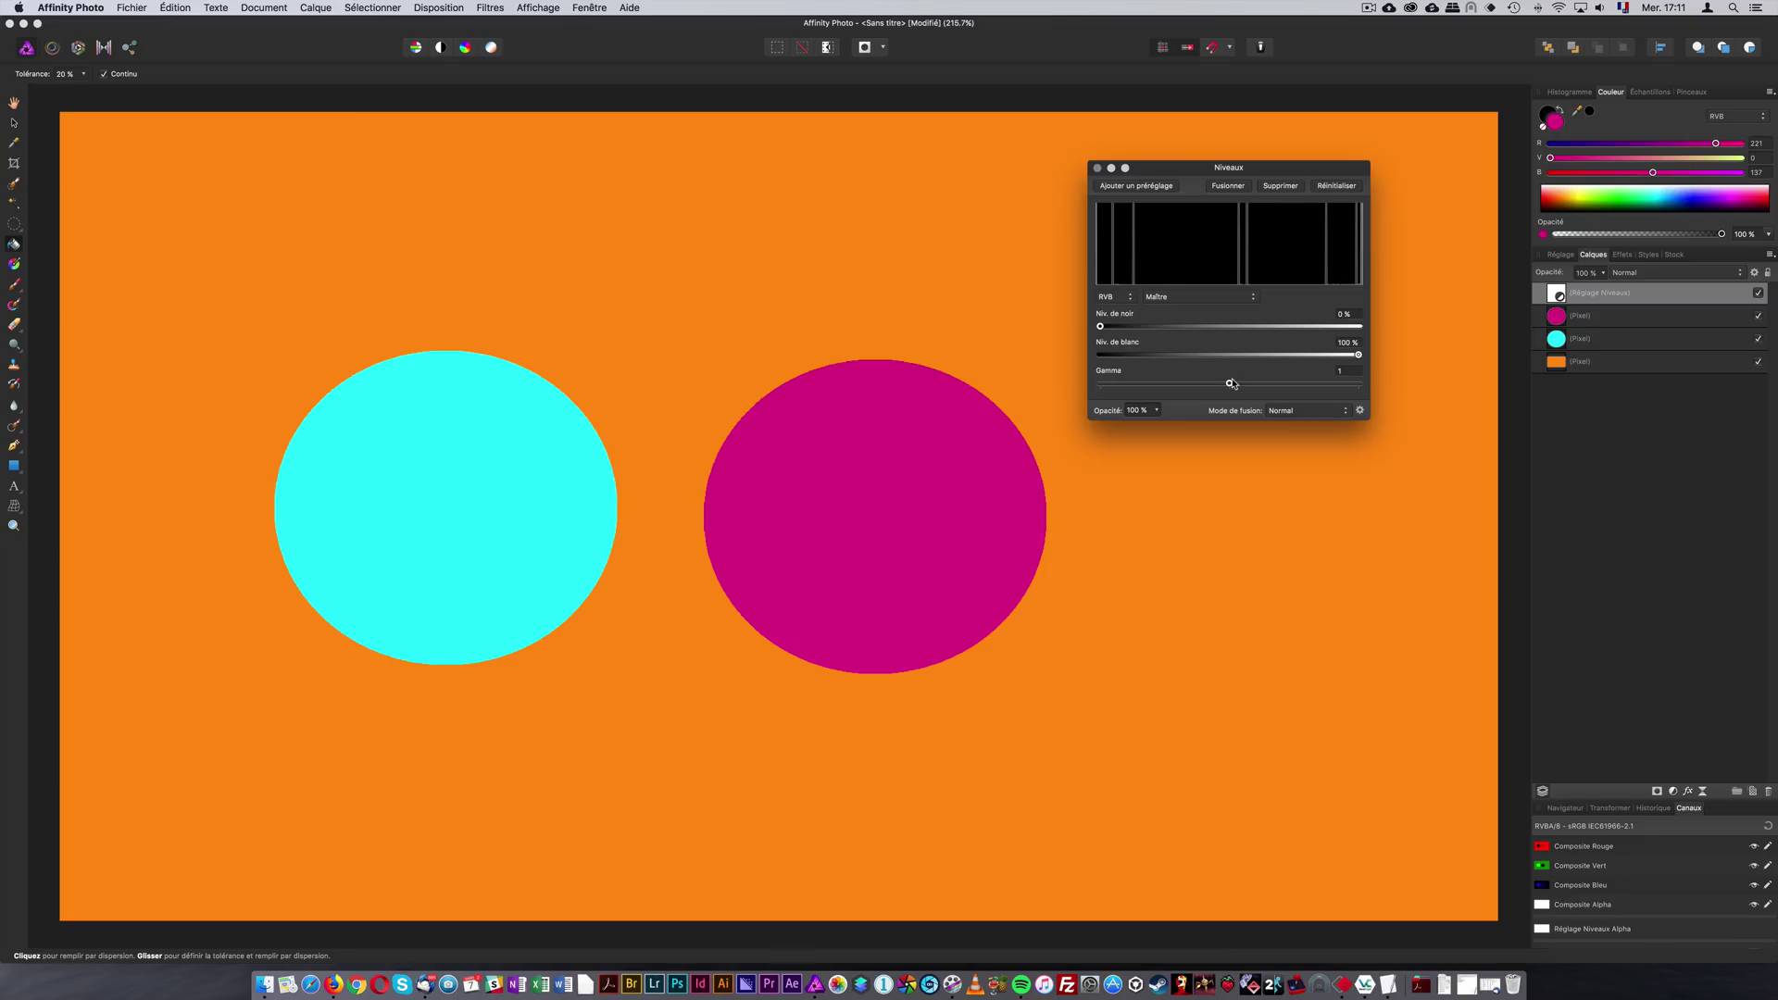
drag(1232, 385, 1300, 391)
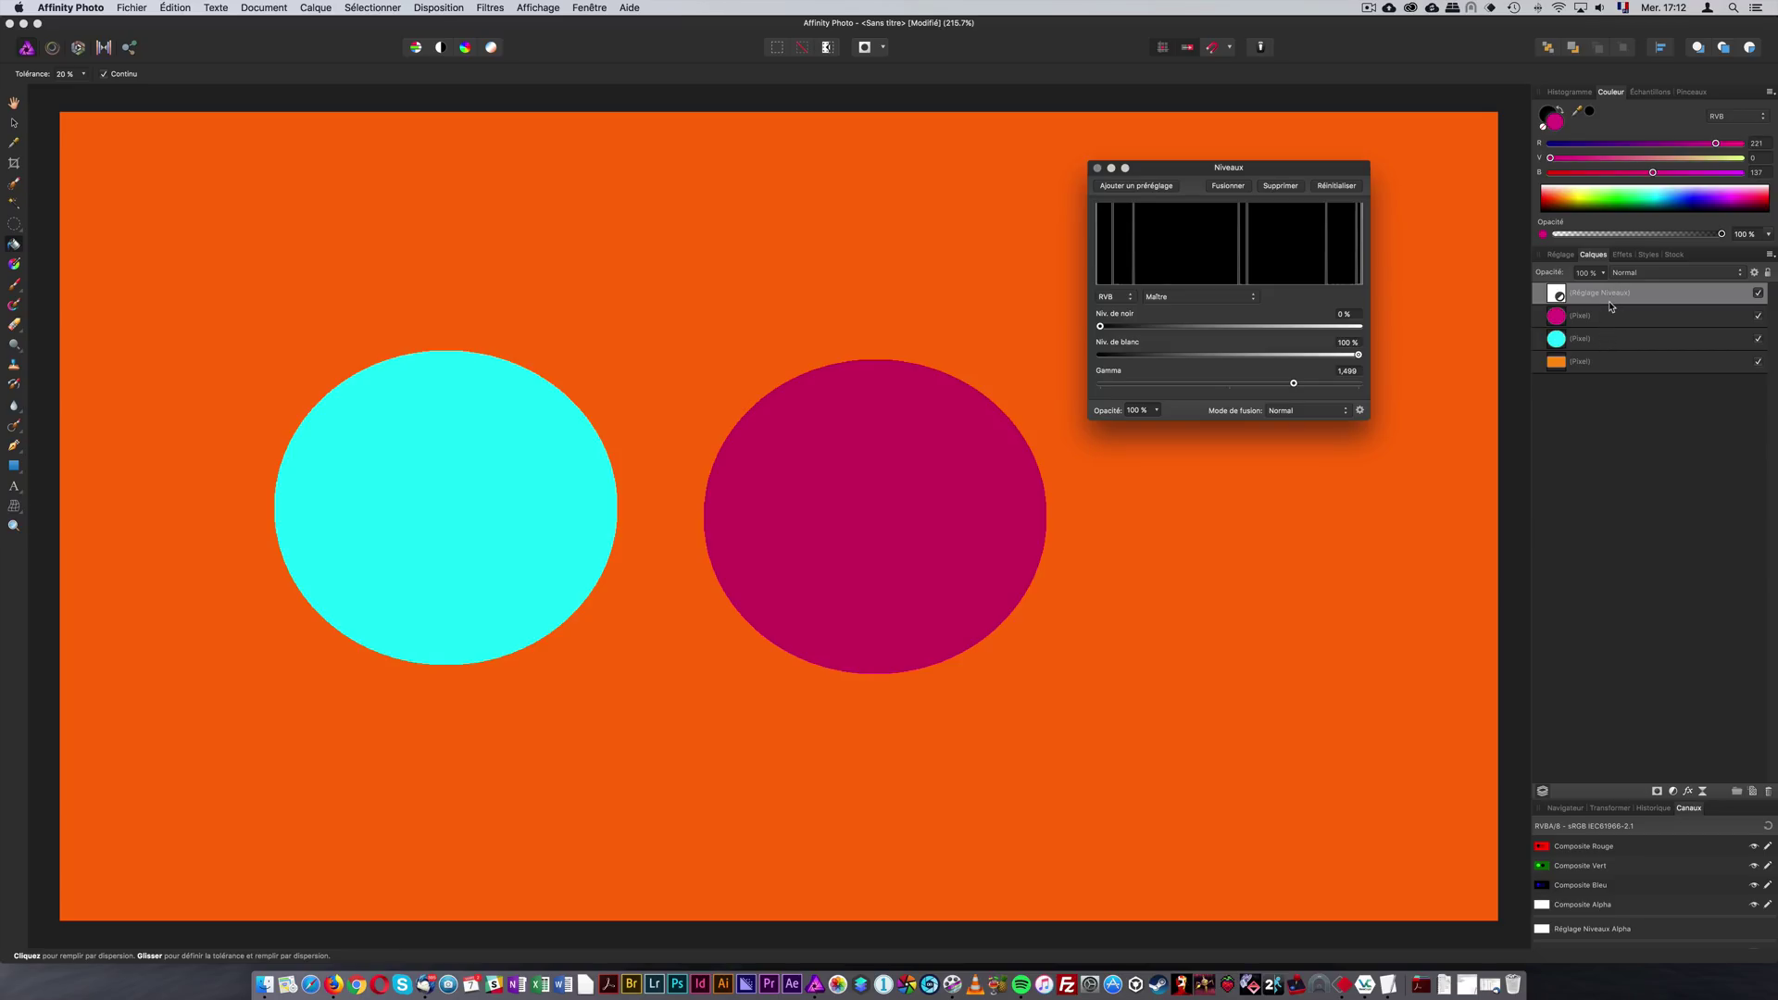
drag(1278, 383, 1129, 387)
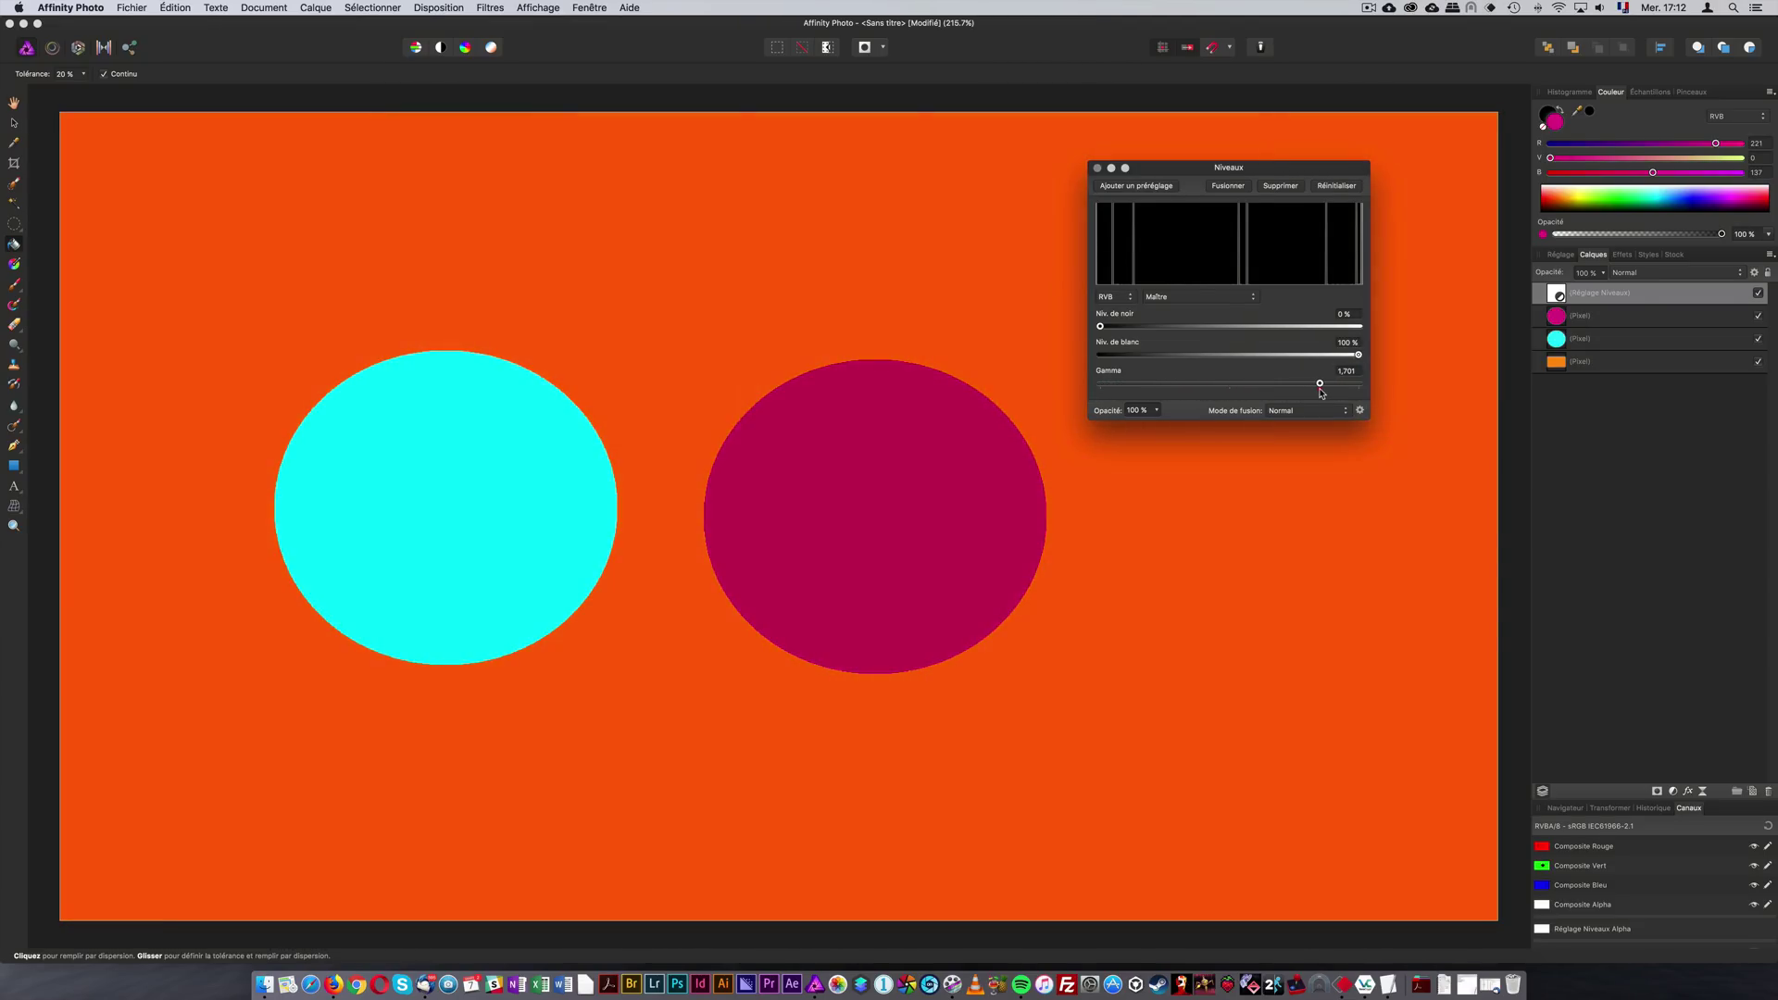
drag(1319, 383, 1226, 385)
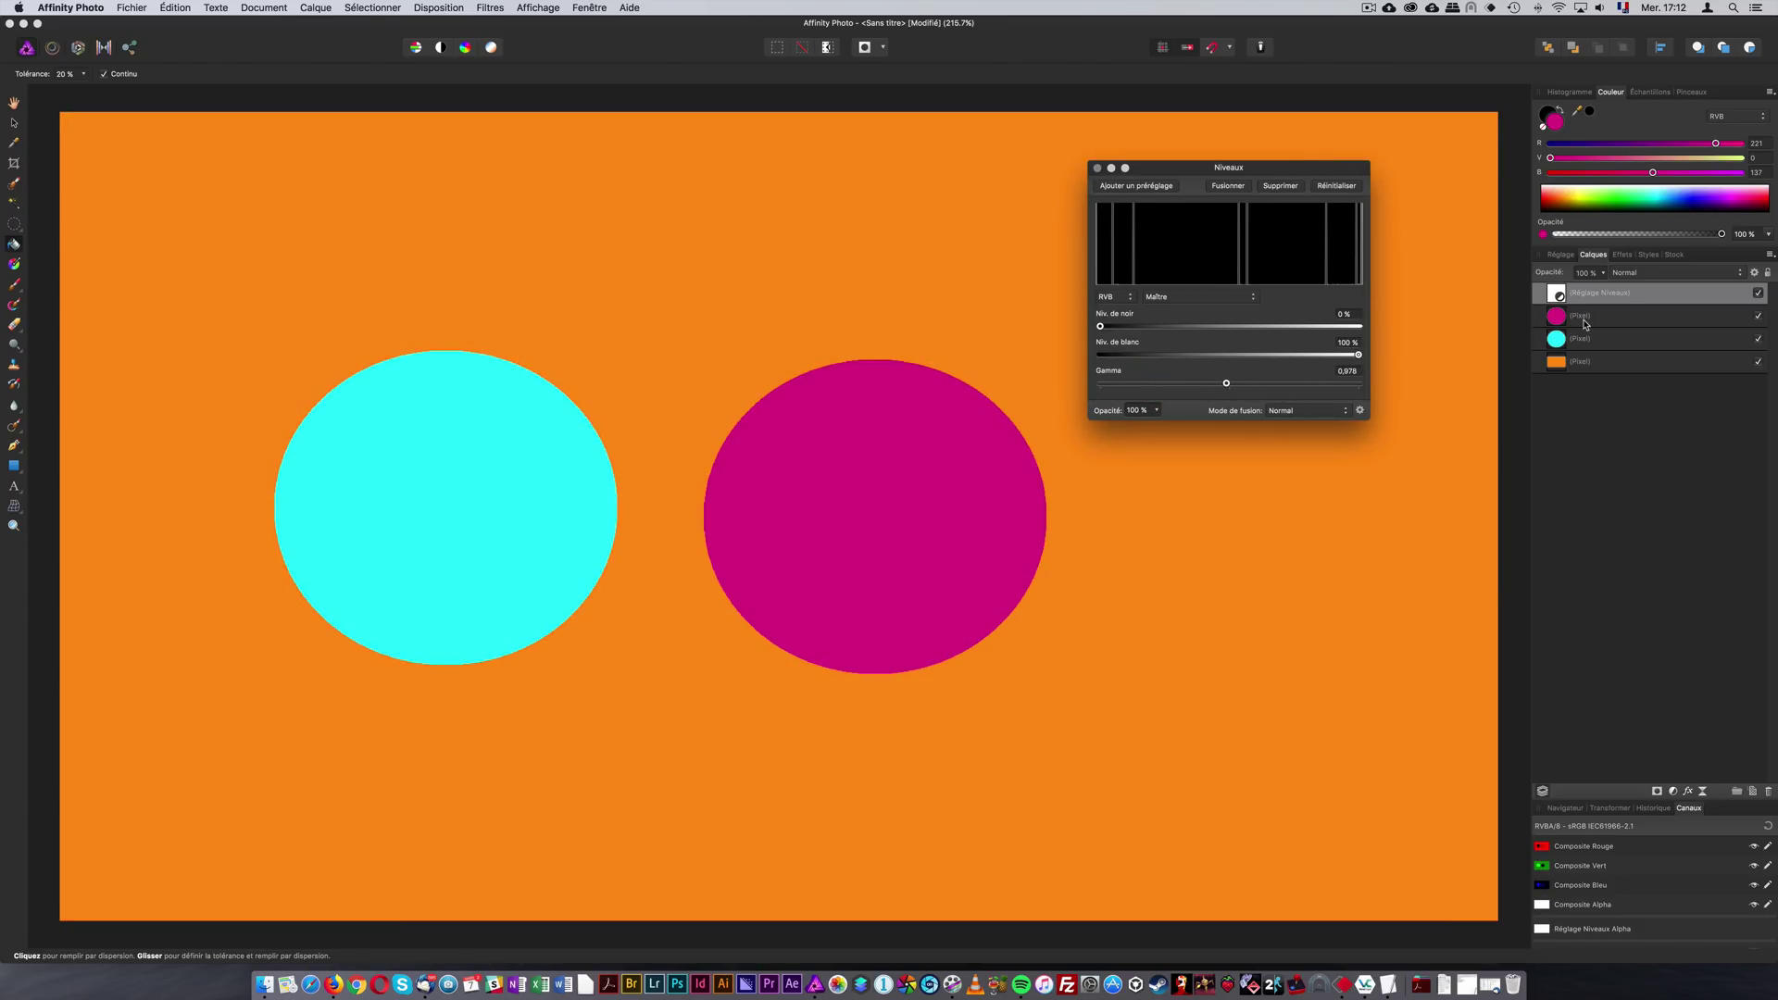
click(1183, 383)
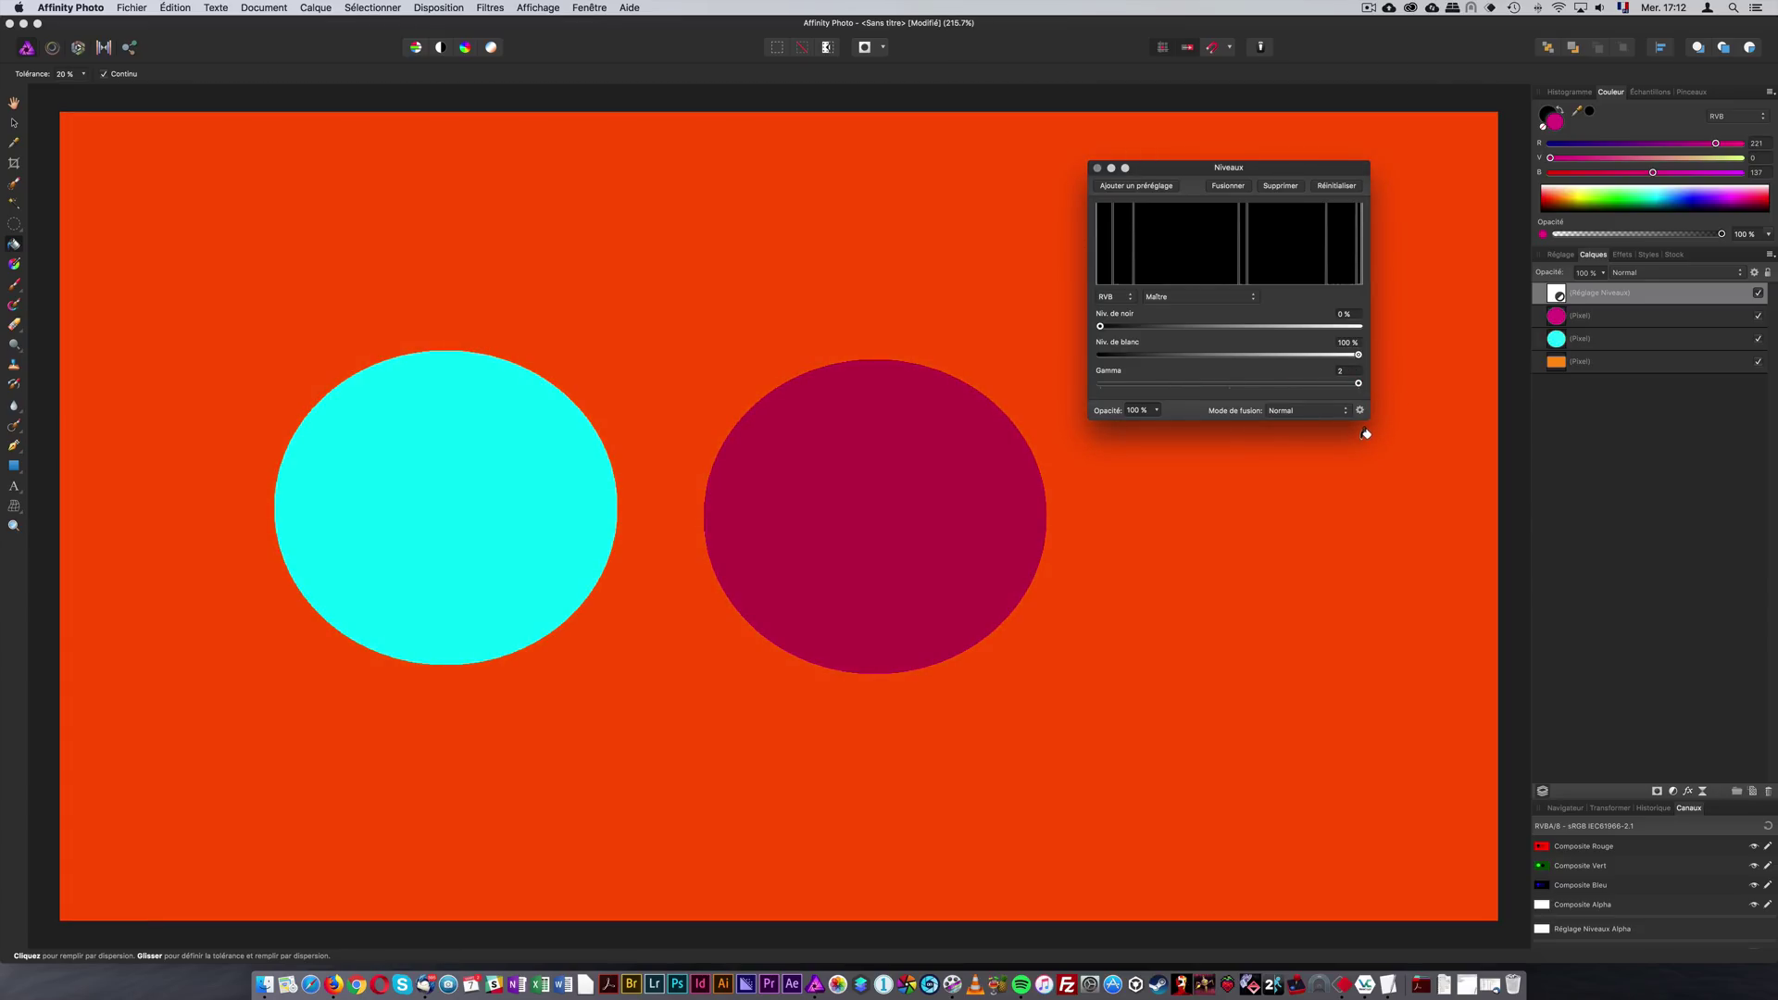
drag(1358, 382, 1404, 380)
Move the pink circle layer above the Levels adjustment layer
click(1566, 318)
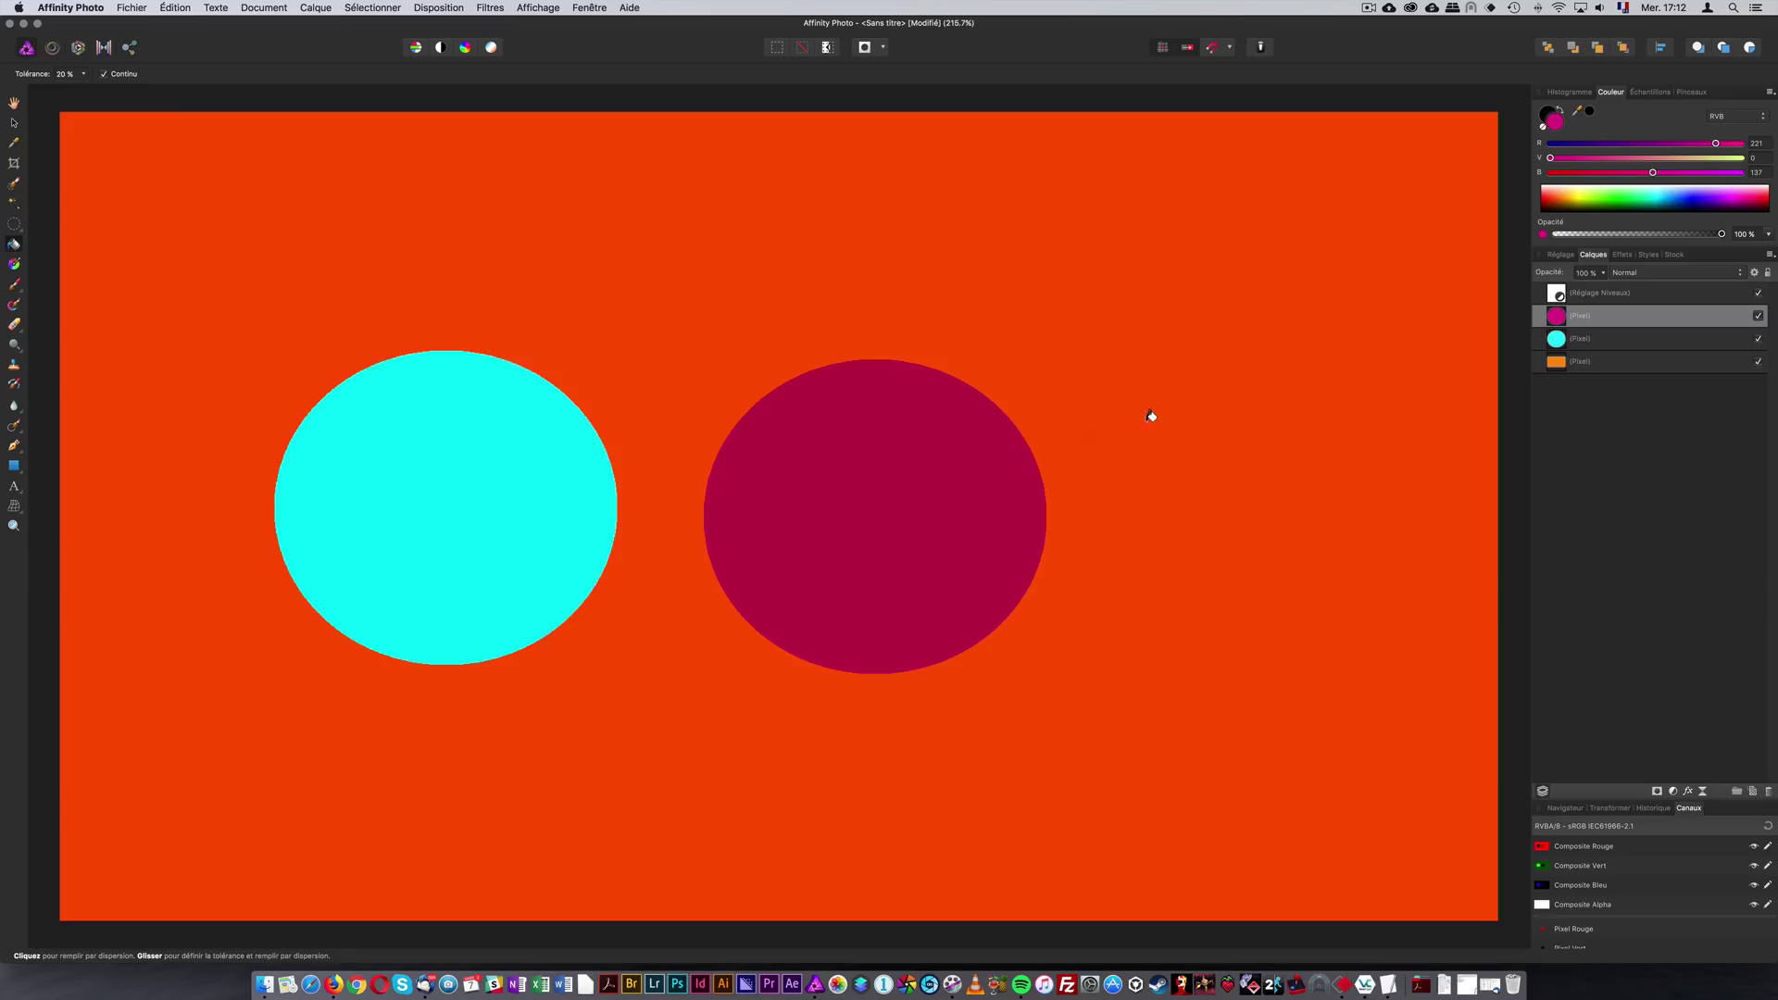
drag(1561, 319, 1588, 289)
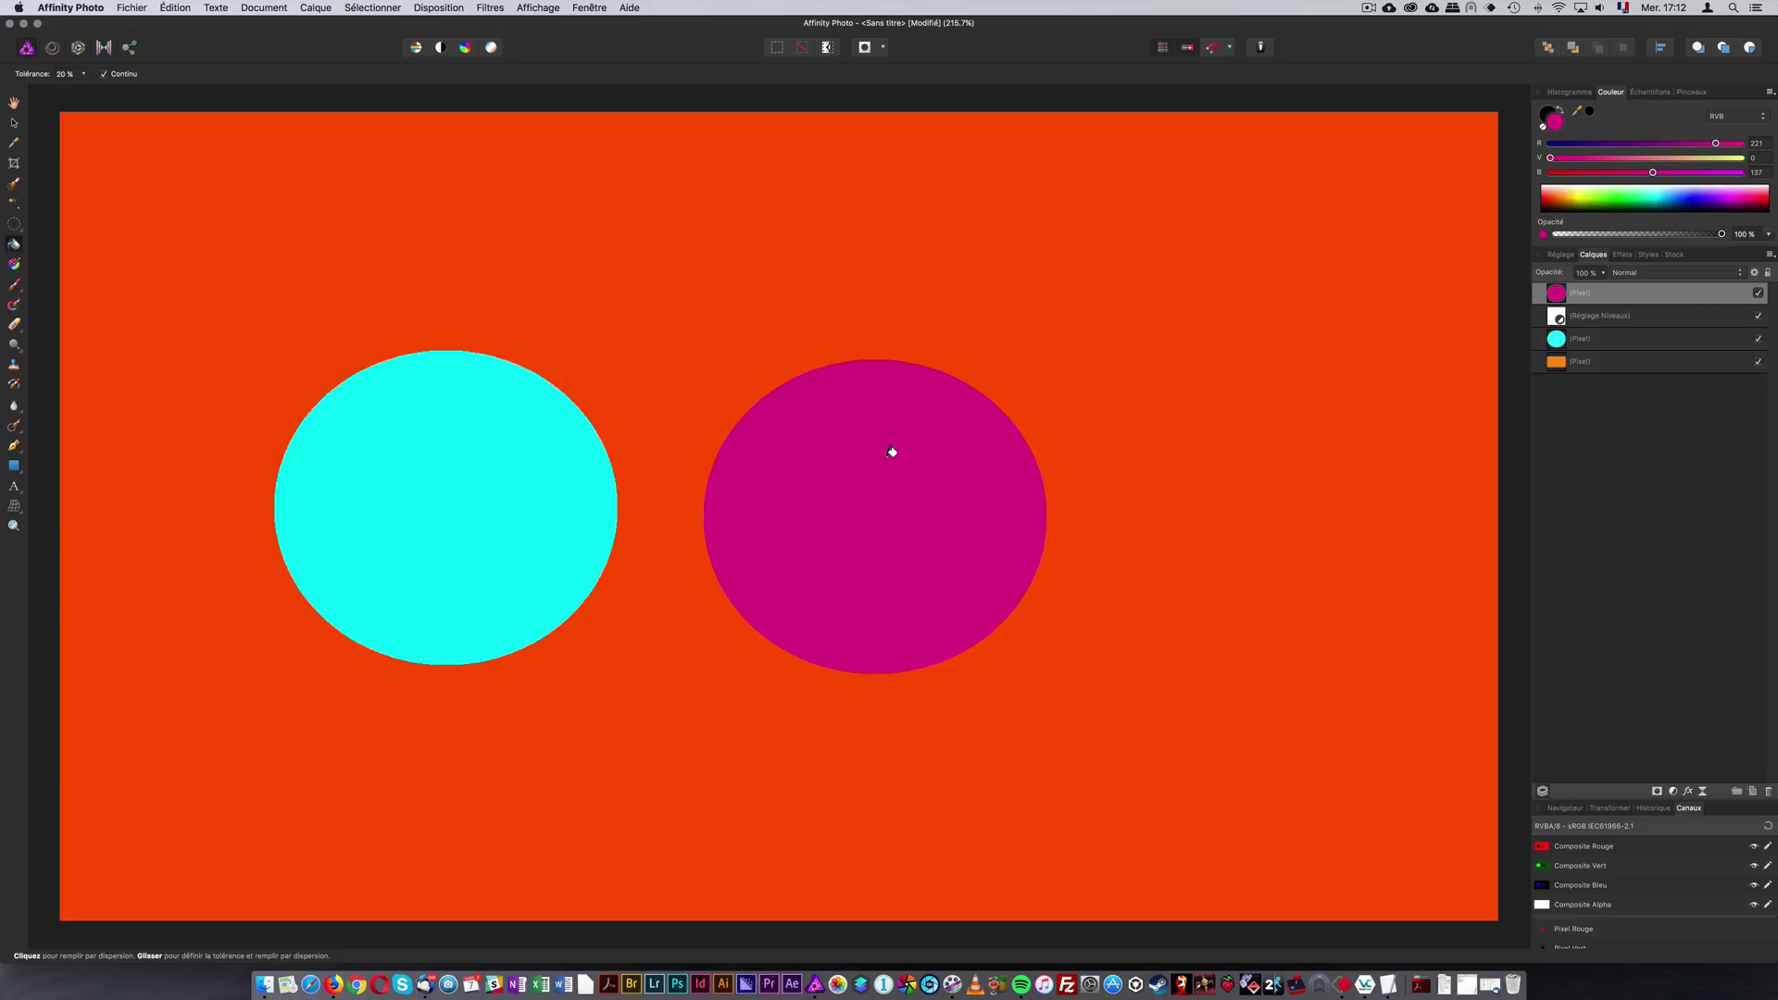
Rename the orange background layer as Fond orange
click(1597, 317)
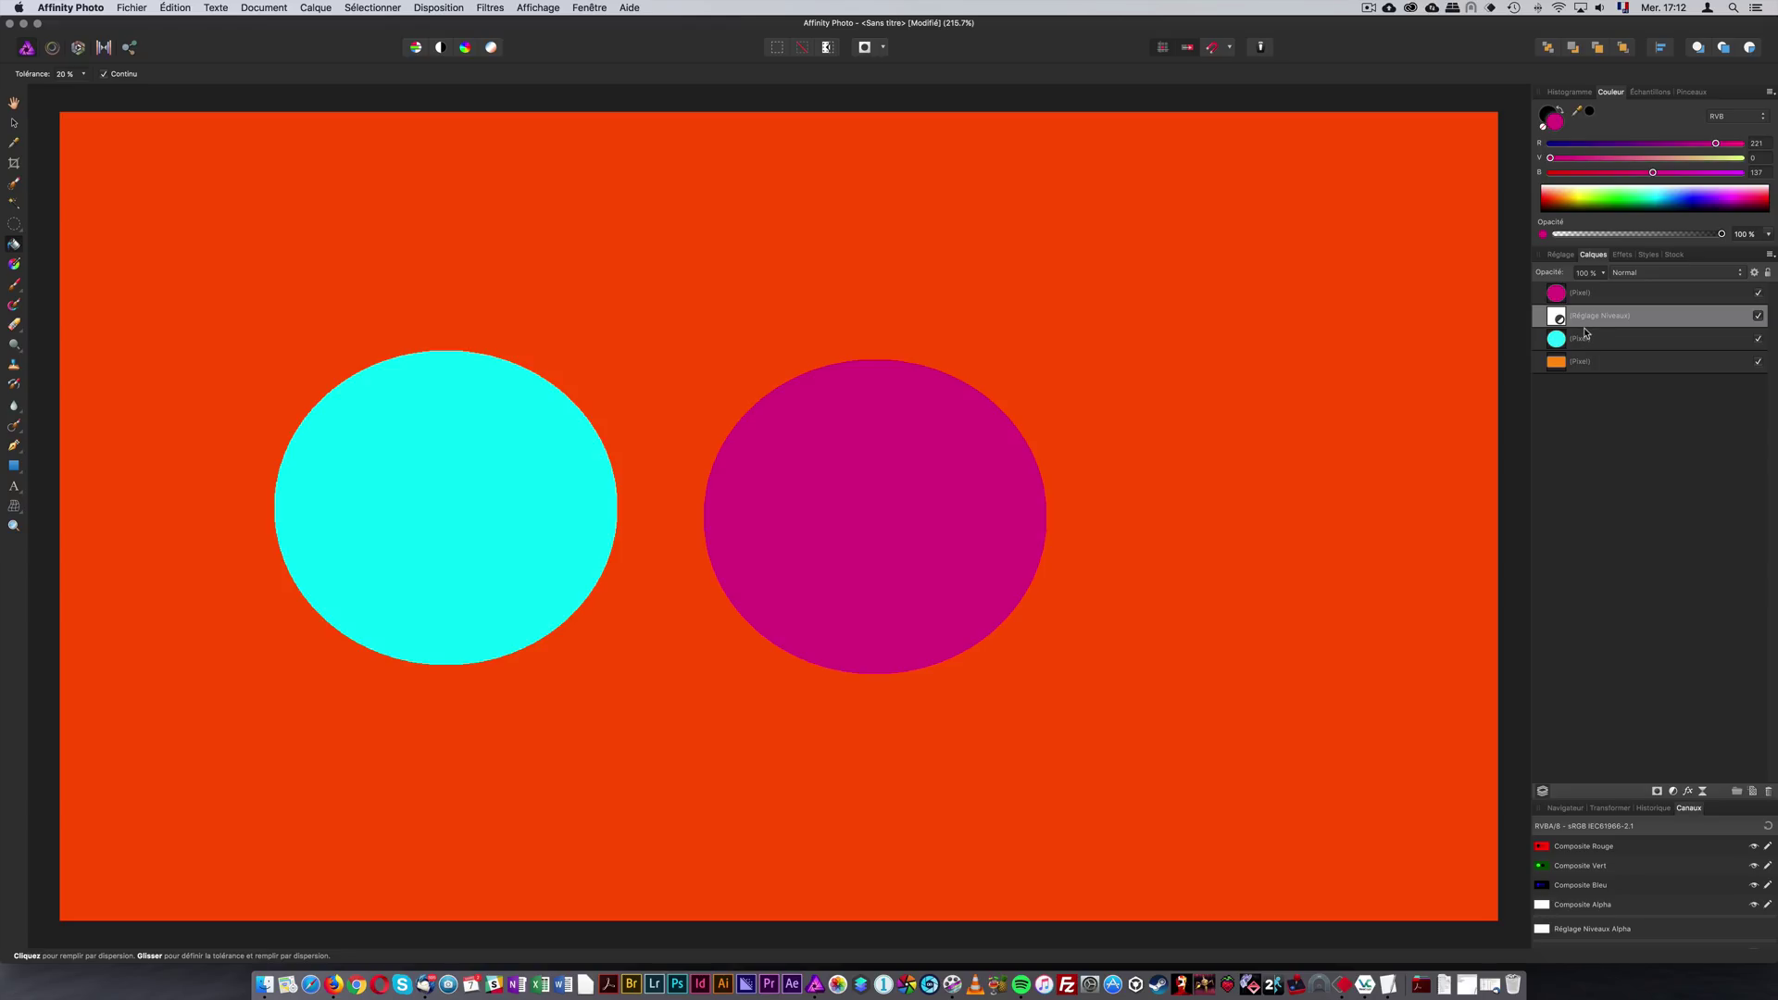
click(1585, 340)
click(1583, 363)
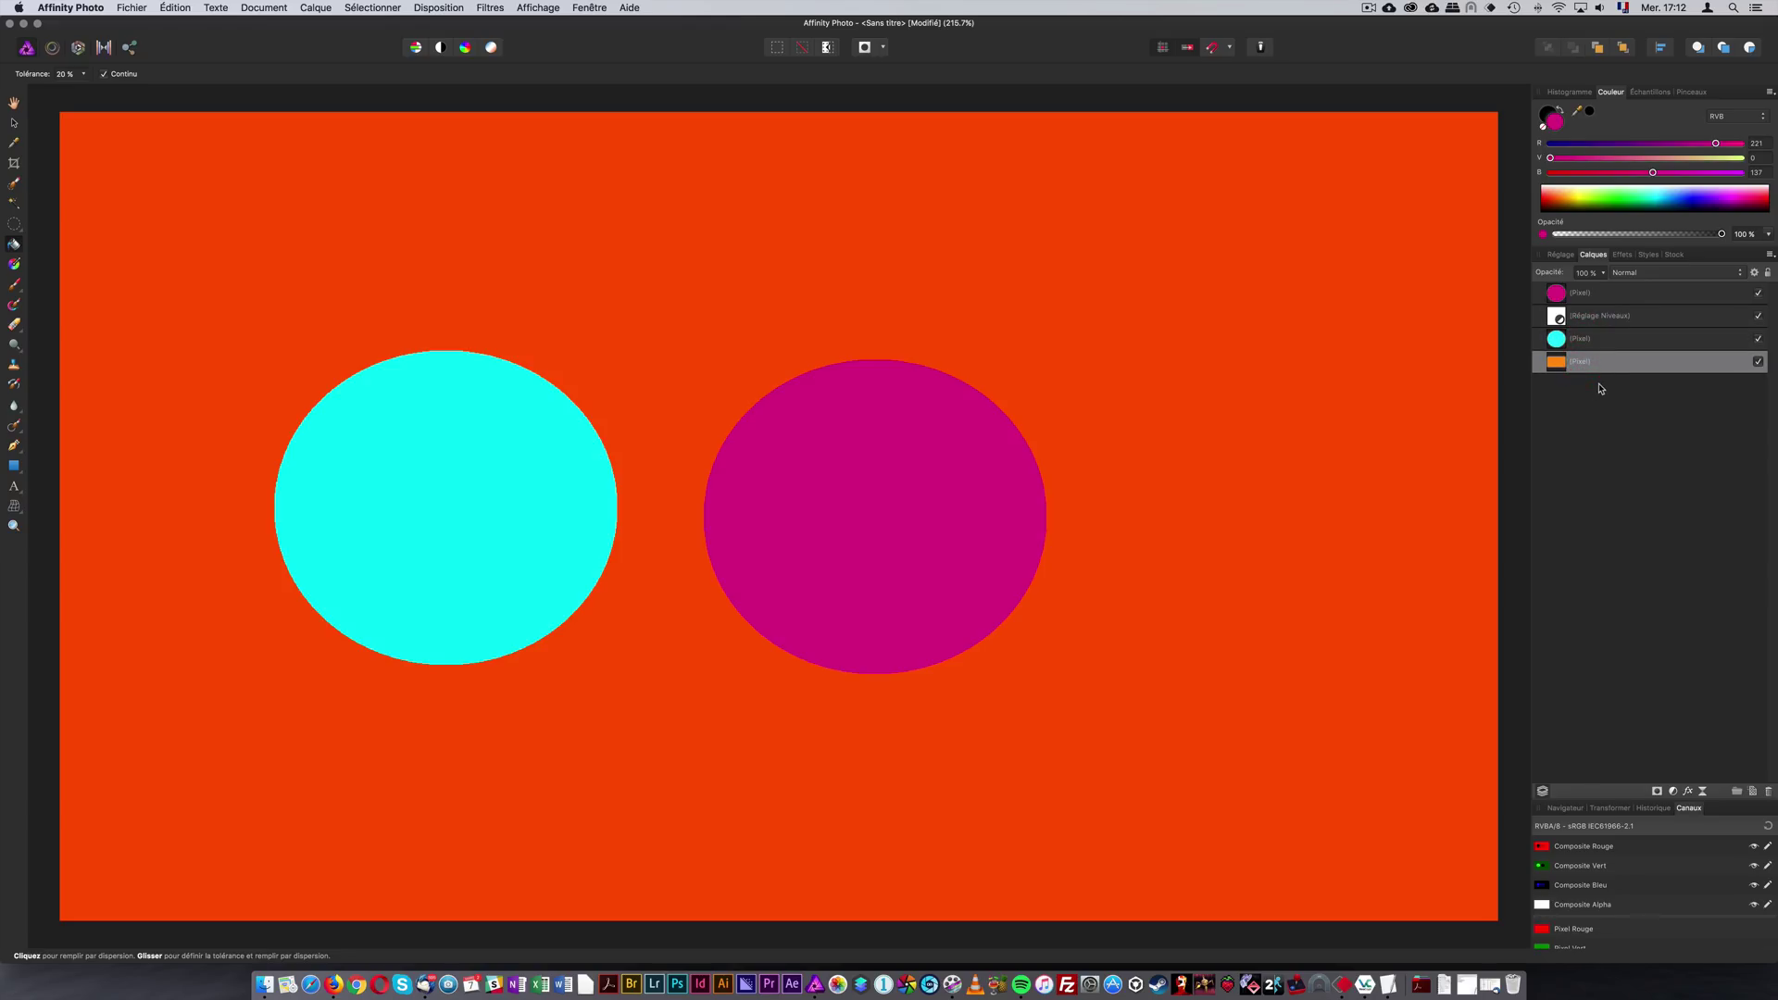
double_click(1584, 363)
text(Fond orange)
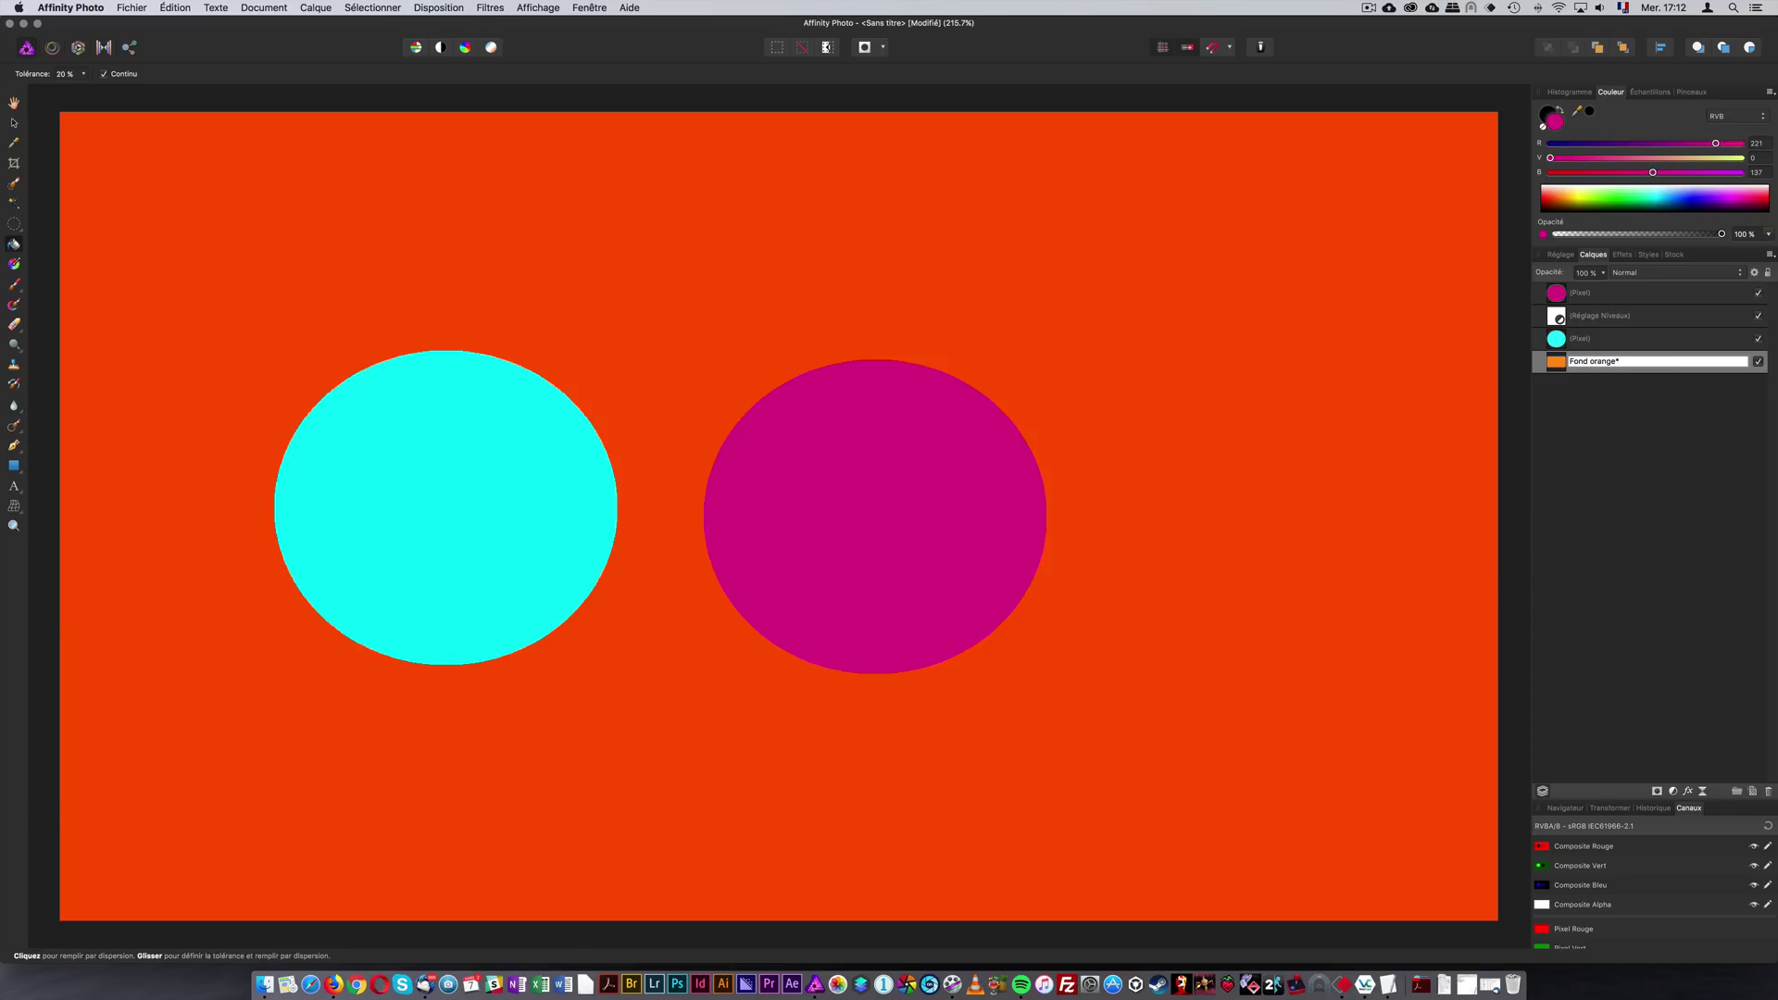
key(Return)
Rename the cyan circle layer as cercle bleu and the pink circle layer as cercle rose
double_click(1580, 340)
text(cercle bleu)
key(Return)
double_click(1580, 295)
text(c)
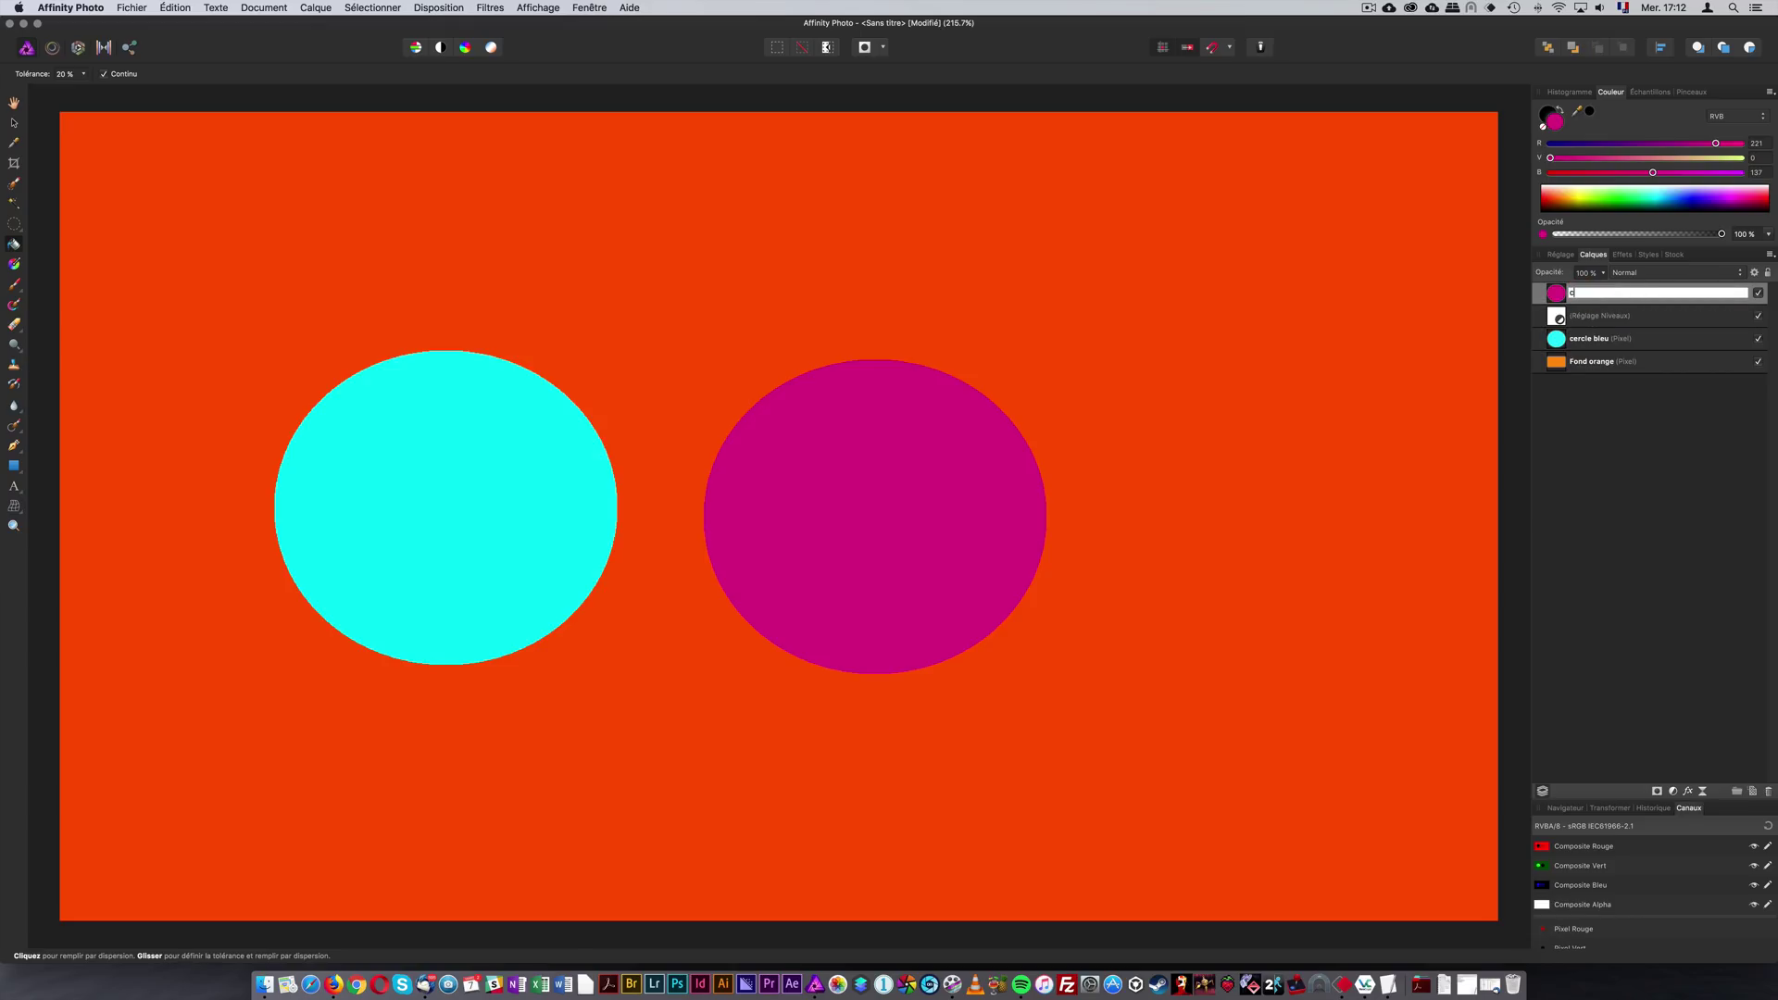
text(ercle rose)
key(Return)
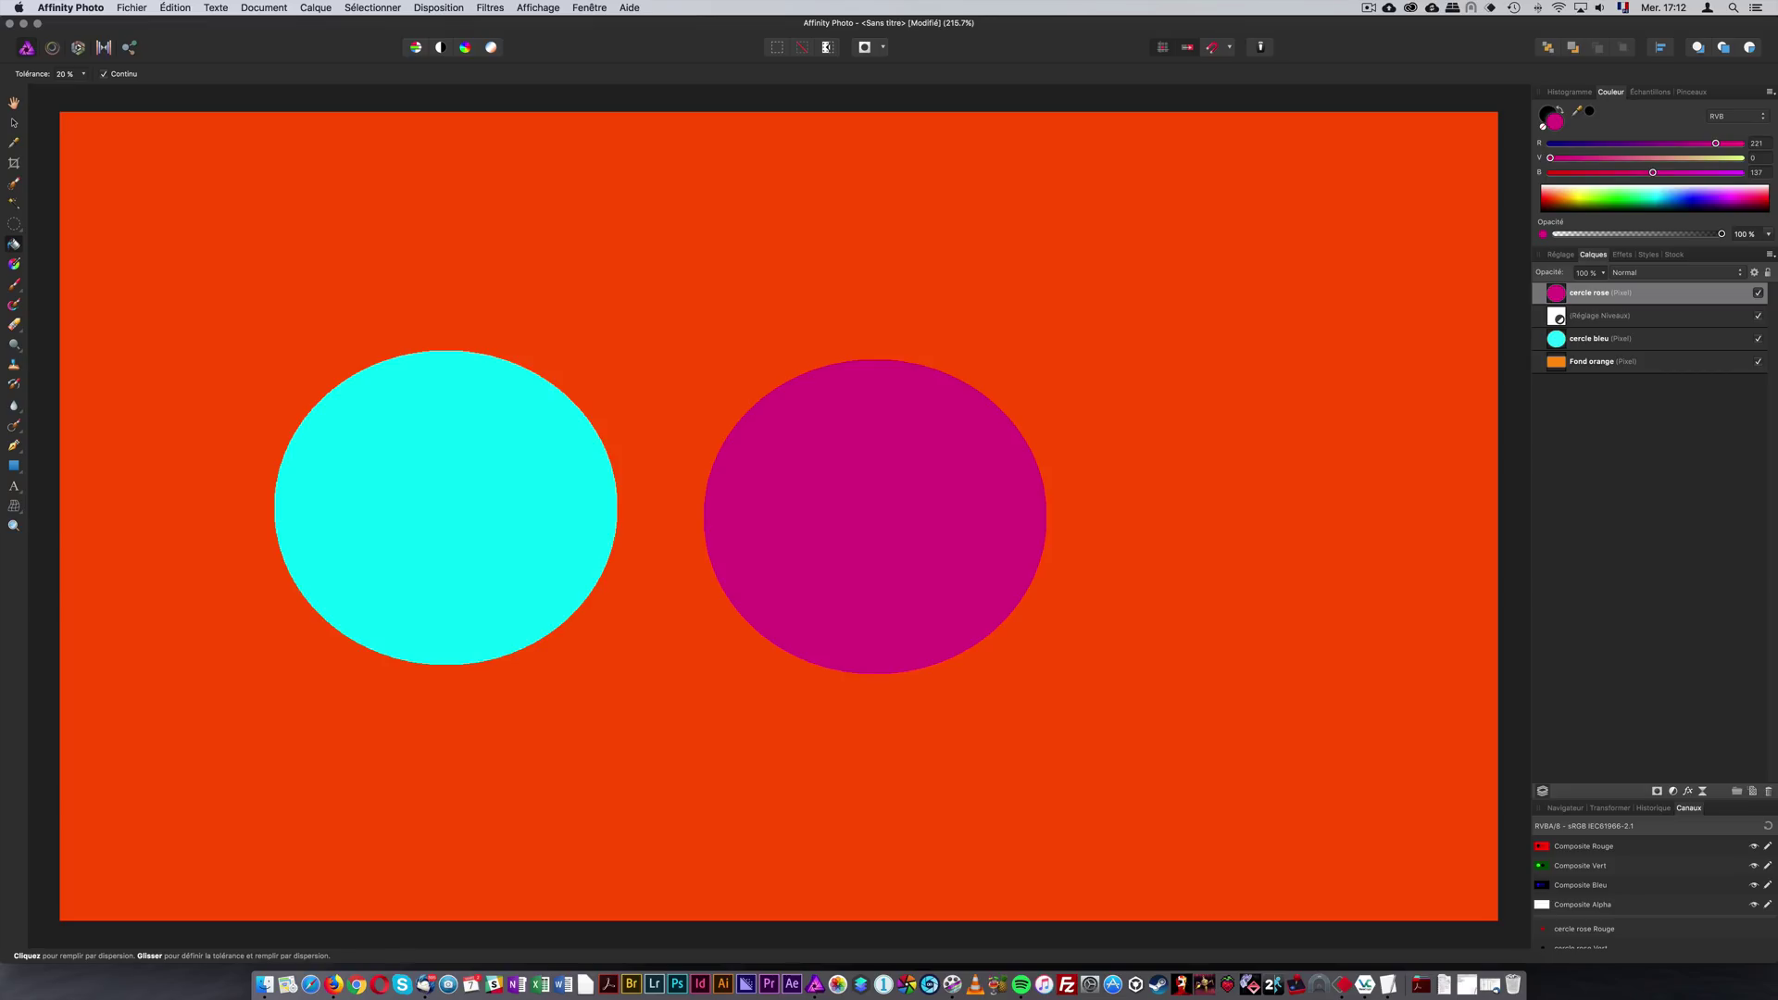
Reorder the layers so the Levels adjustment sits below cercle bleu and finally beneath Fond orange
click(1587, 317)
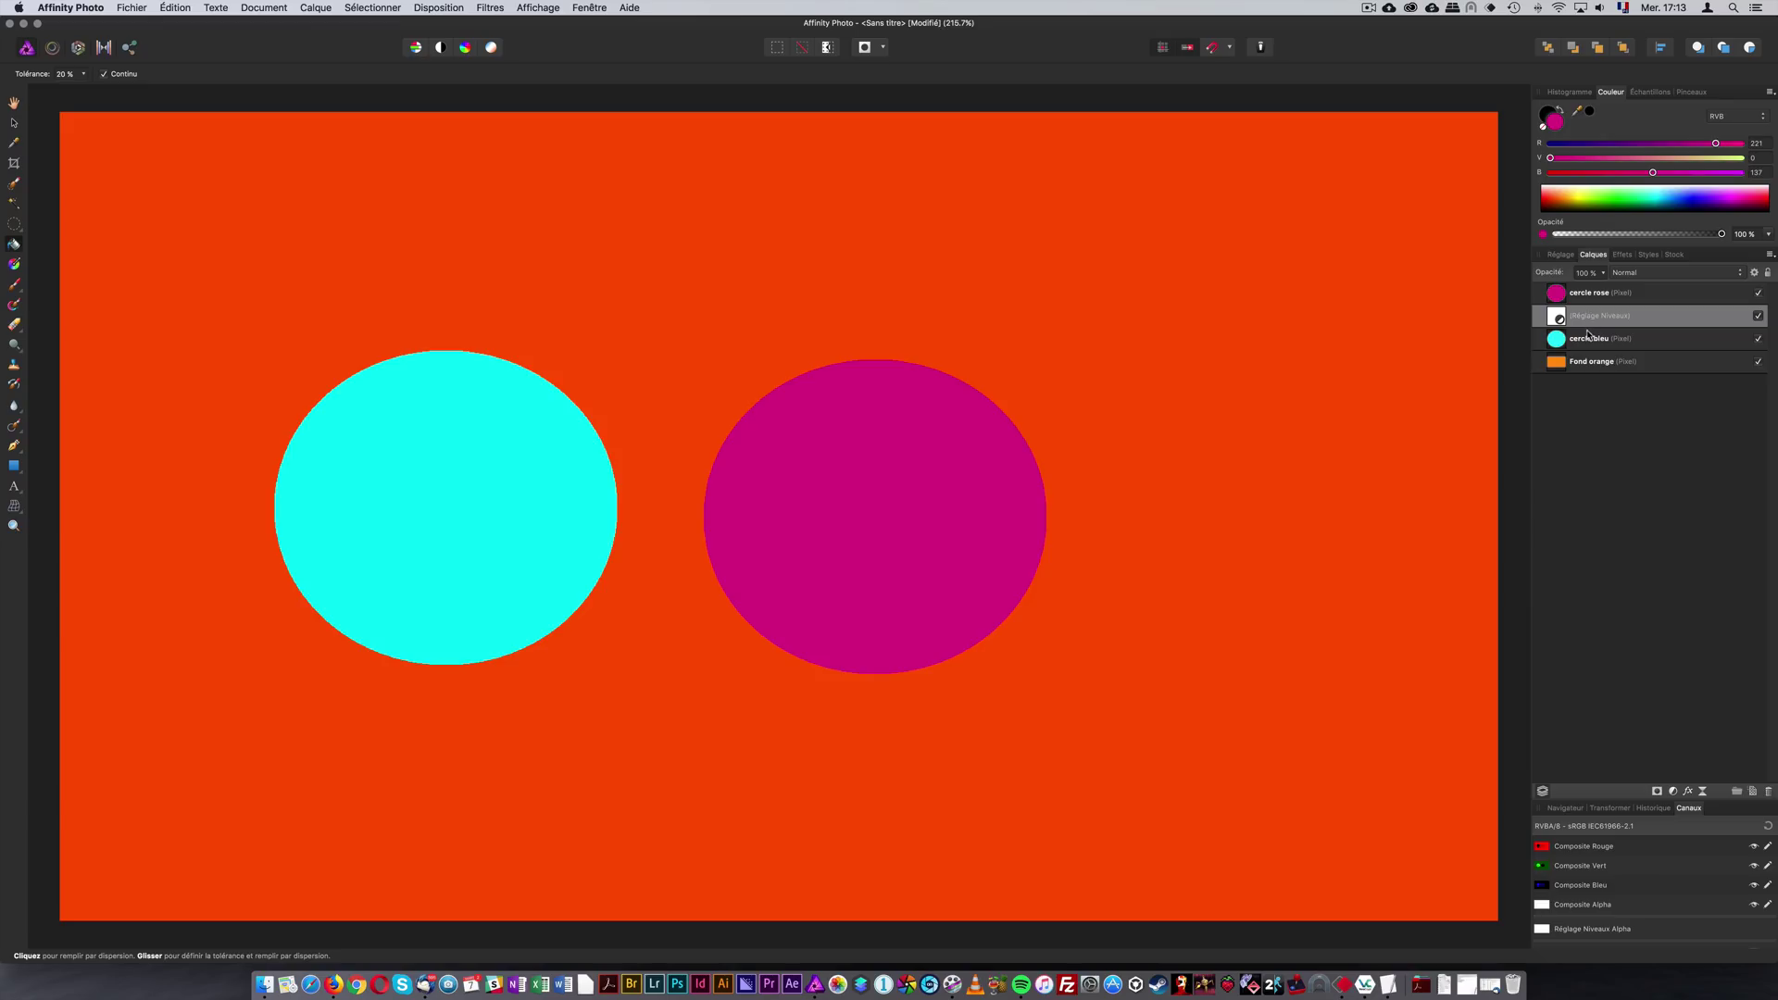
drag(1585, 342, 1542, 309)
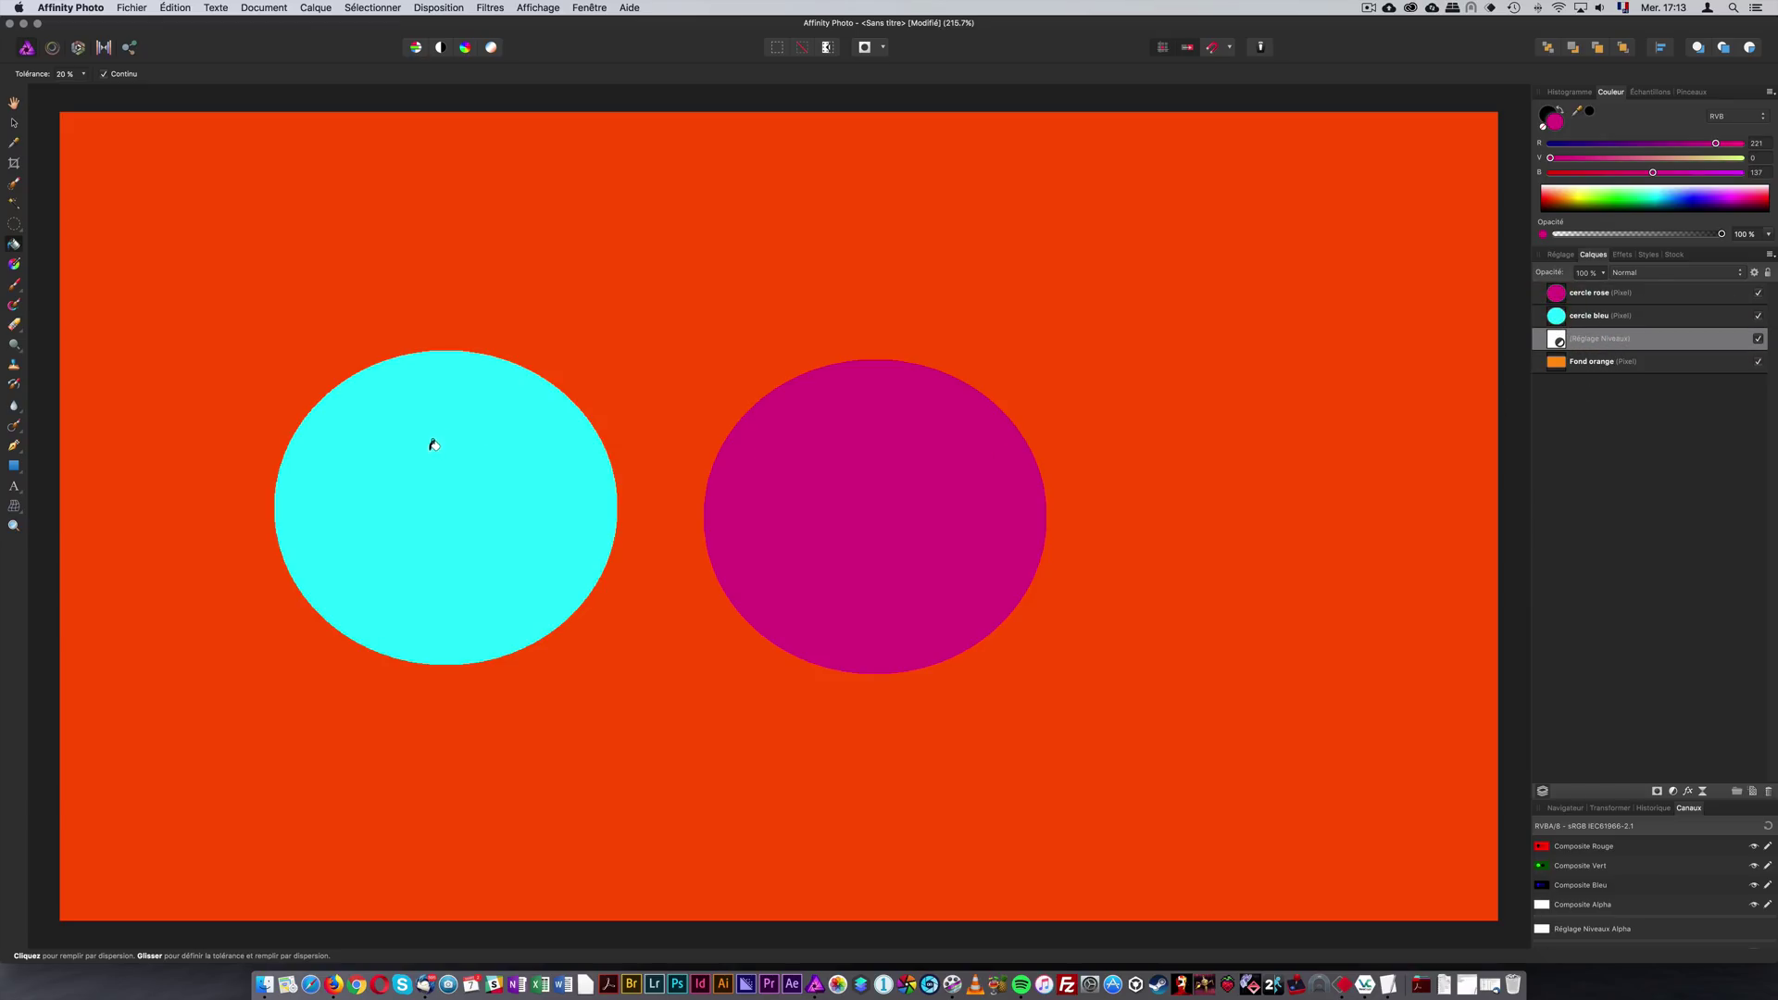
drag(1566, 363, 1550, 332)
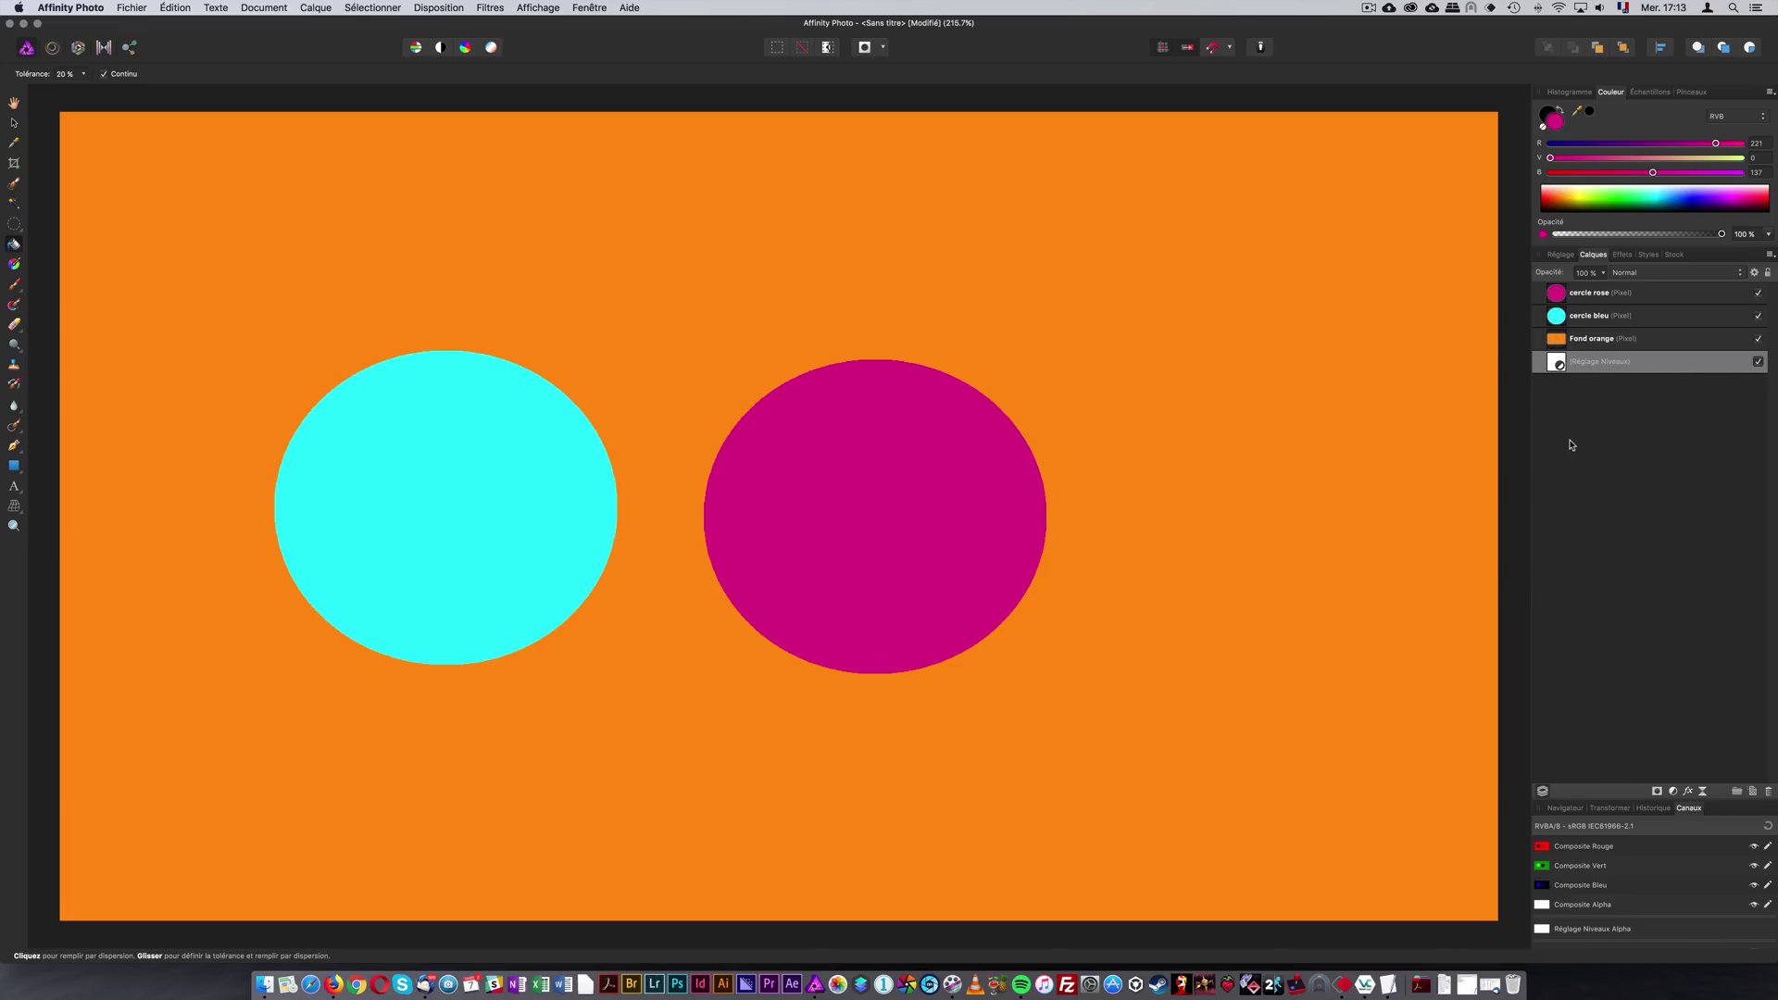
Move the Levels adjustment to the top of the layer stack and nest it inside the cercle rose layer
drag(1603, 365, 1565, 289)
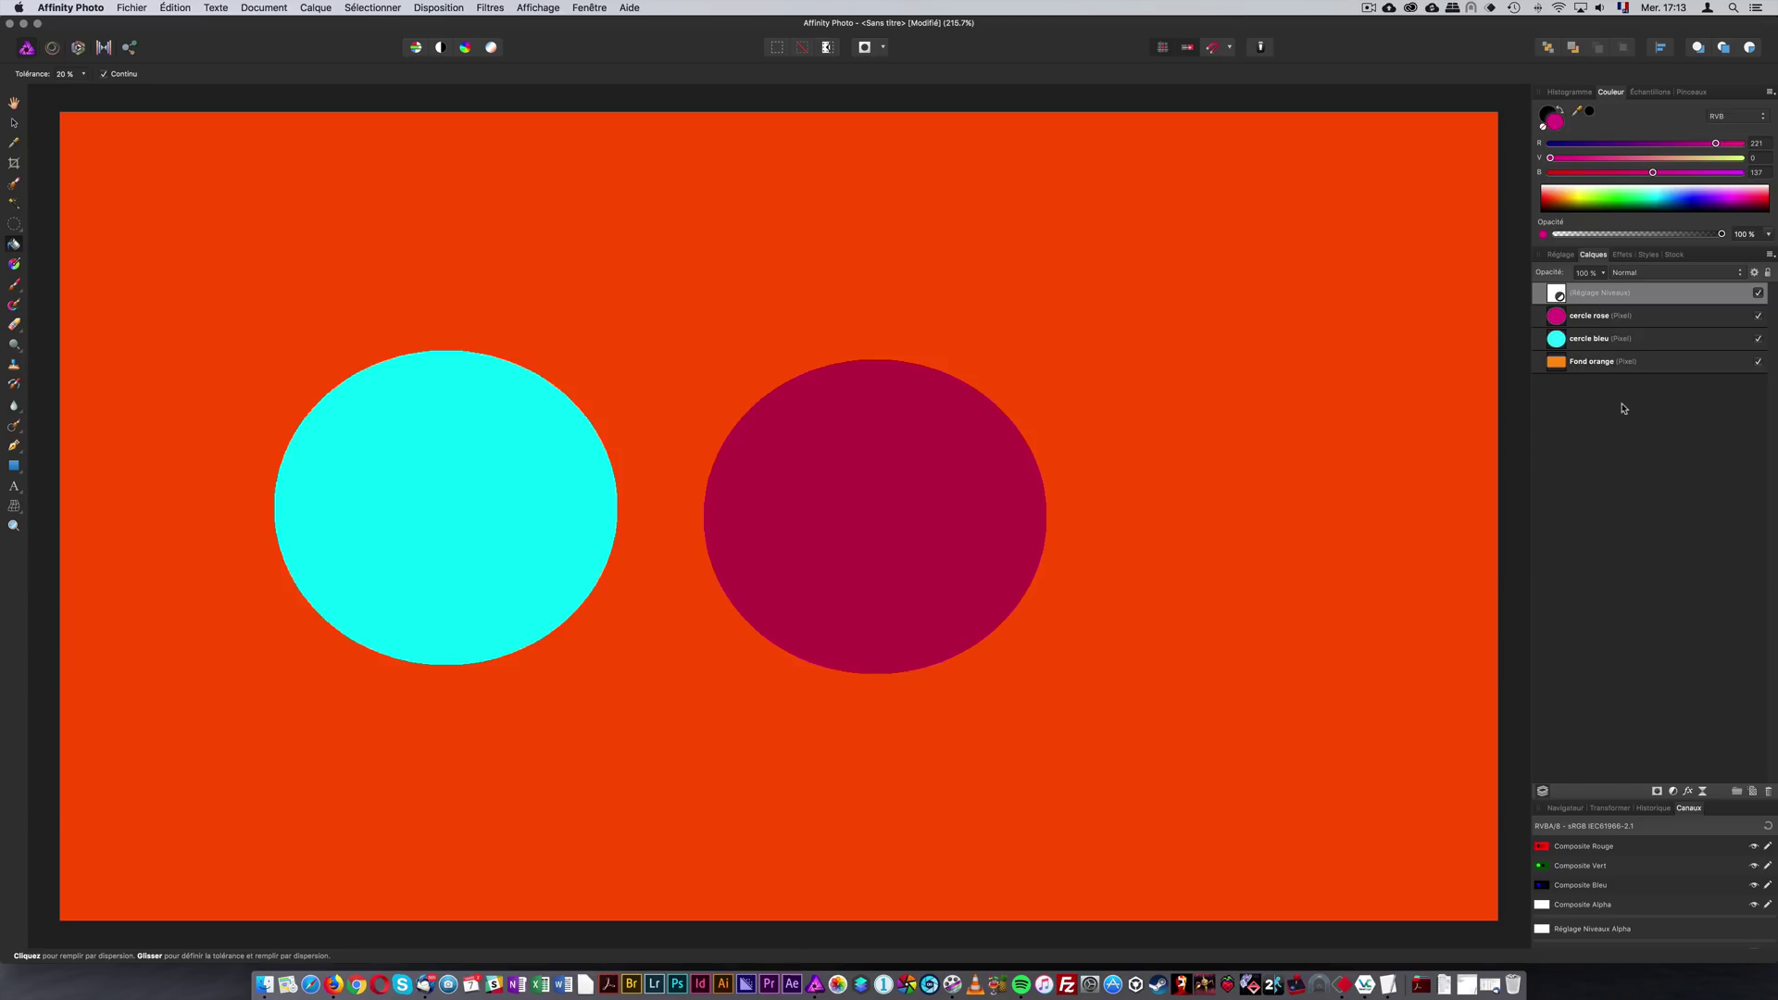
drag(1607, 297, 1620, 321)
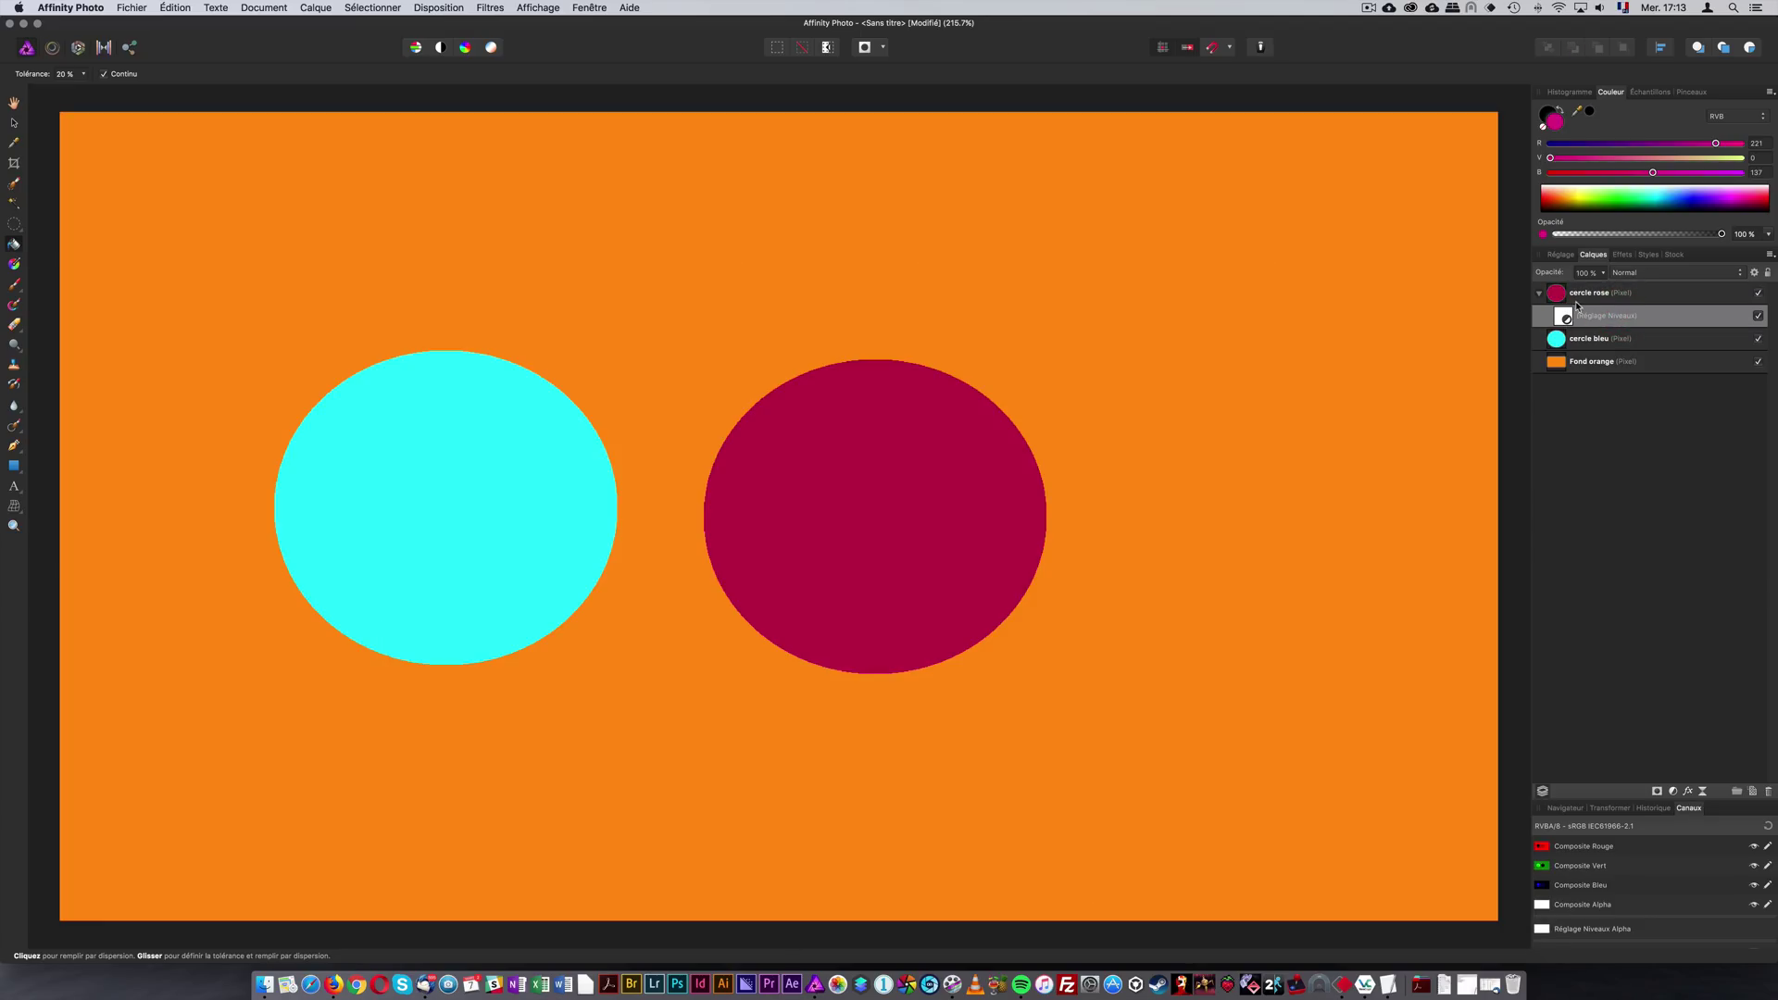
click(1540, 295)
click(1539, 294)
click(1591, 294)
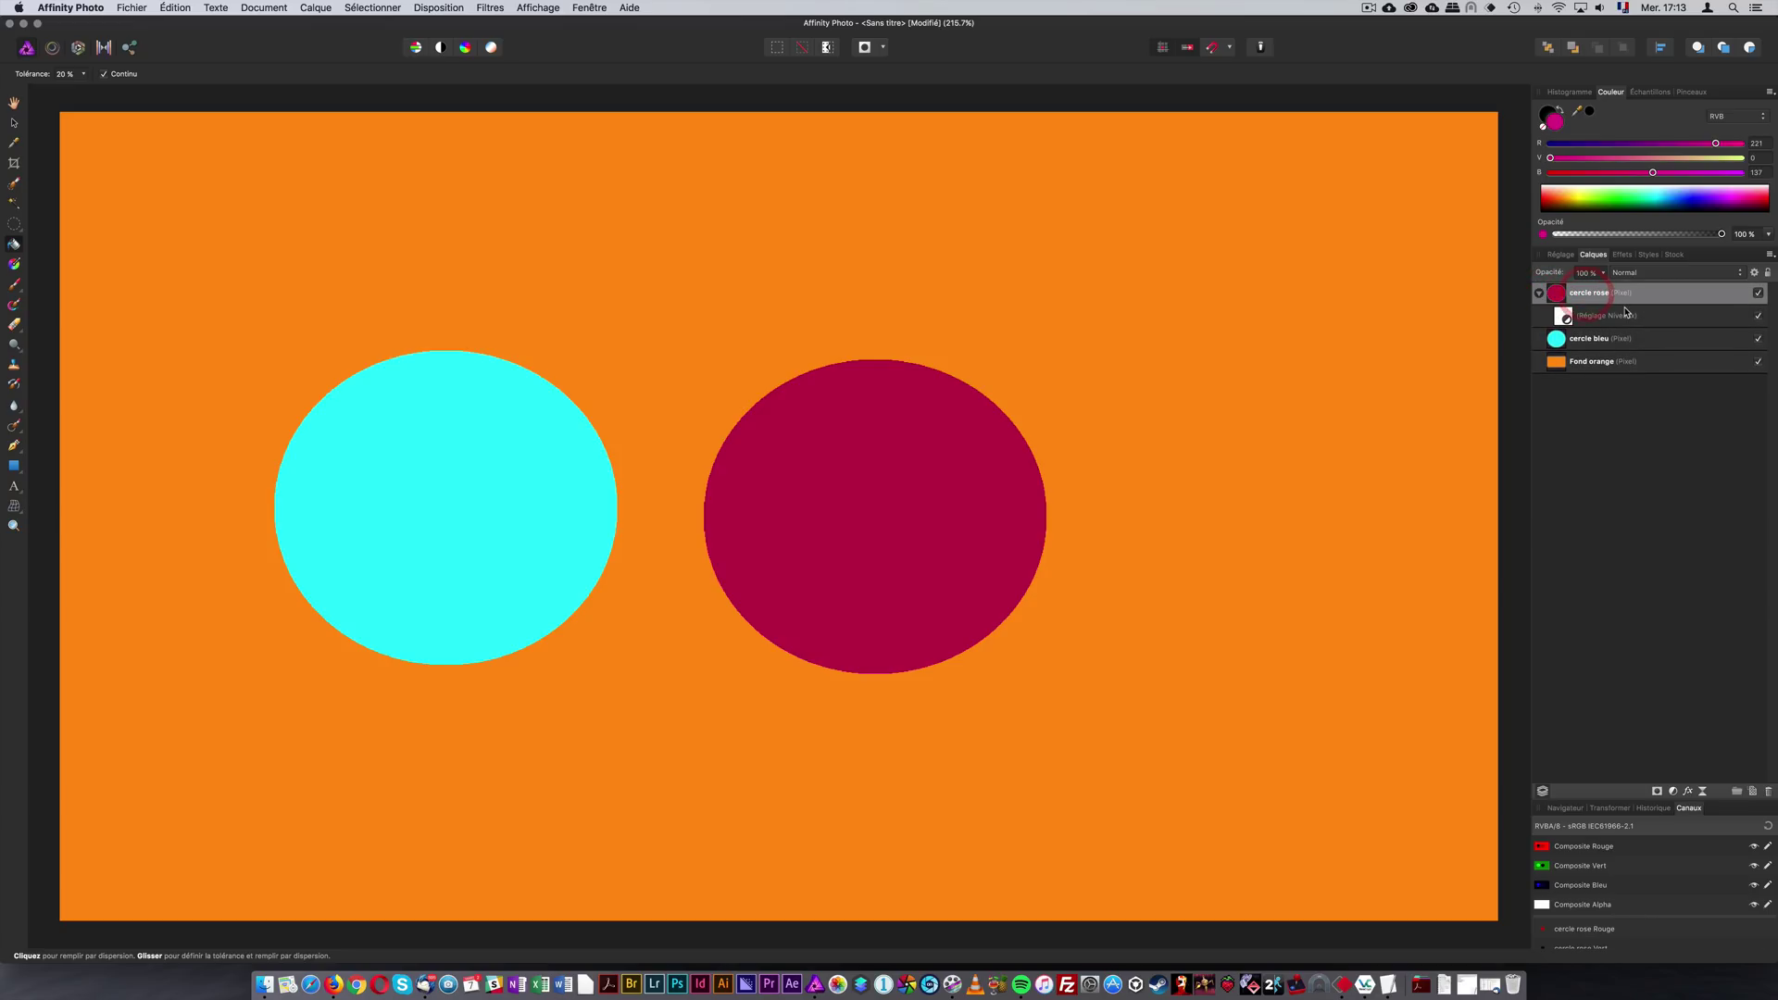
click(1625, 315)
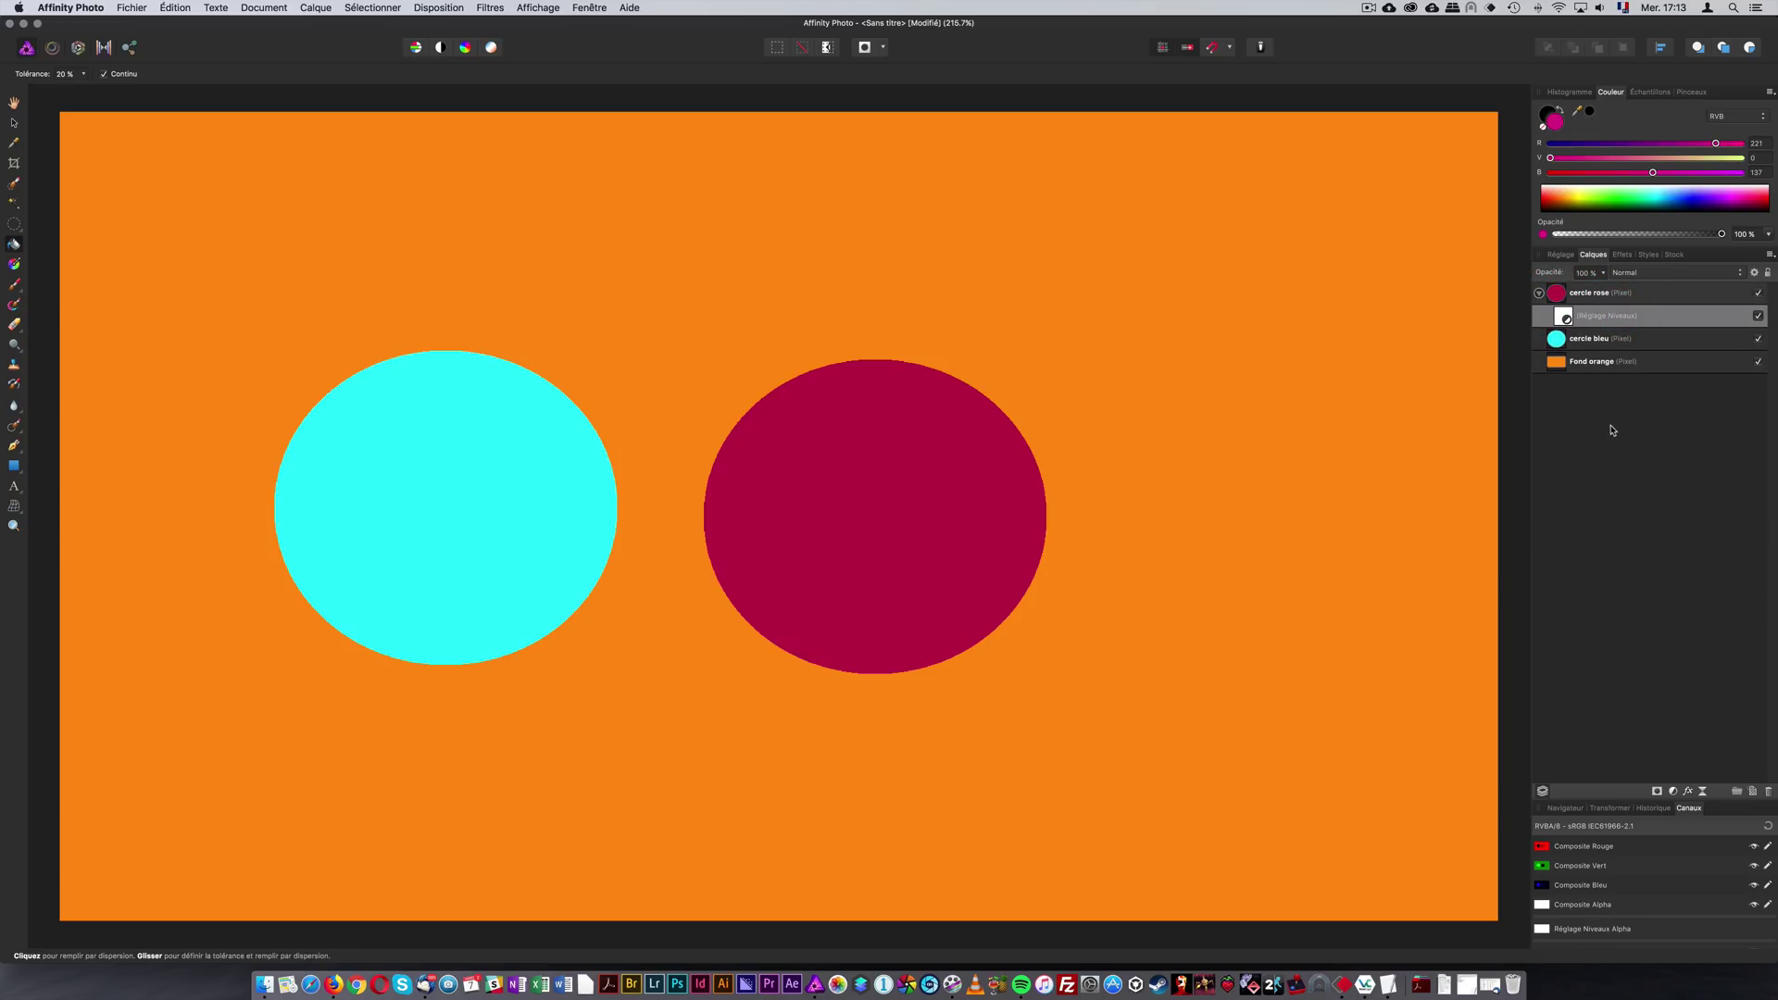
Toggle the nested Levels adjustment's visibility several times to compare its effect on the pink circle
click(1758, 316)
click(1758, 316)
click(1758, 316)
click(1758, 316)
click(1758, 316)
click(1758, 316)
Add a Brightness/Contrast adjustment inside cercle rose with brightness at 100%
click(1673, 792)
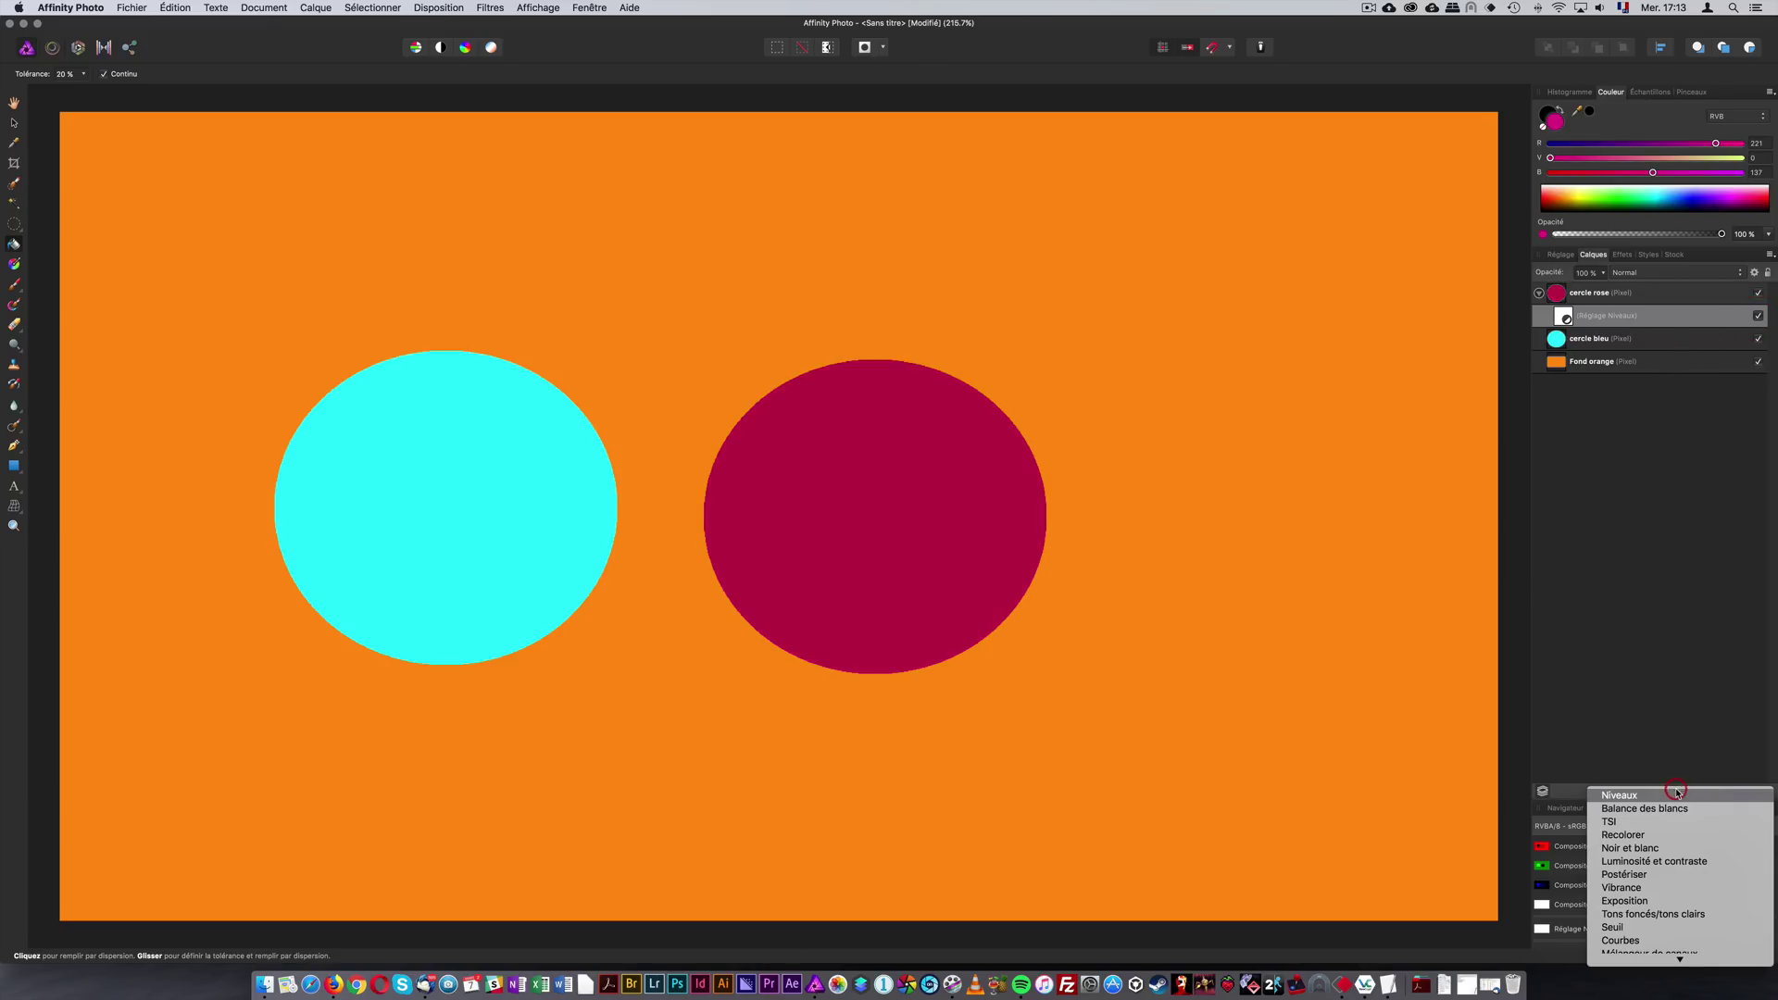
click(1685, 861)
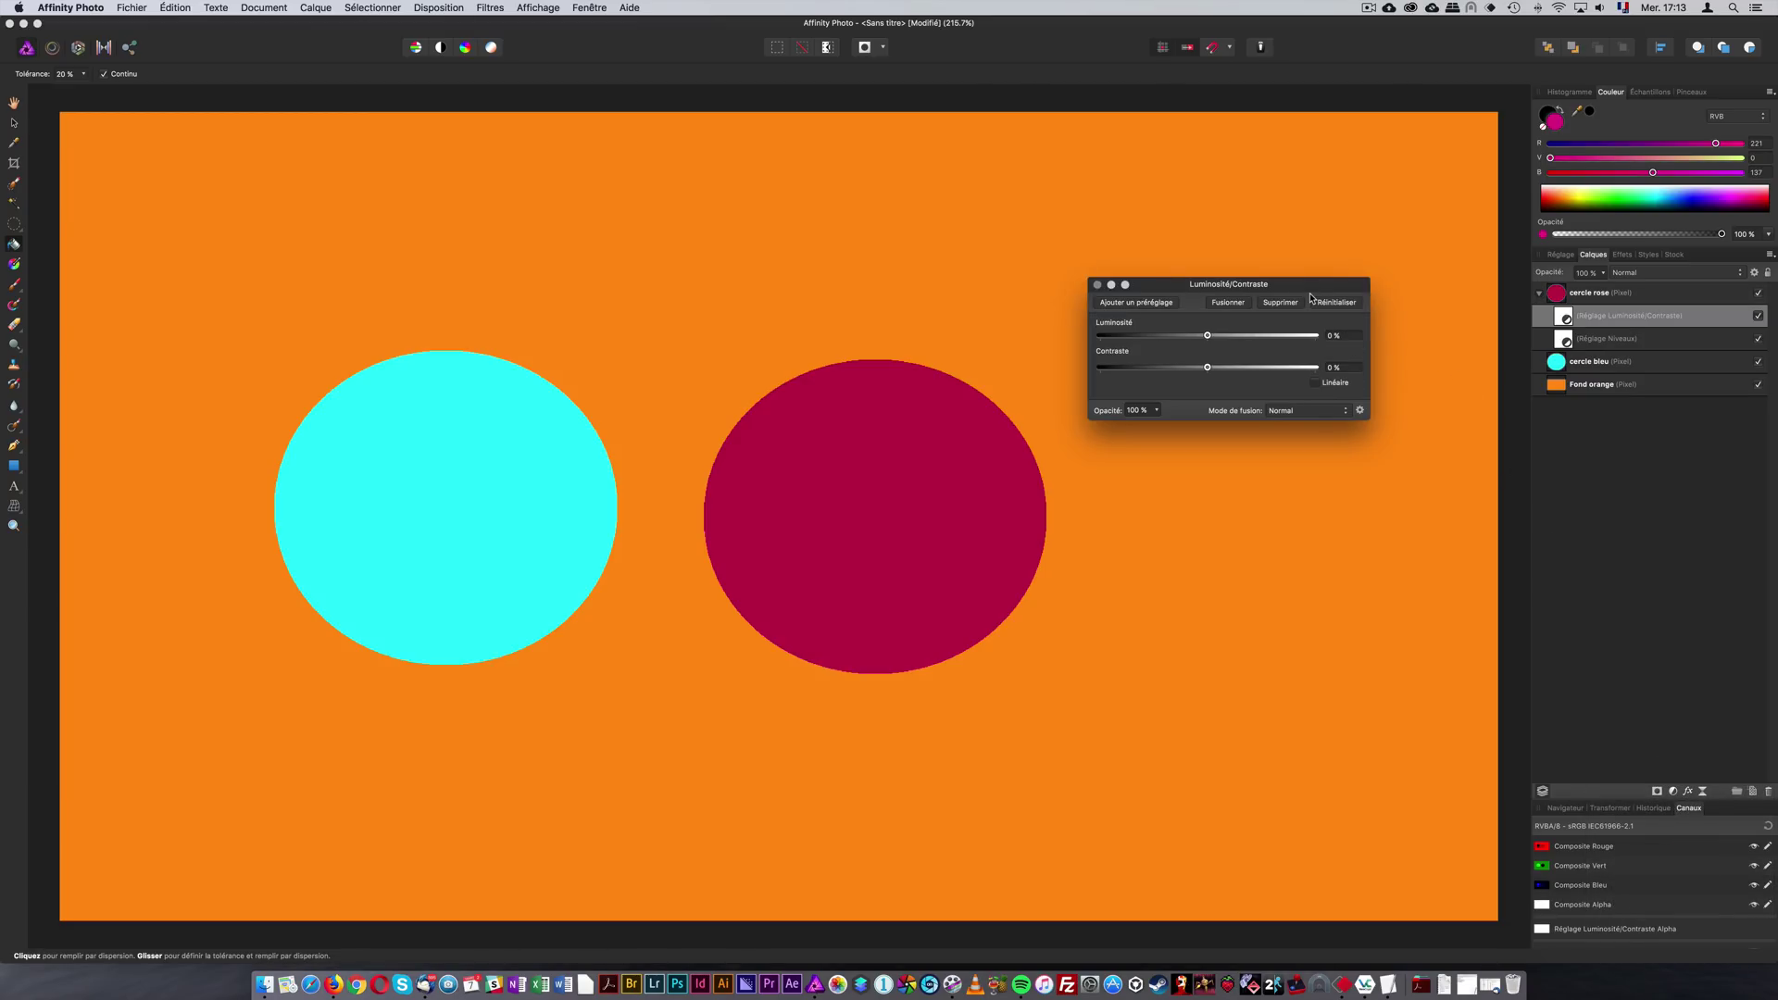
drag(1208, 336, 1314, 336)
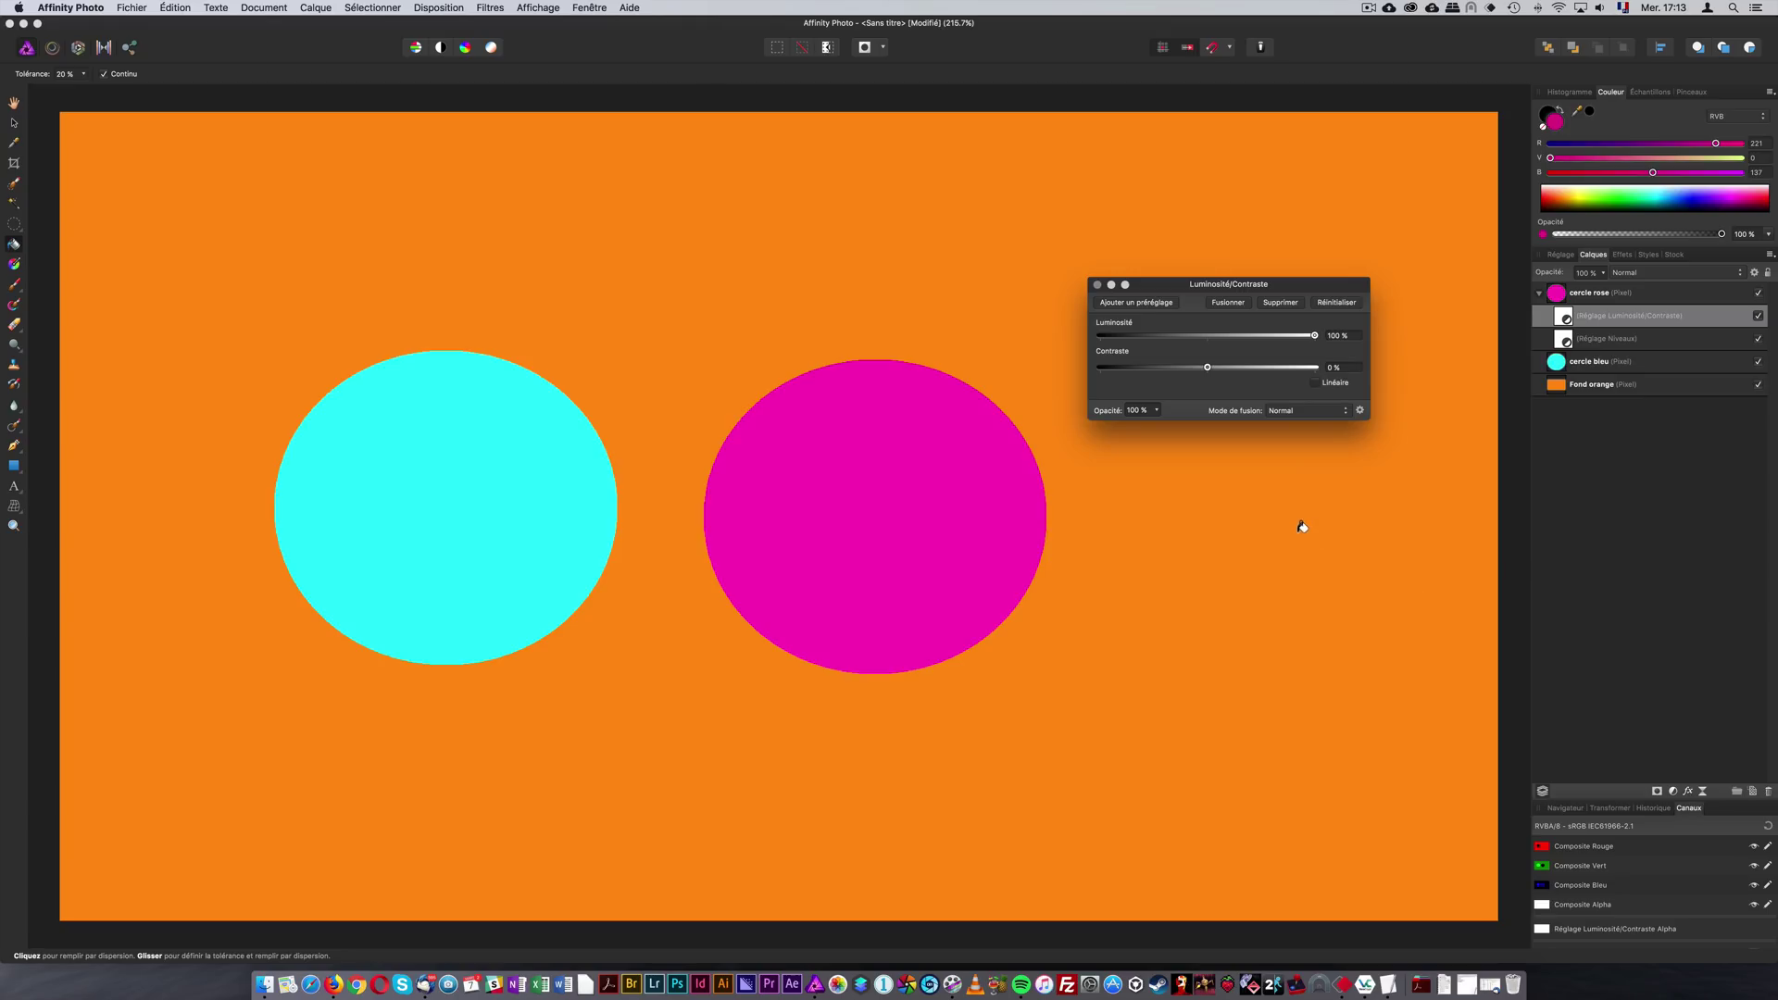
Add a Black and White adjustment inside cercle rose and lower its Magenta value to about 9%
click(1672, 790)
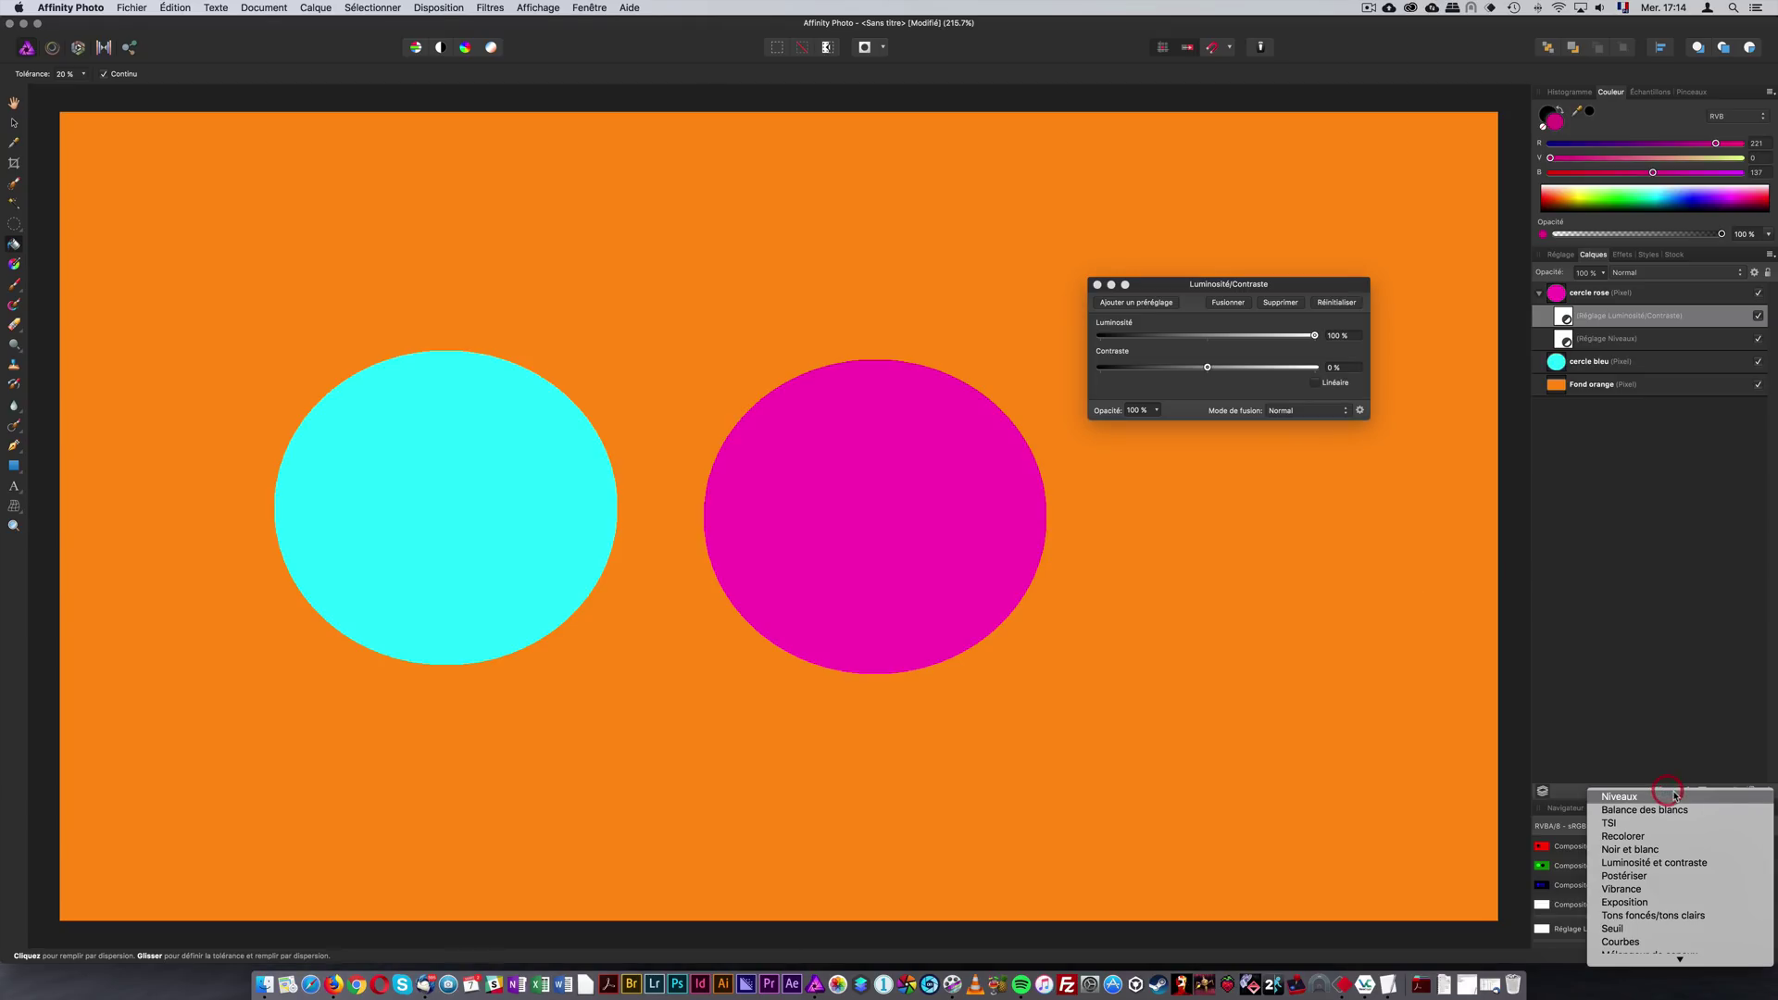
click(1697, 849)
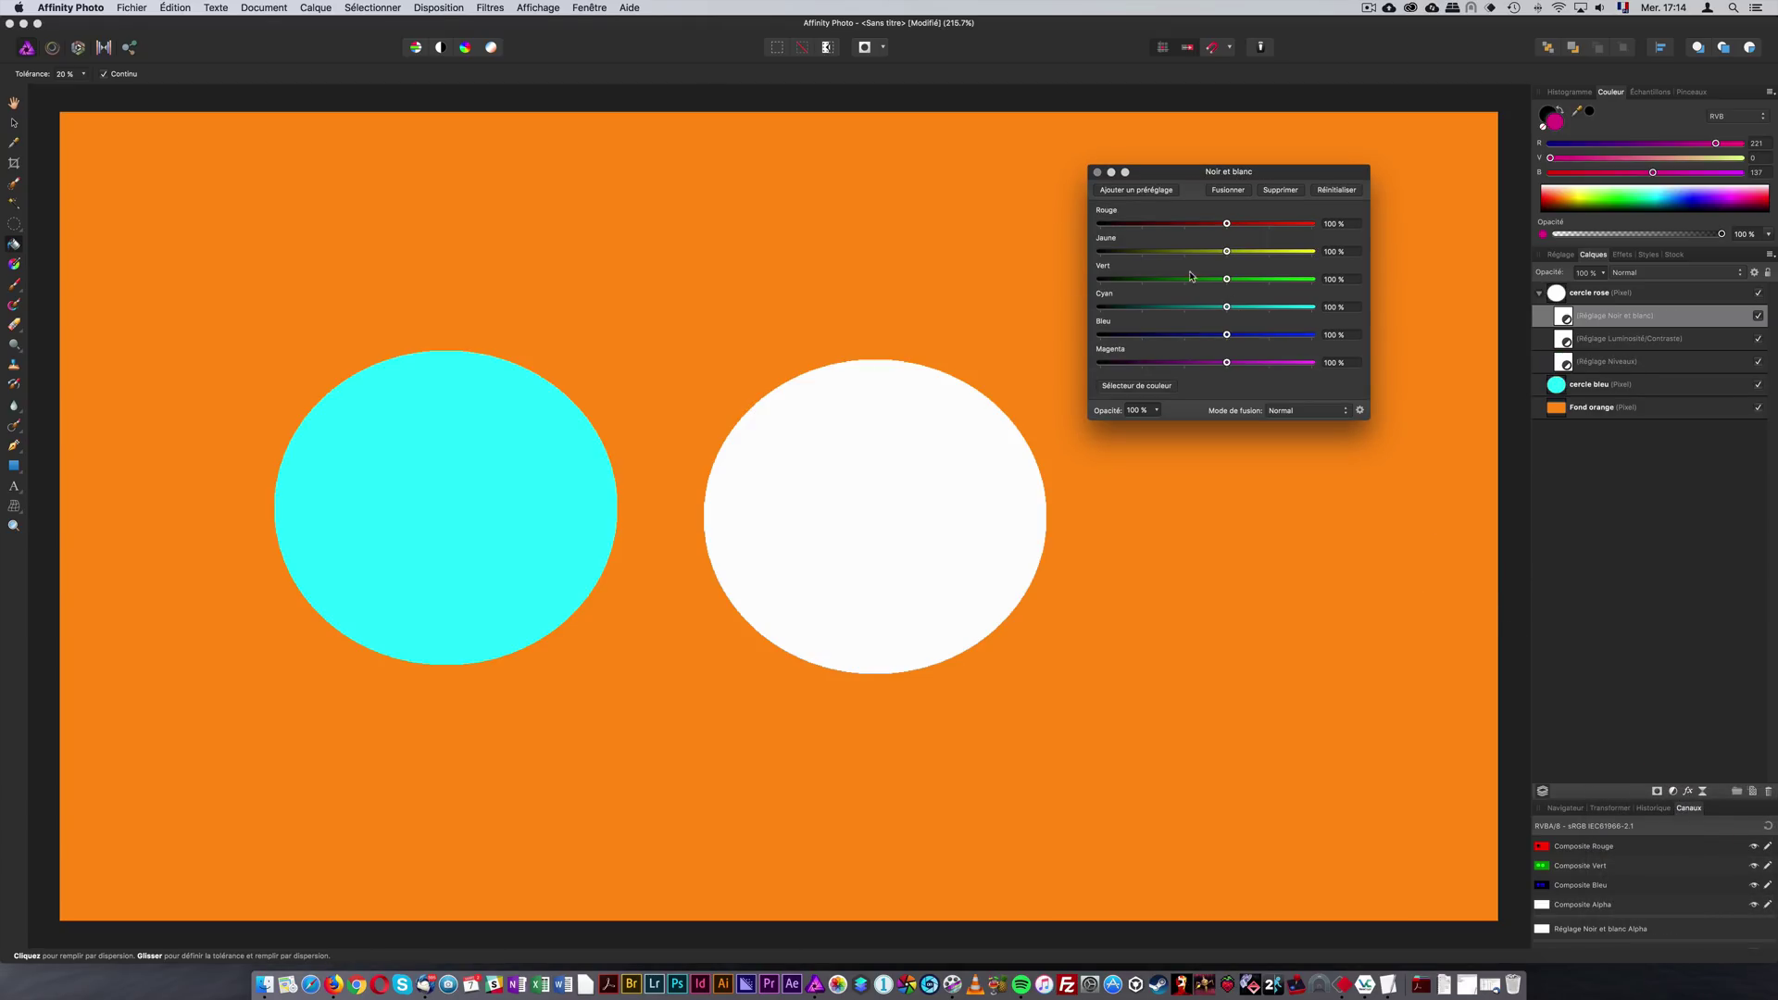
drag(1227, 364, 1193, 378)
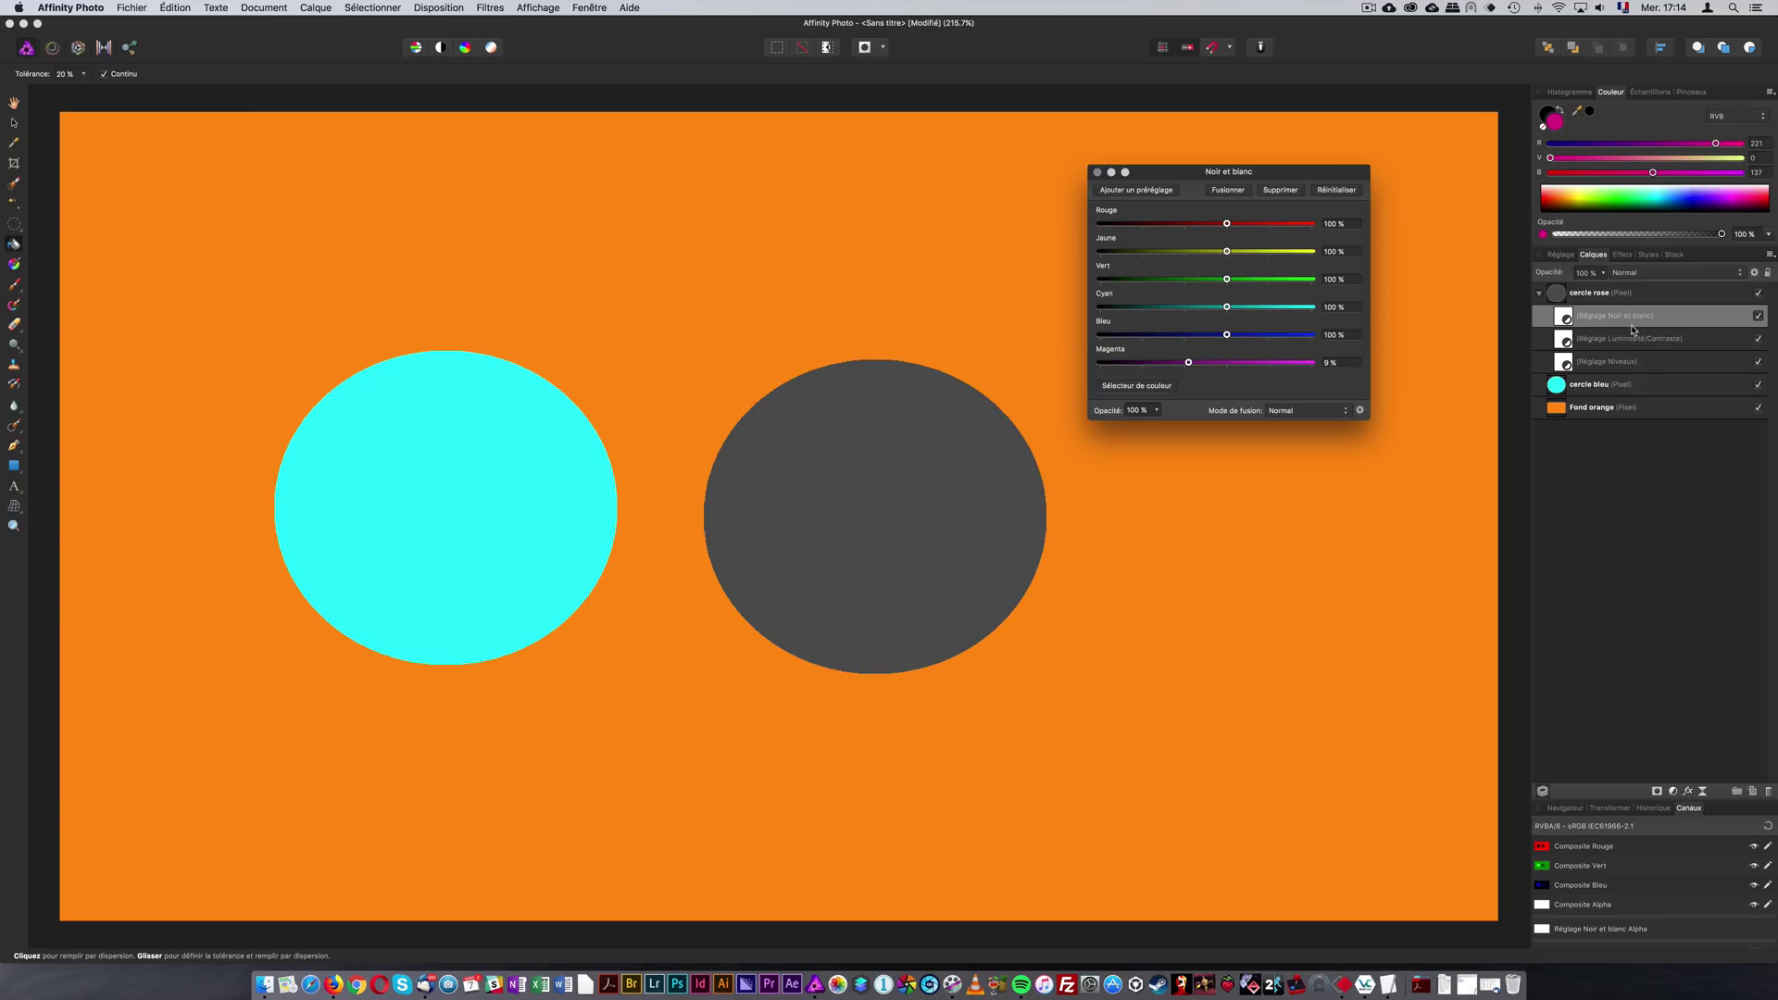
Hide and show the nested Brightness/Contrast and Levels adjustments to compare their effect on the circle
click(1759, 339)
click(1759, 361)
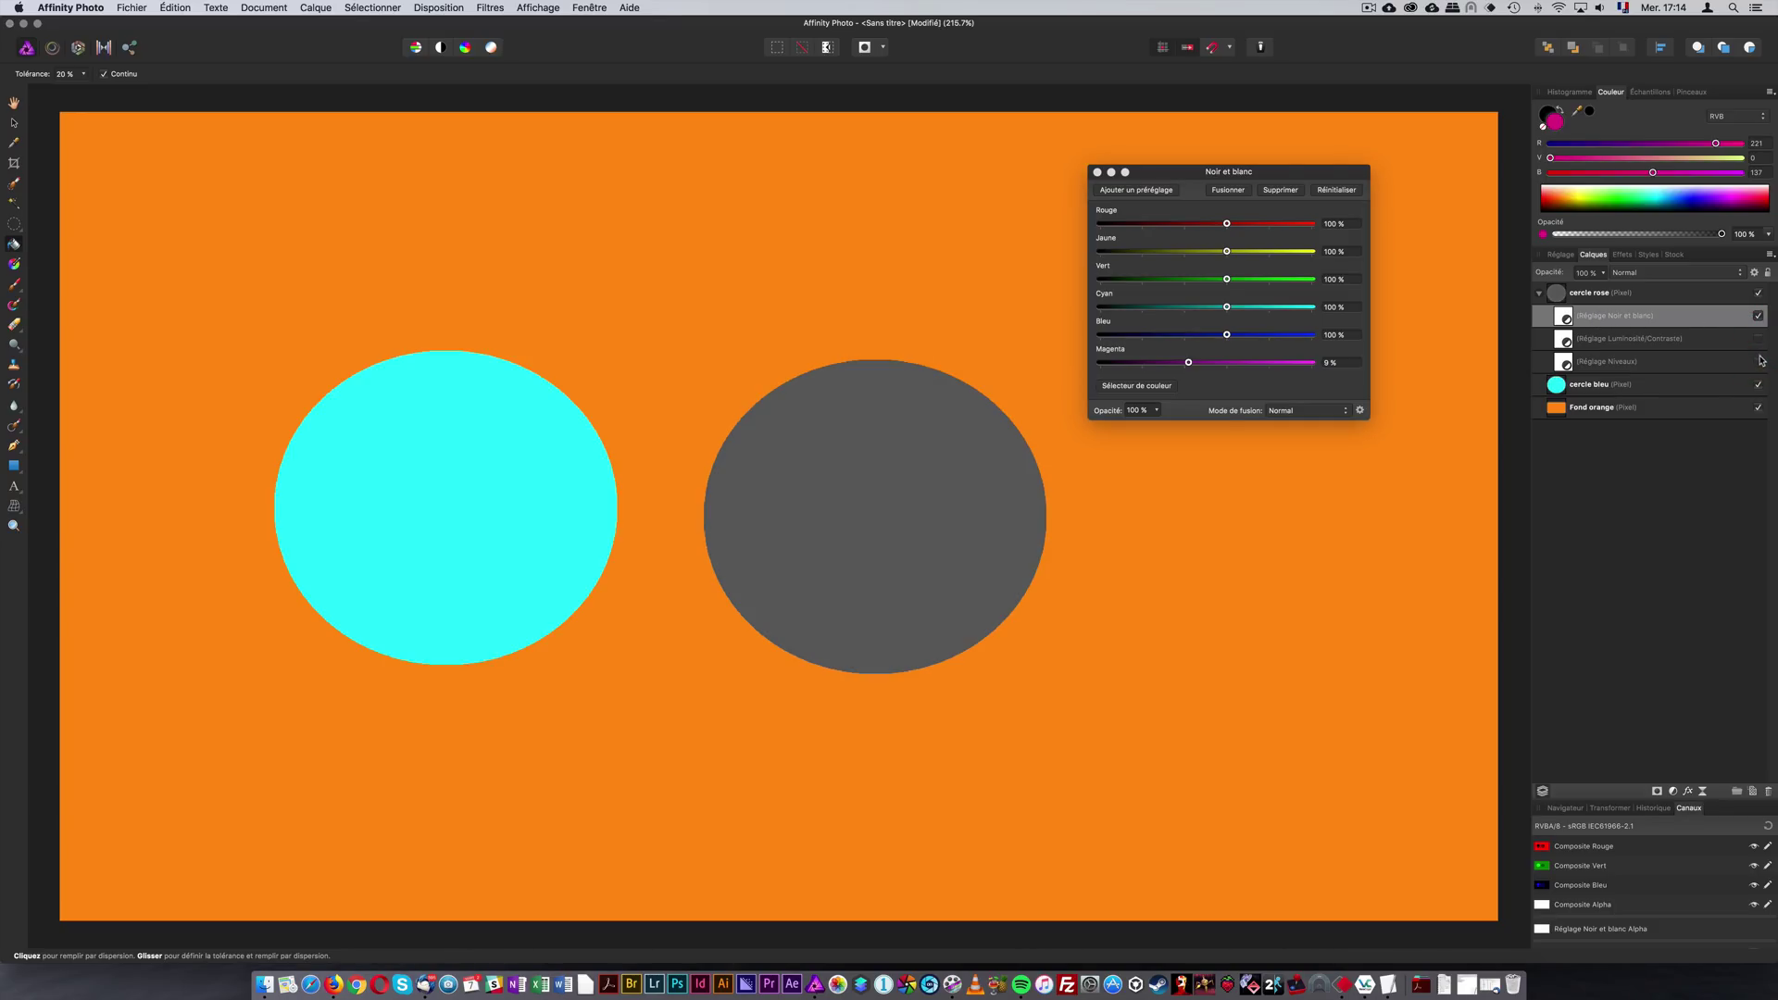
click(1759, 361)
click(1759, 361)
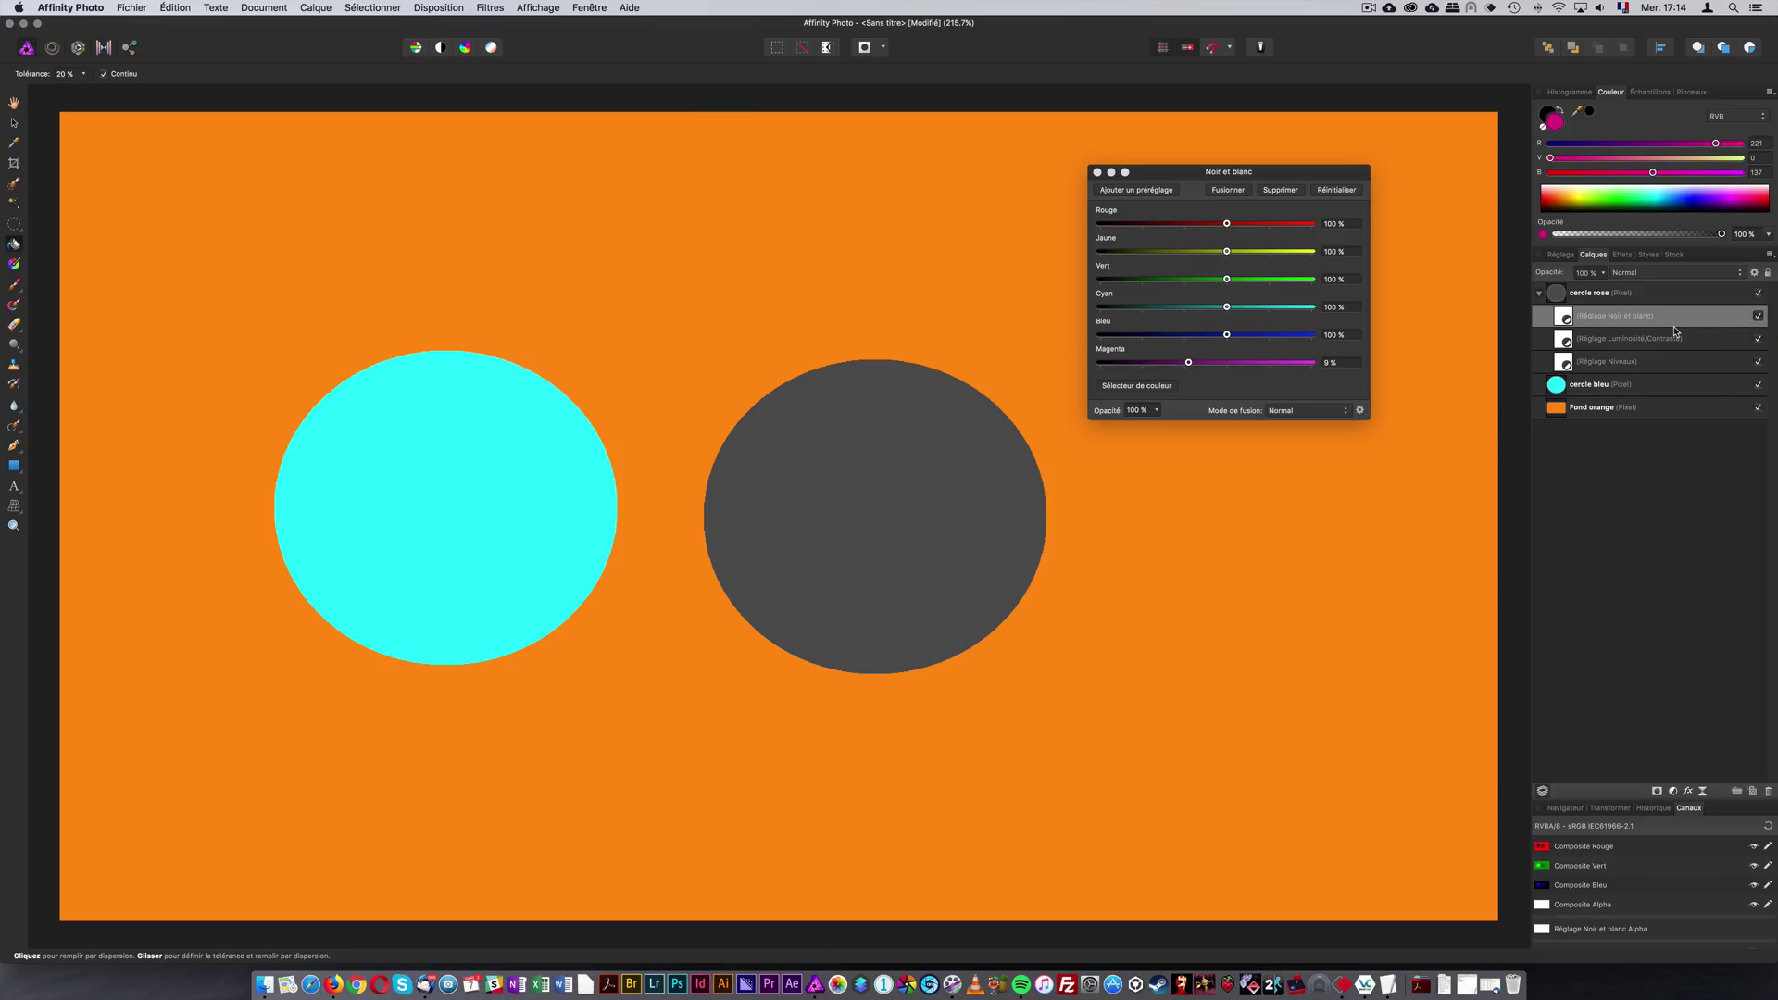
Move the Levels adjustment above the Black and White adjustment and set the latter's Magenta to about 88%
drag(1592, 361, 1631, 314)
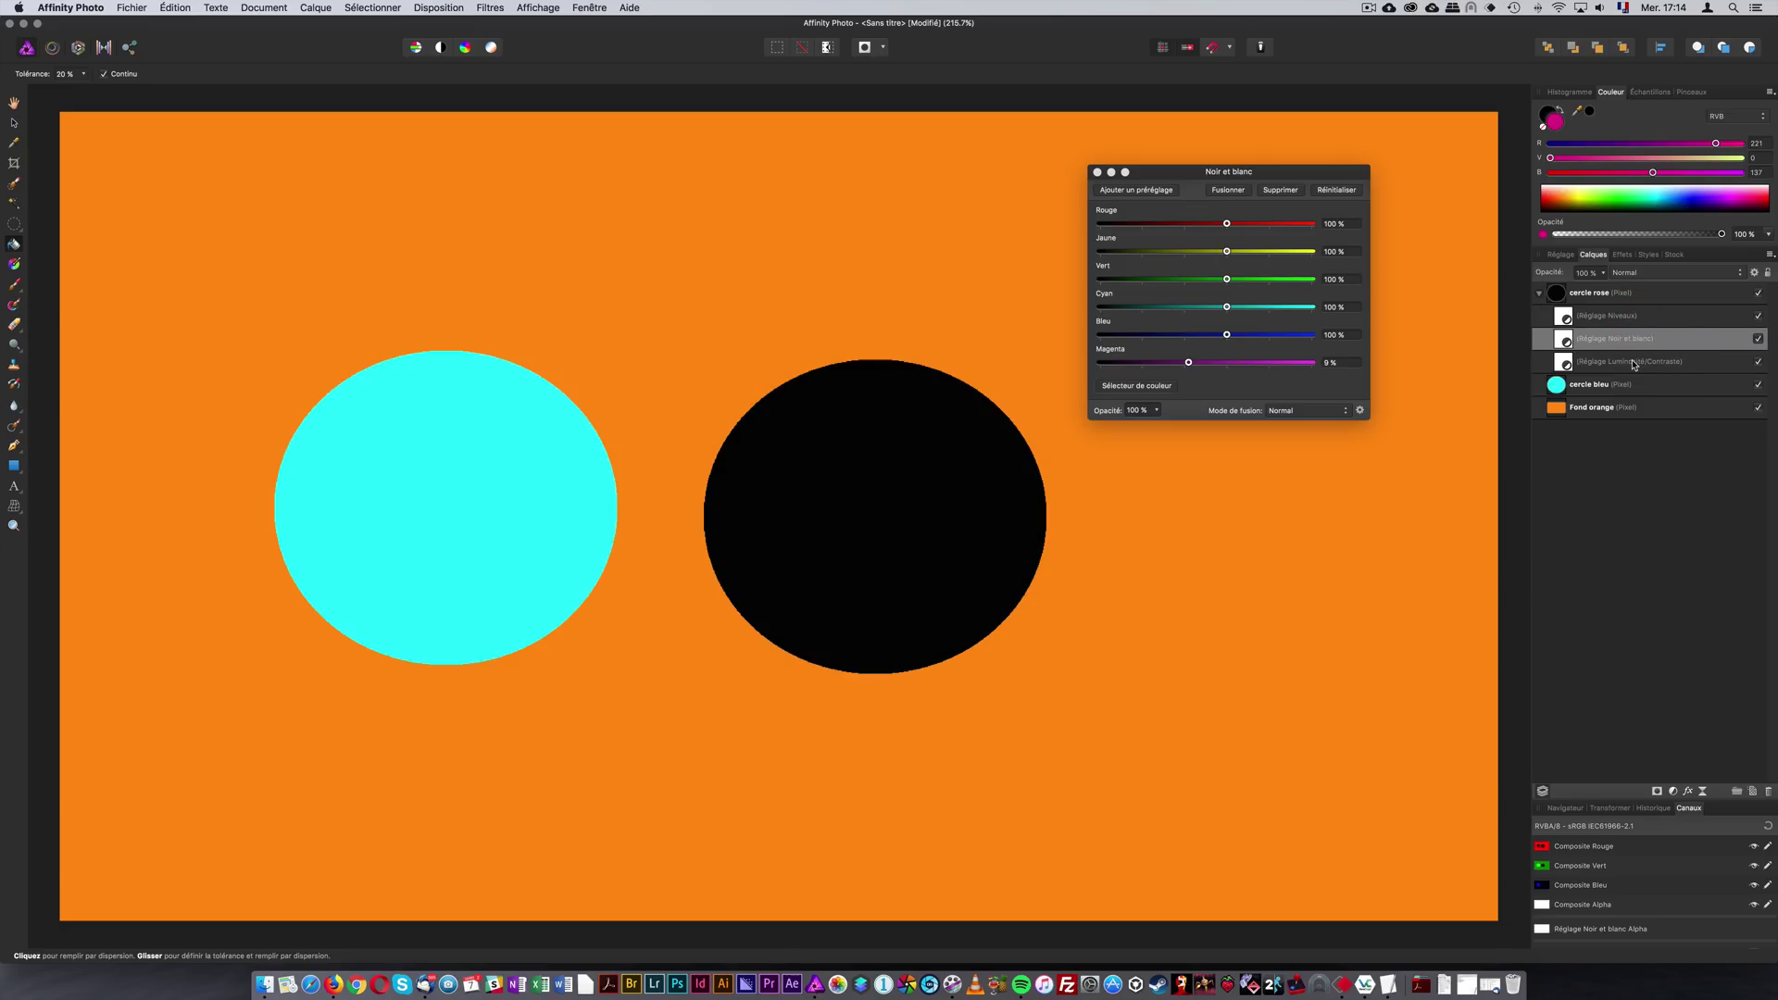
click(1632, 317)
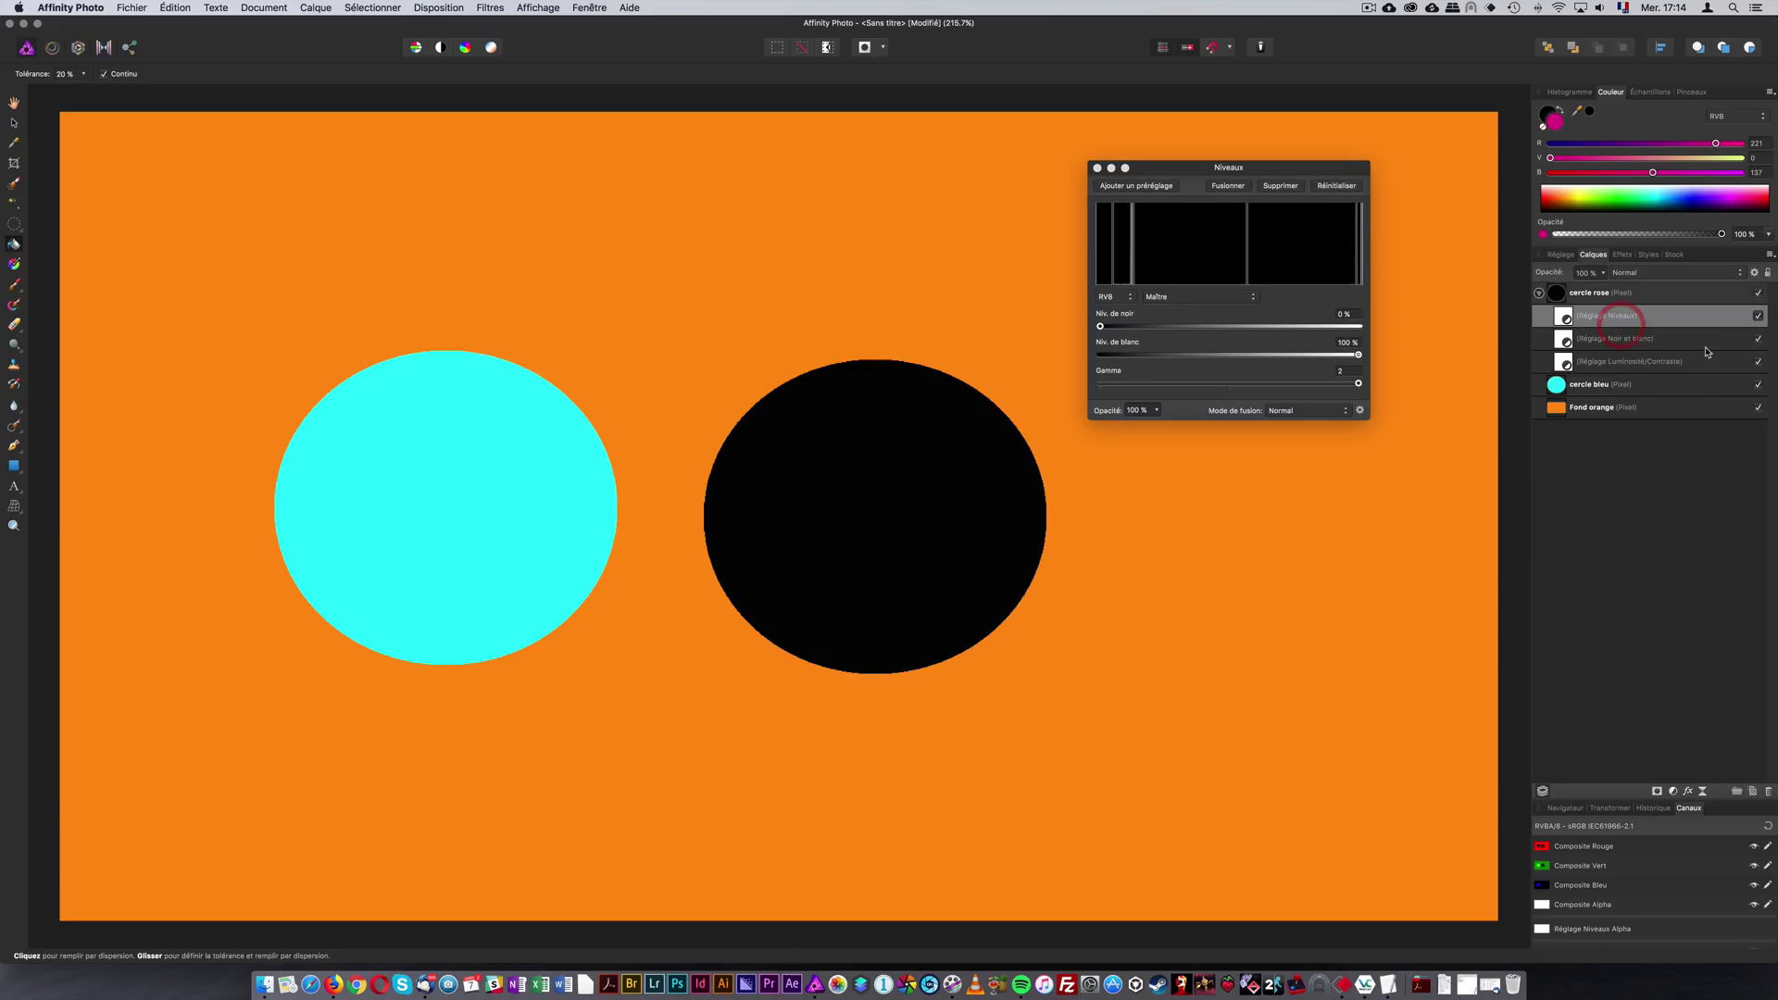
click(1630, 338)
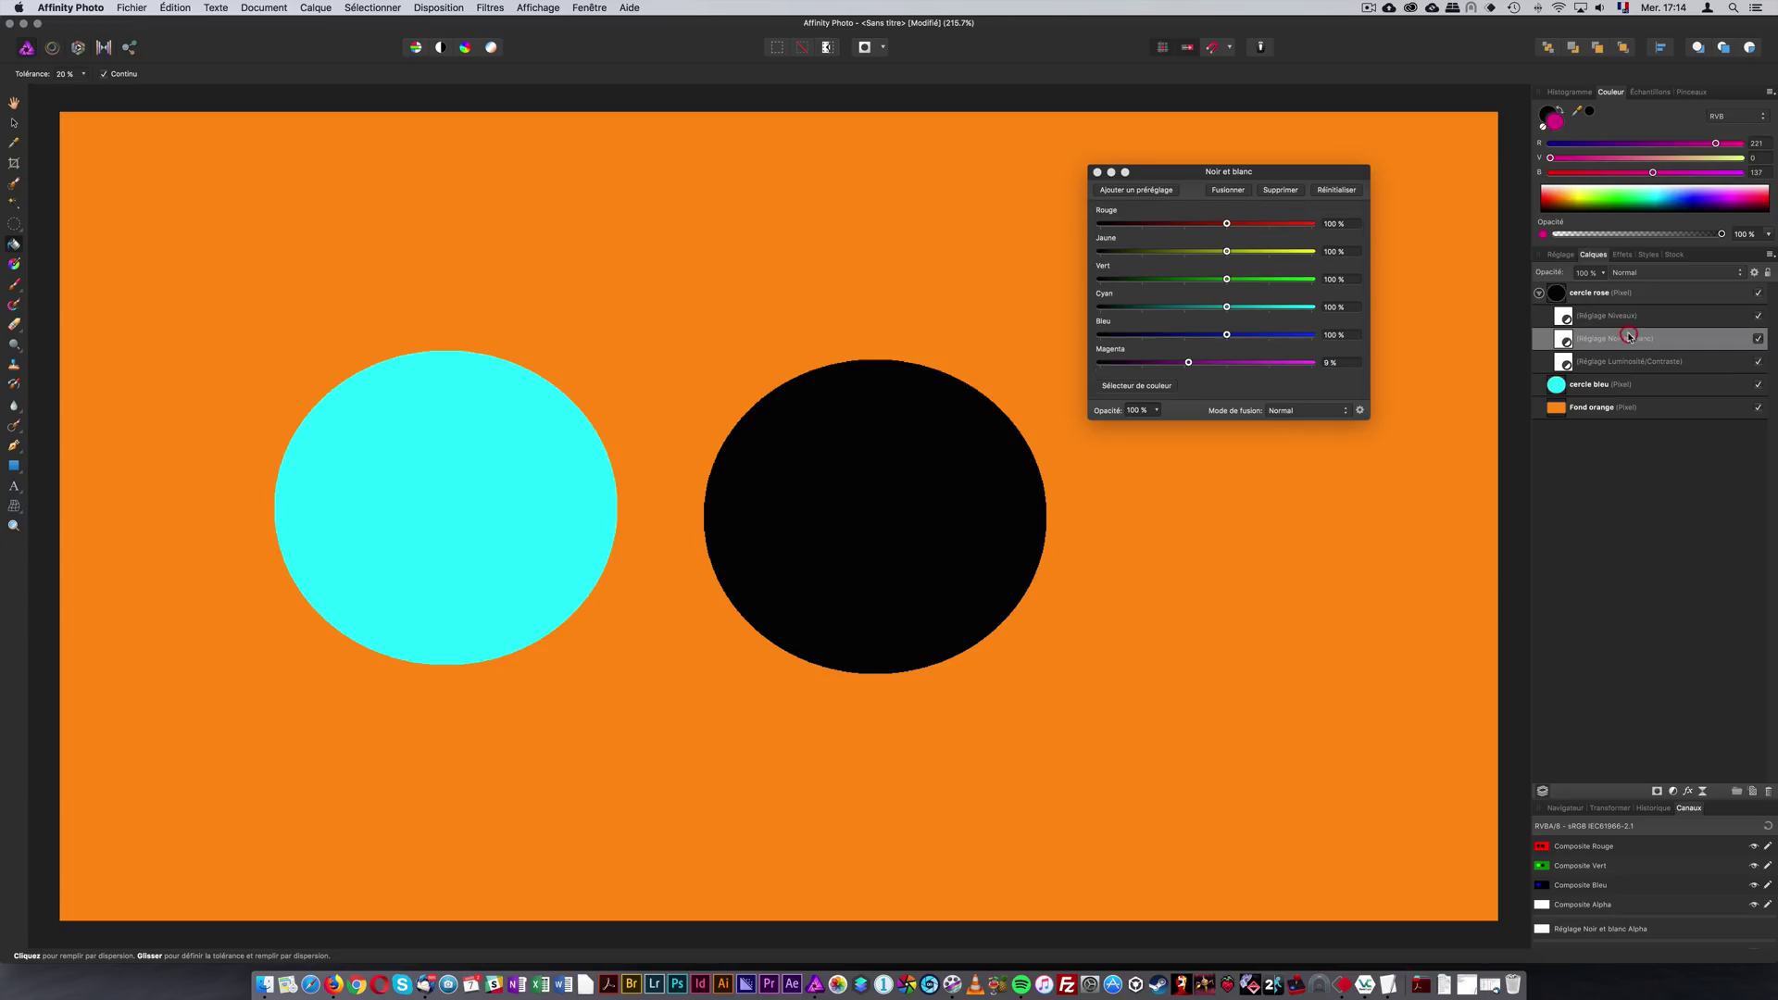
mouse_move(1227, 362)
mouse_down()
mouse_move(1192, 365)
mouse_move(1220, 362)
mouse_up()
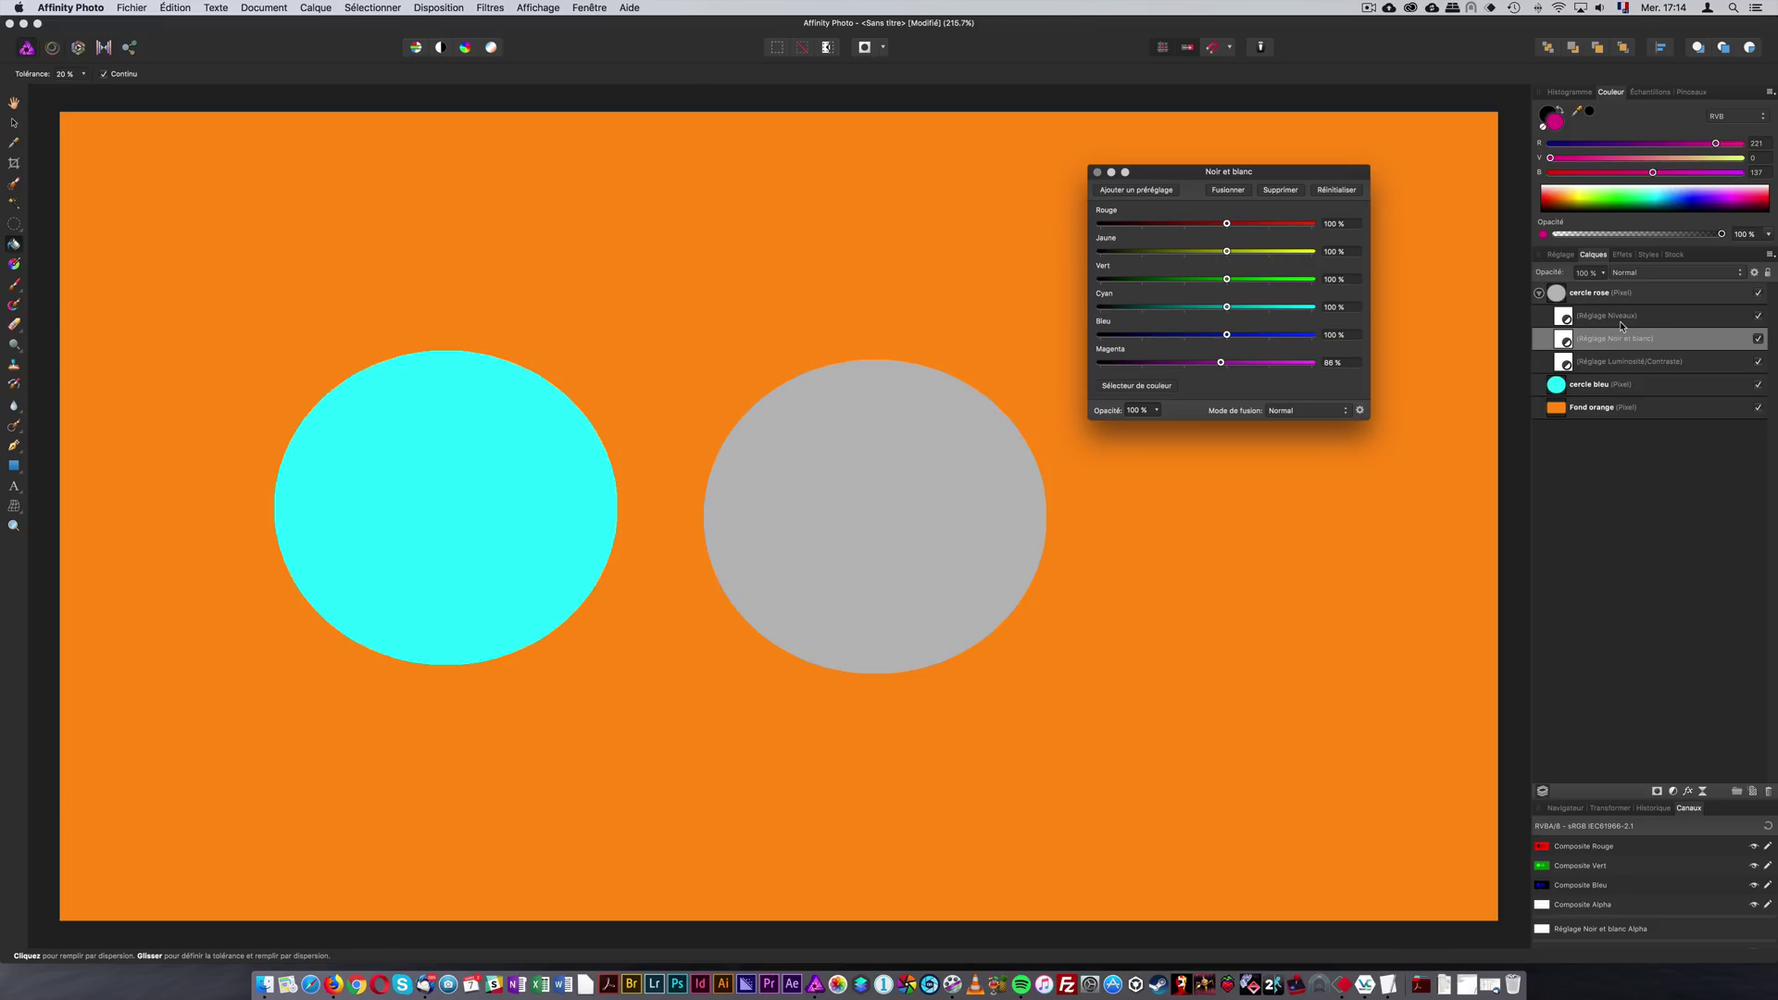
Review the nested adjustments' settings and delete the Black and White and Brightness/Contrast adjustments from cercle rose
click(1617, 317)
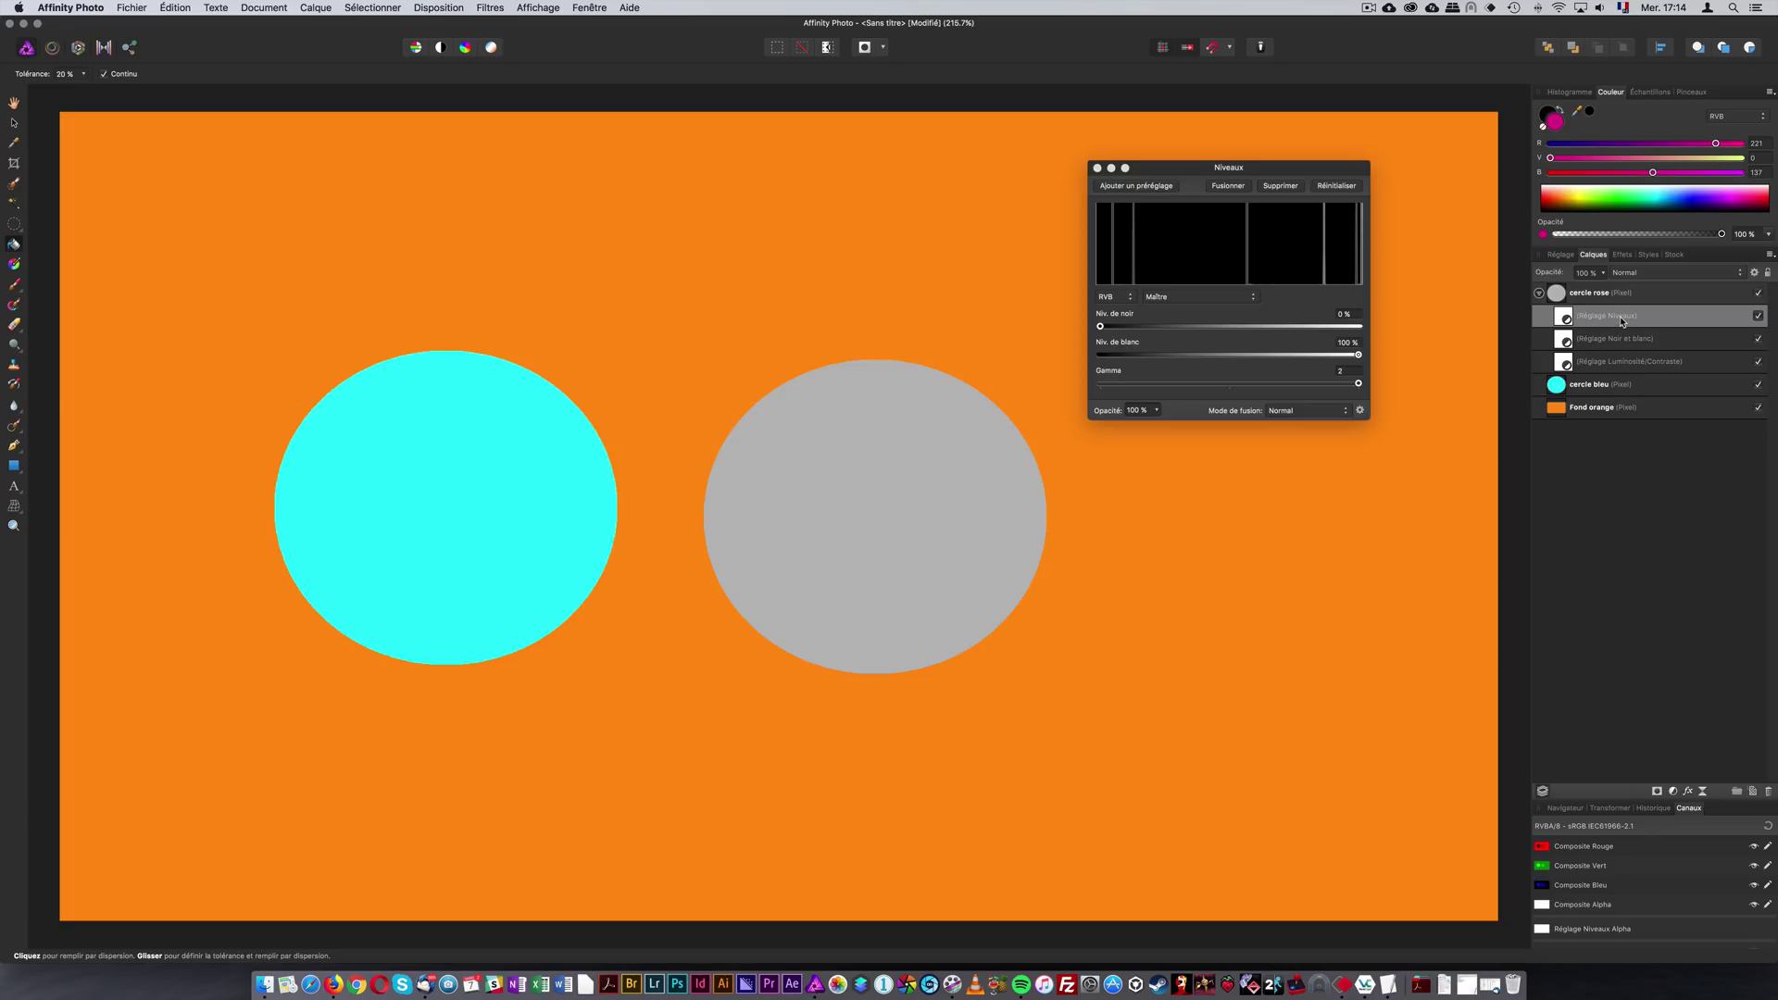
click(1630, 362)
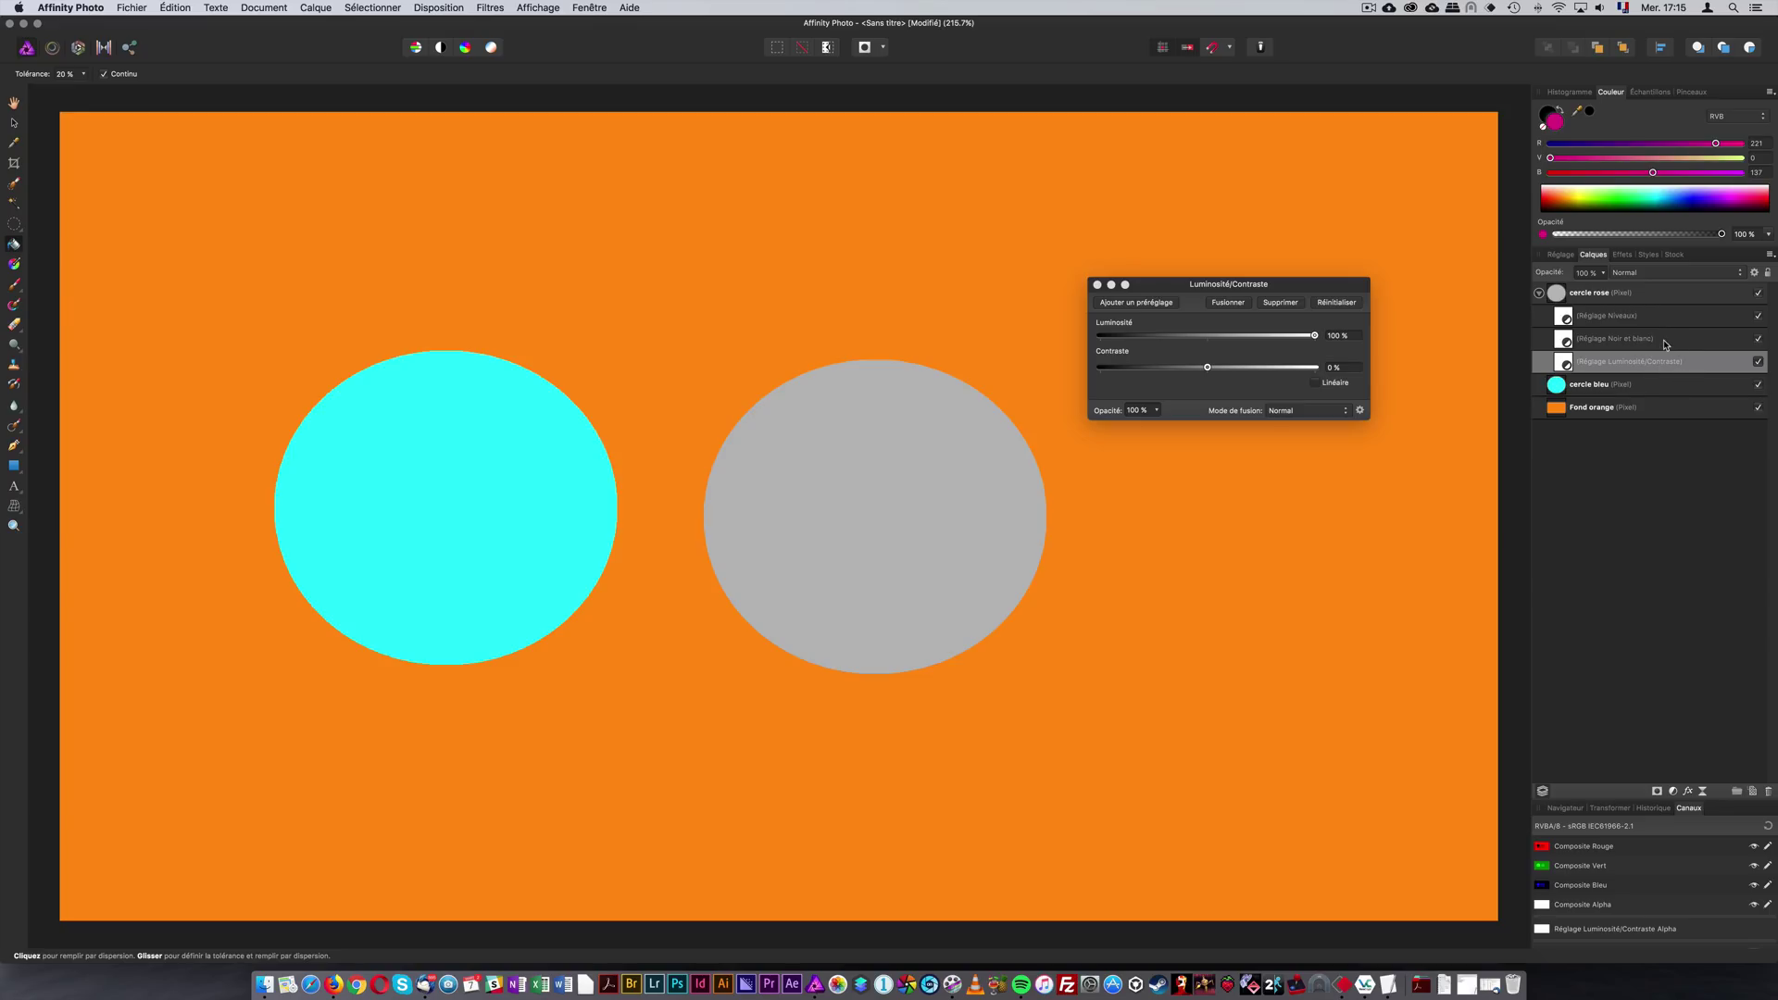
double_click(1659, 343)
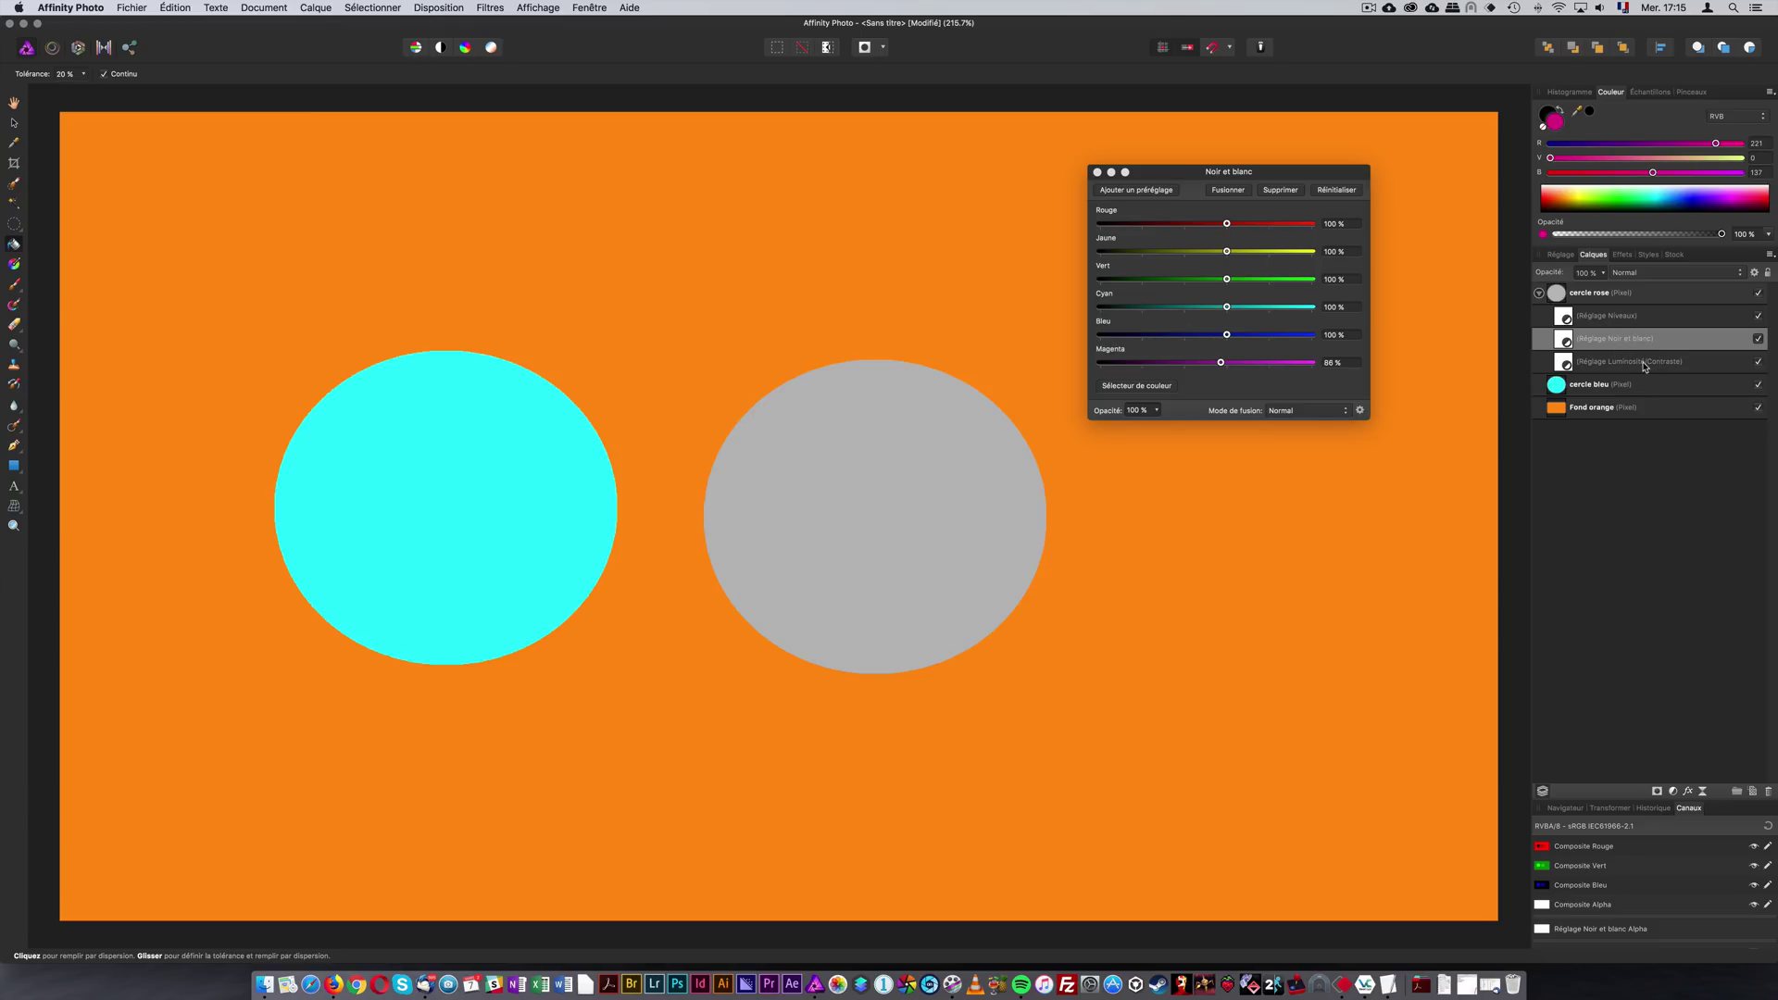
click(1765, 792)
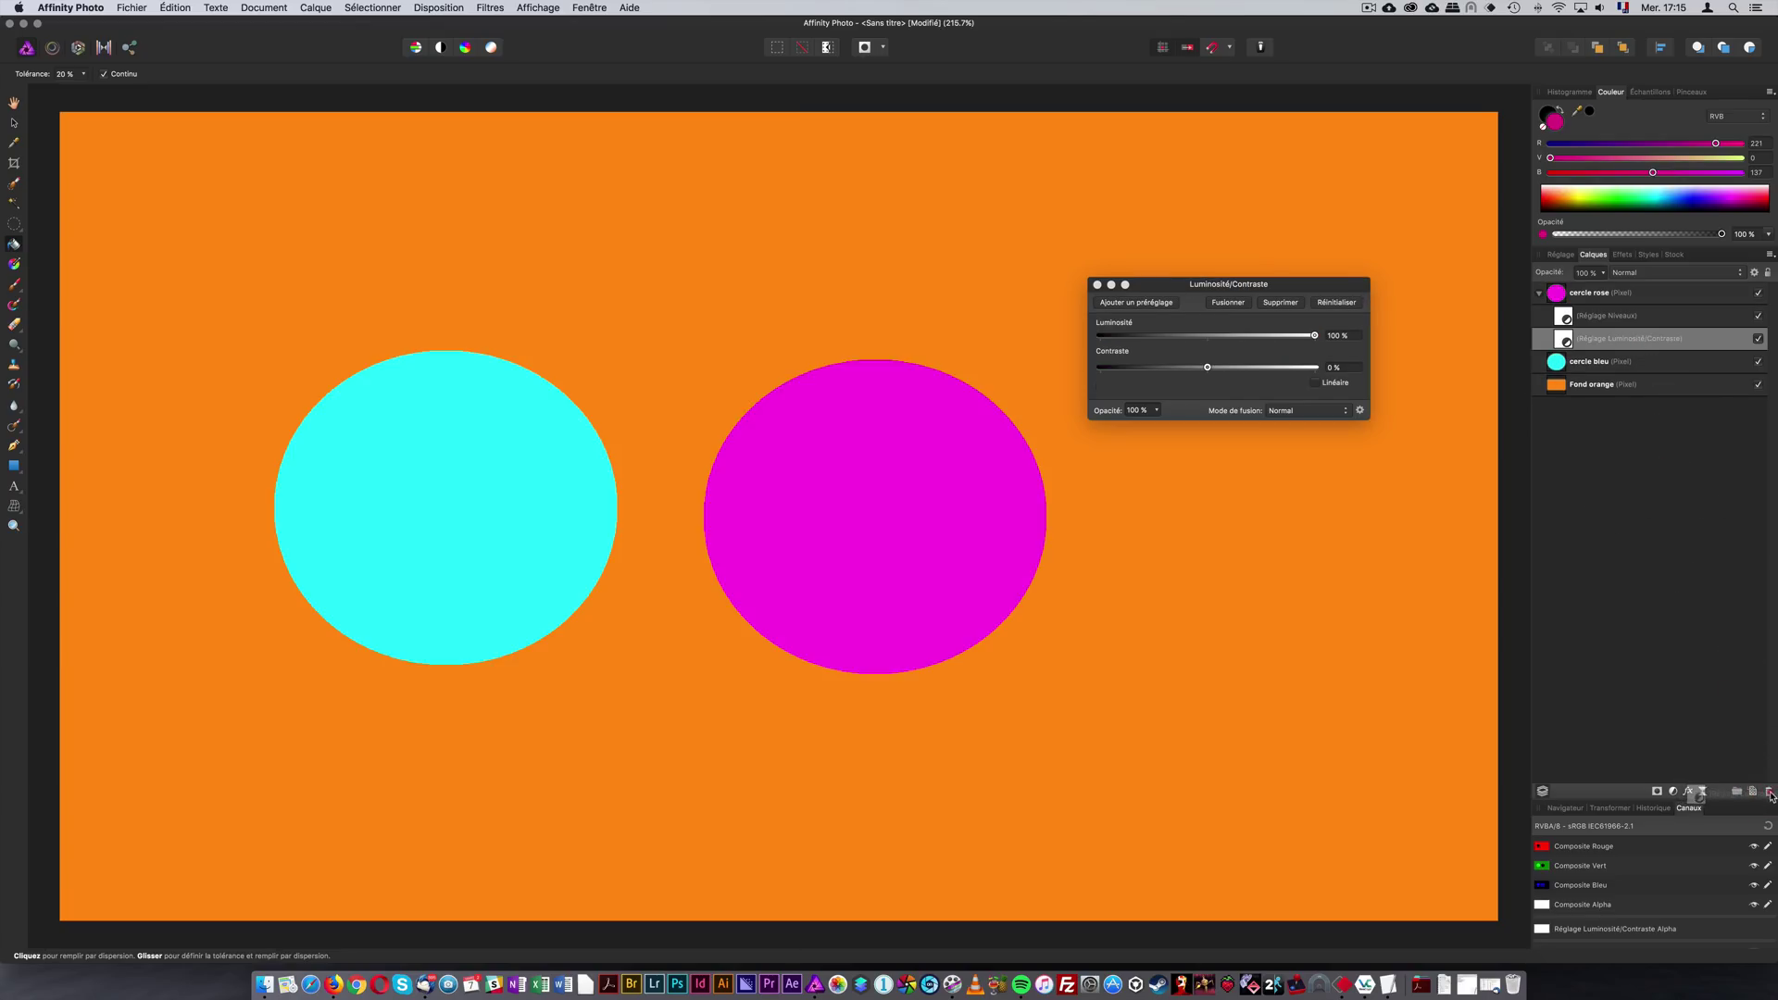
click(1766, 792)
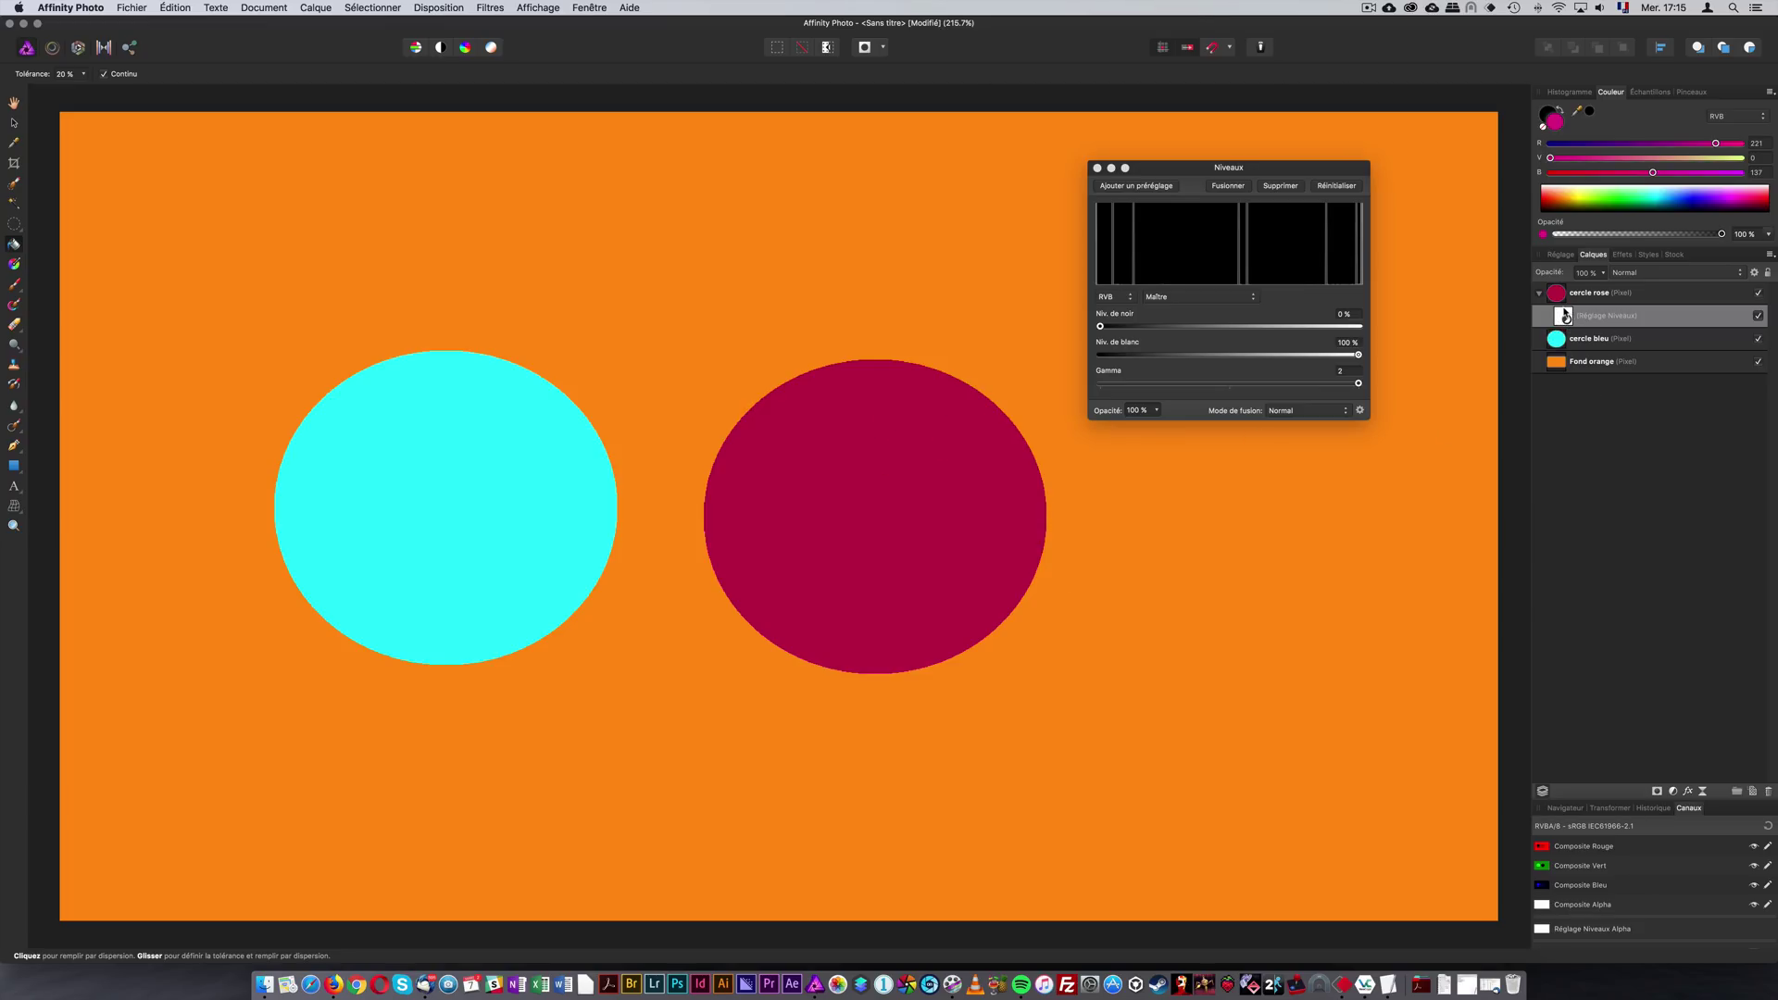
Paint black at 100% brush opacity on the Levels adjustment over the right half of the pink circle
click(15, 286)
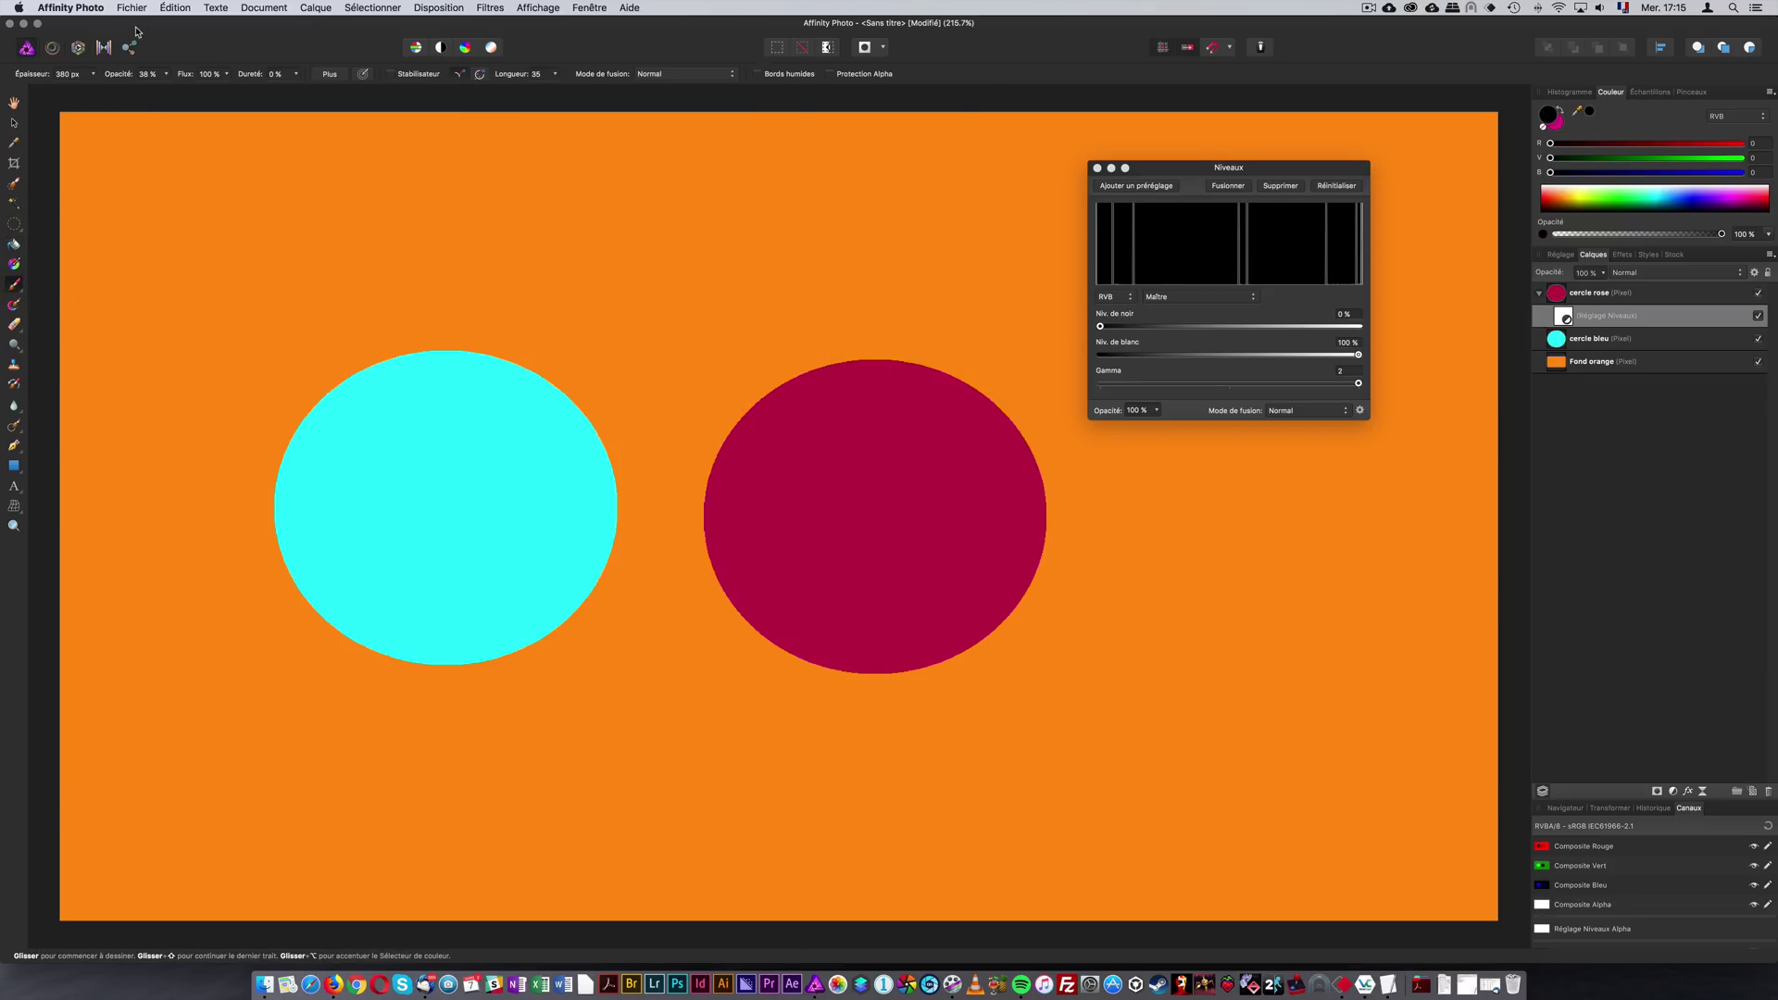
key(0)
mouse_move(961, 436)
mouse_down()
mouse_move(1001, 474)
mouse_move(1031, 470)
mouse_move(1017, 505)
mouse_move(970, 332)
mouse_move(998, 727)
mouse_move(947, 305)
mouse_move(946, 594)
mouse_up()
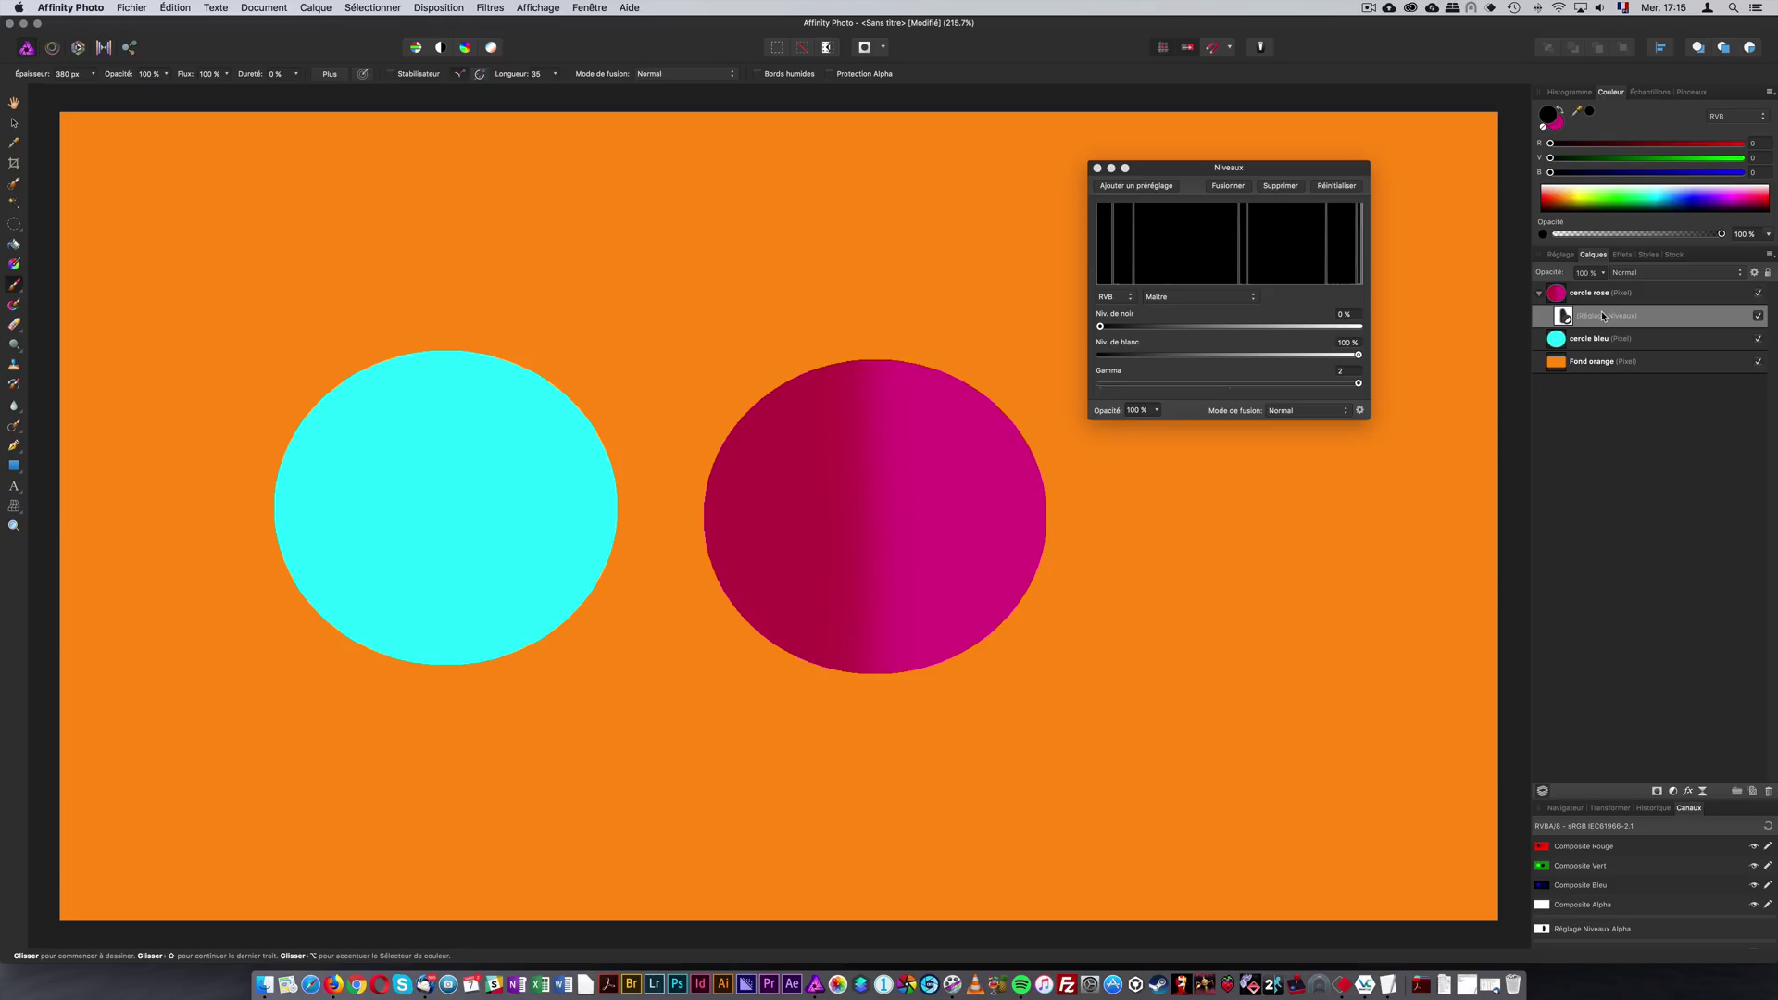
Move the Levels adjustment out of cercle rose to the top of the stack and paint black on it around the pink circle's right half
drag(1587, 318, 1577, 284)
mouse_move(817, 260)
mouse_down()
mouse_move(930, 484)
mouse_move(937, 261)
mouse_move(904, 620)
mouse_move(934, 688)
mouse_move(991, 398)
mouse_move(980, 303)
mouse_move(969, 702)
mouse_move(988, 279)
mouse_move(983, 597)
mouse_move(1017, 655)
mouse_move(1017, 706)
mouse_move(1013, 505)
mouse_move(1045, 663)
mouse_up()
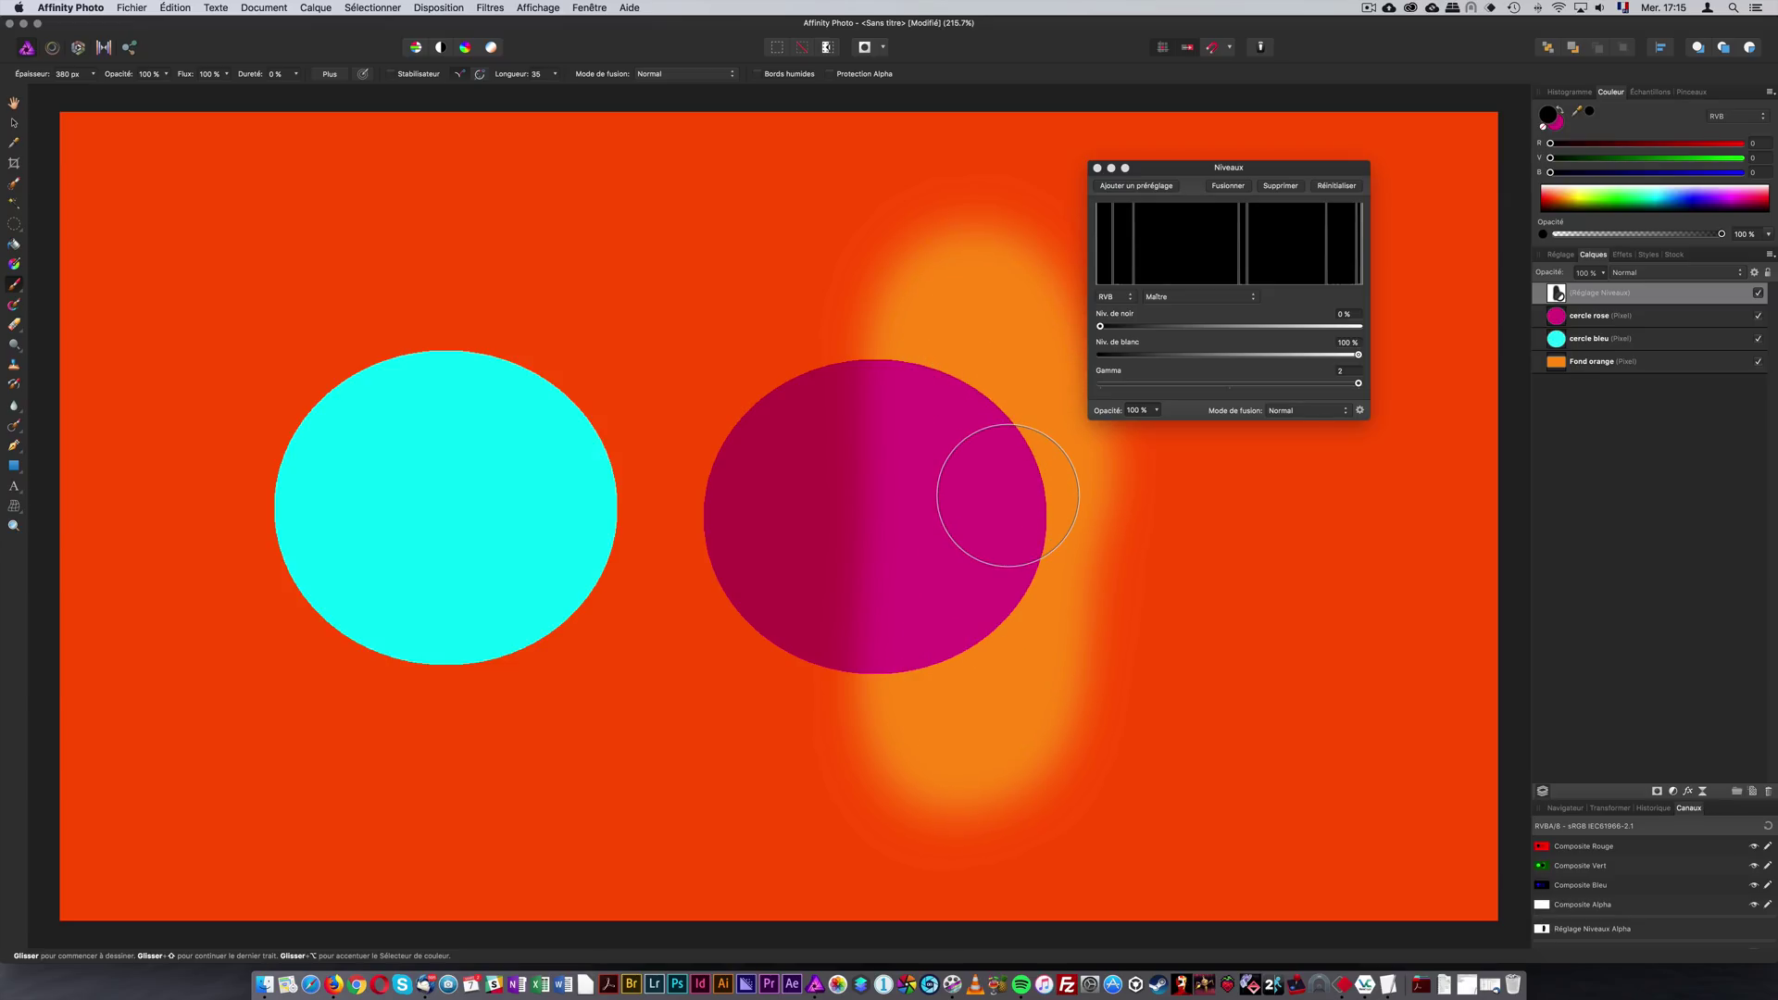
Set the brush colour to white (RGB 255, 255, 255) and paint over the masked area to restore the Levels effect
drag(1705, 143, 1745, 145)
drag(1706, 158, 1744, 158)
drag(1713, 172, 1744, 173)
mouse_move(1017, 366)
mouse_down()
mouse_move(953, 362)
mouse_move(918, 260)
mouse_move(1008, 255)
mouse_move(1010, 271)
mouse_move(895, 313)
mouse_move(892, 342)
mouse_move(1001, 378)
mouse_move(1096, 445)
mouse_move(914, 476)
mouse_move(890, 542)
mouse_move(1051, 591)
mouse_move(1050, 764)
mouse_move(954, 797)
mouse_move(1147, 568)
mouse_up()
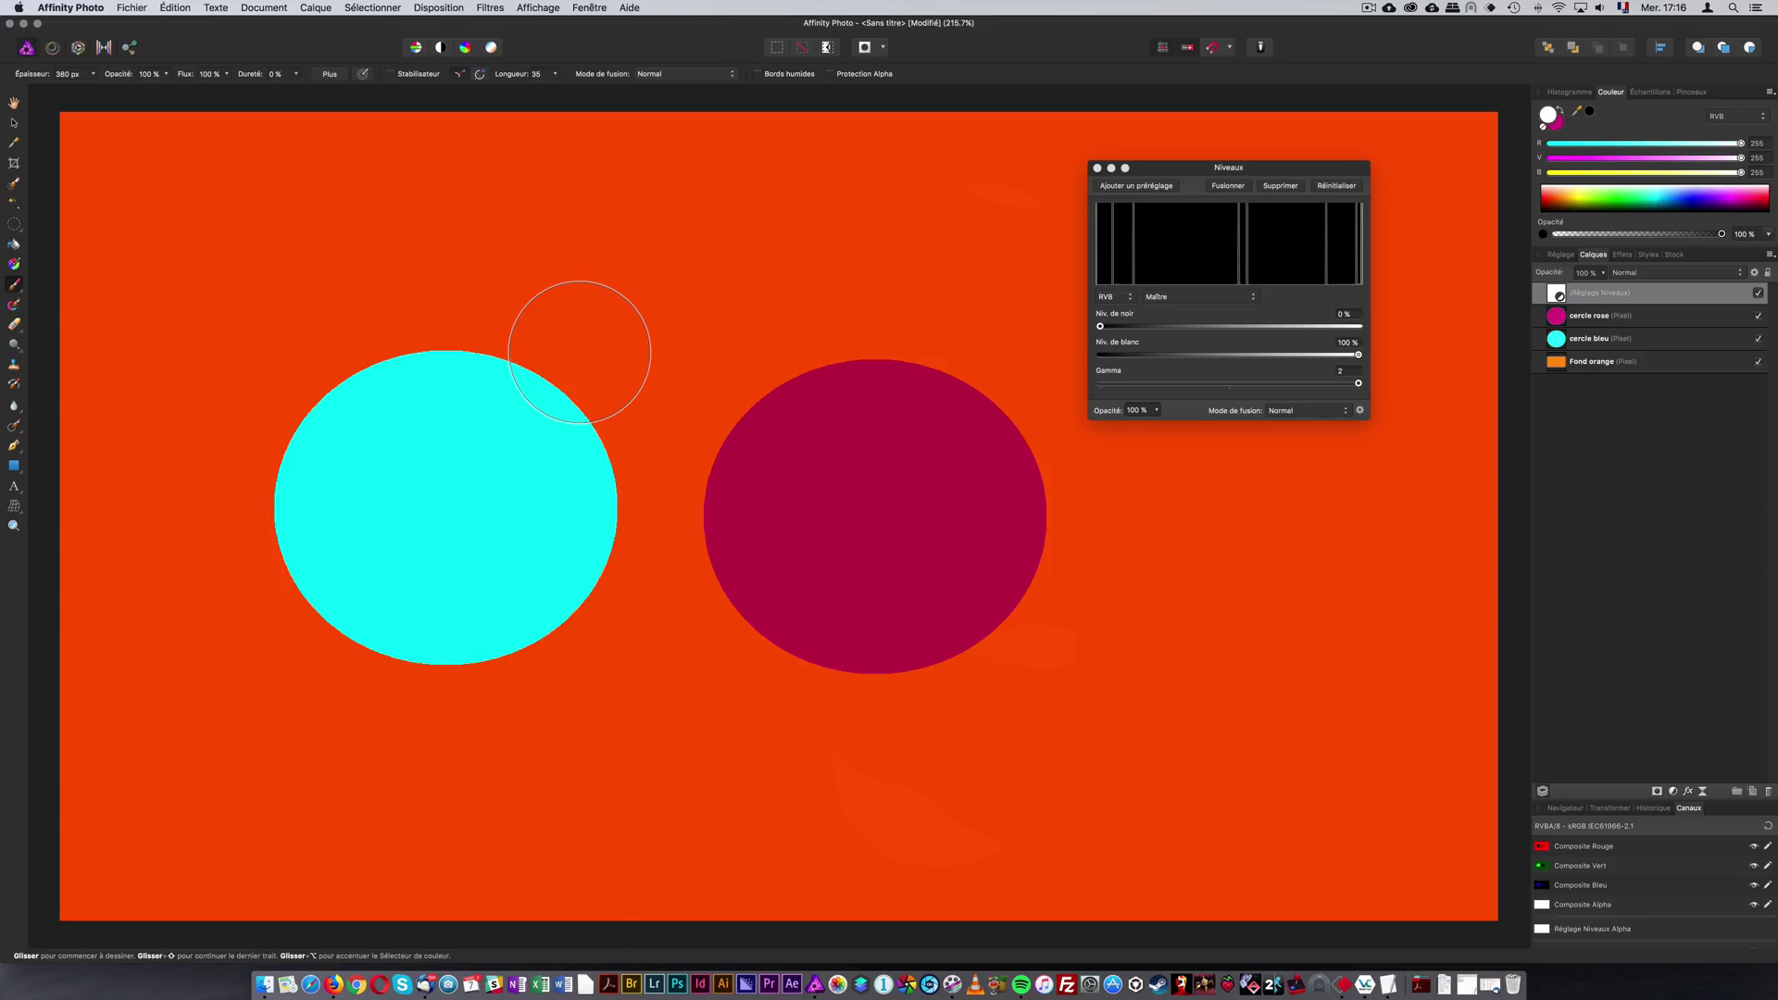
click(131, 8)
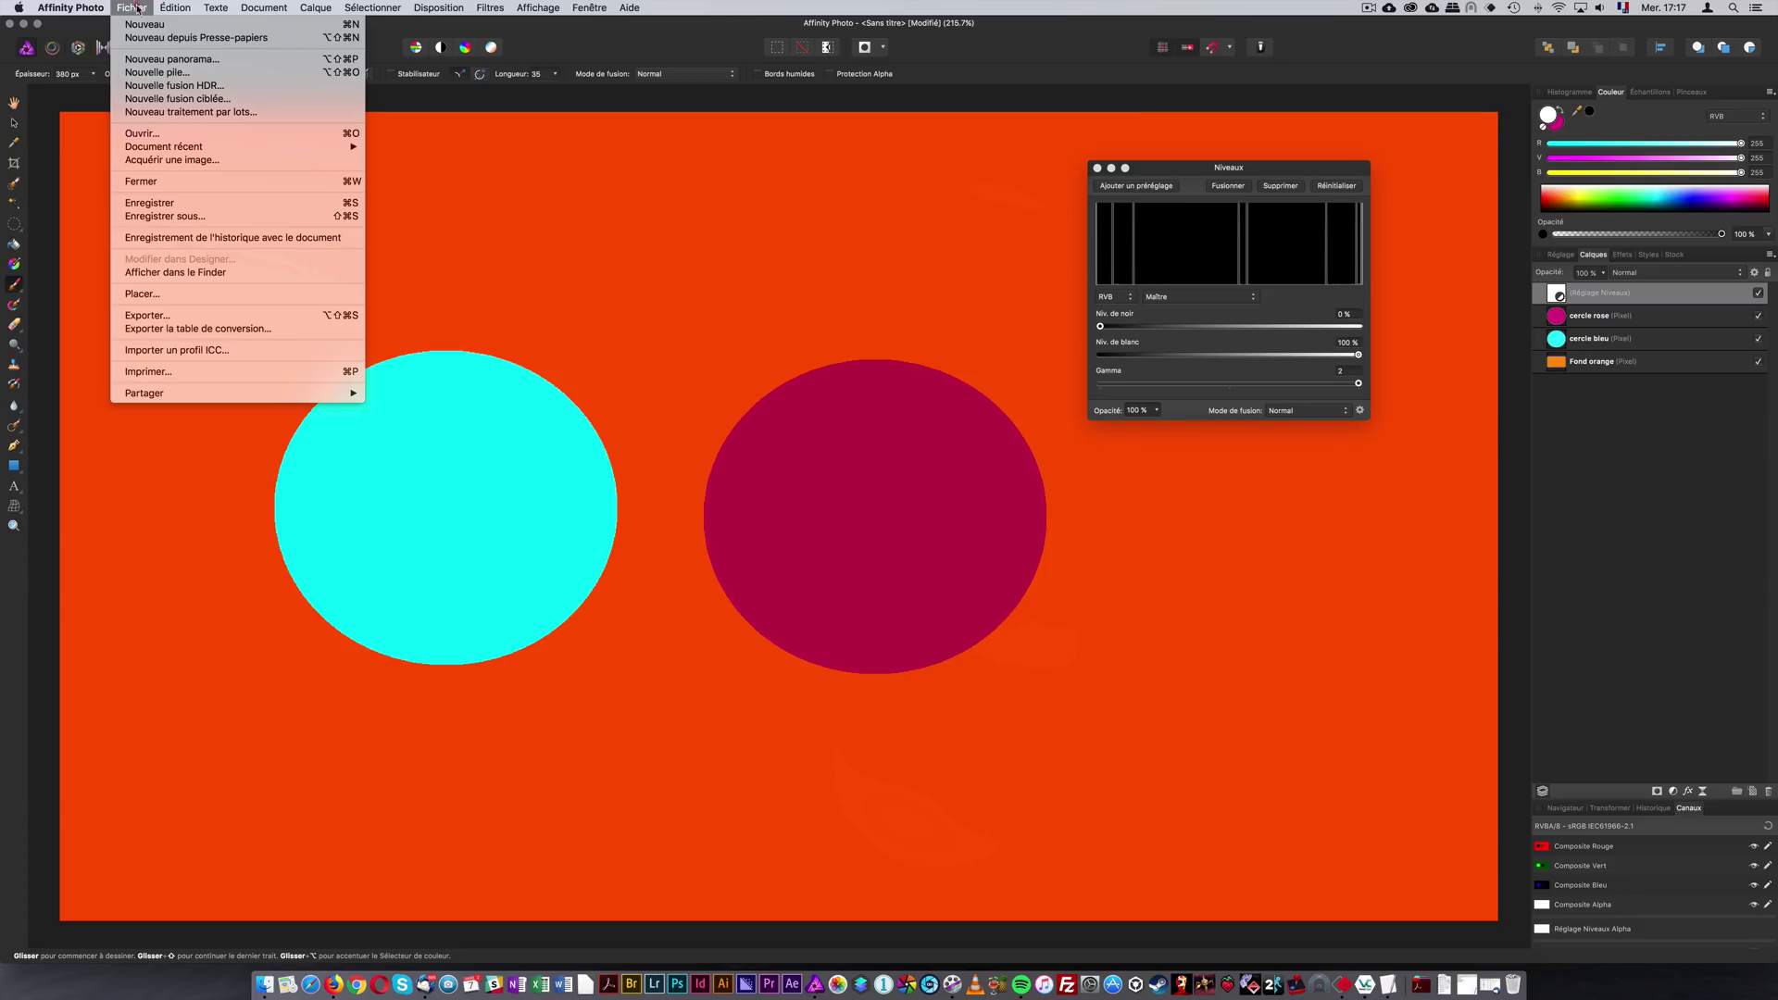
click(167, 216)
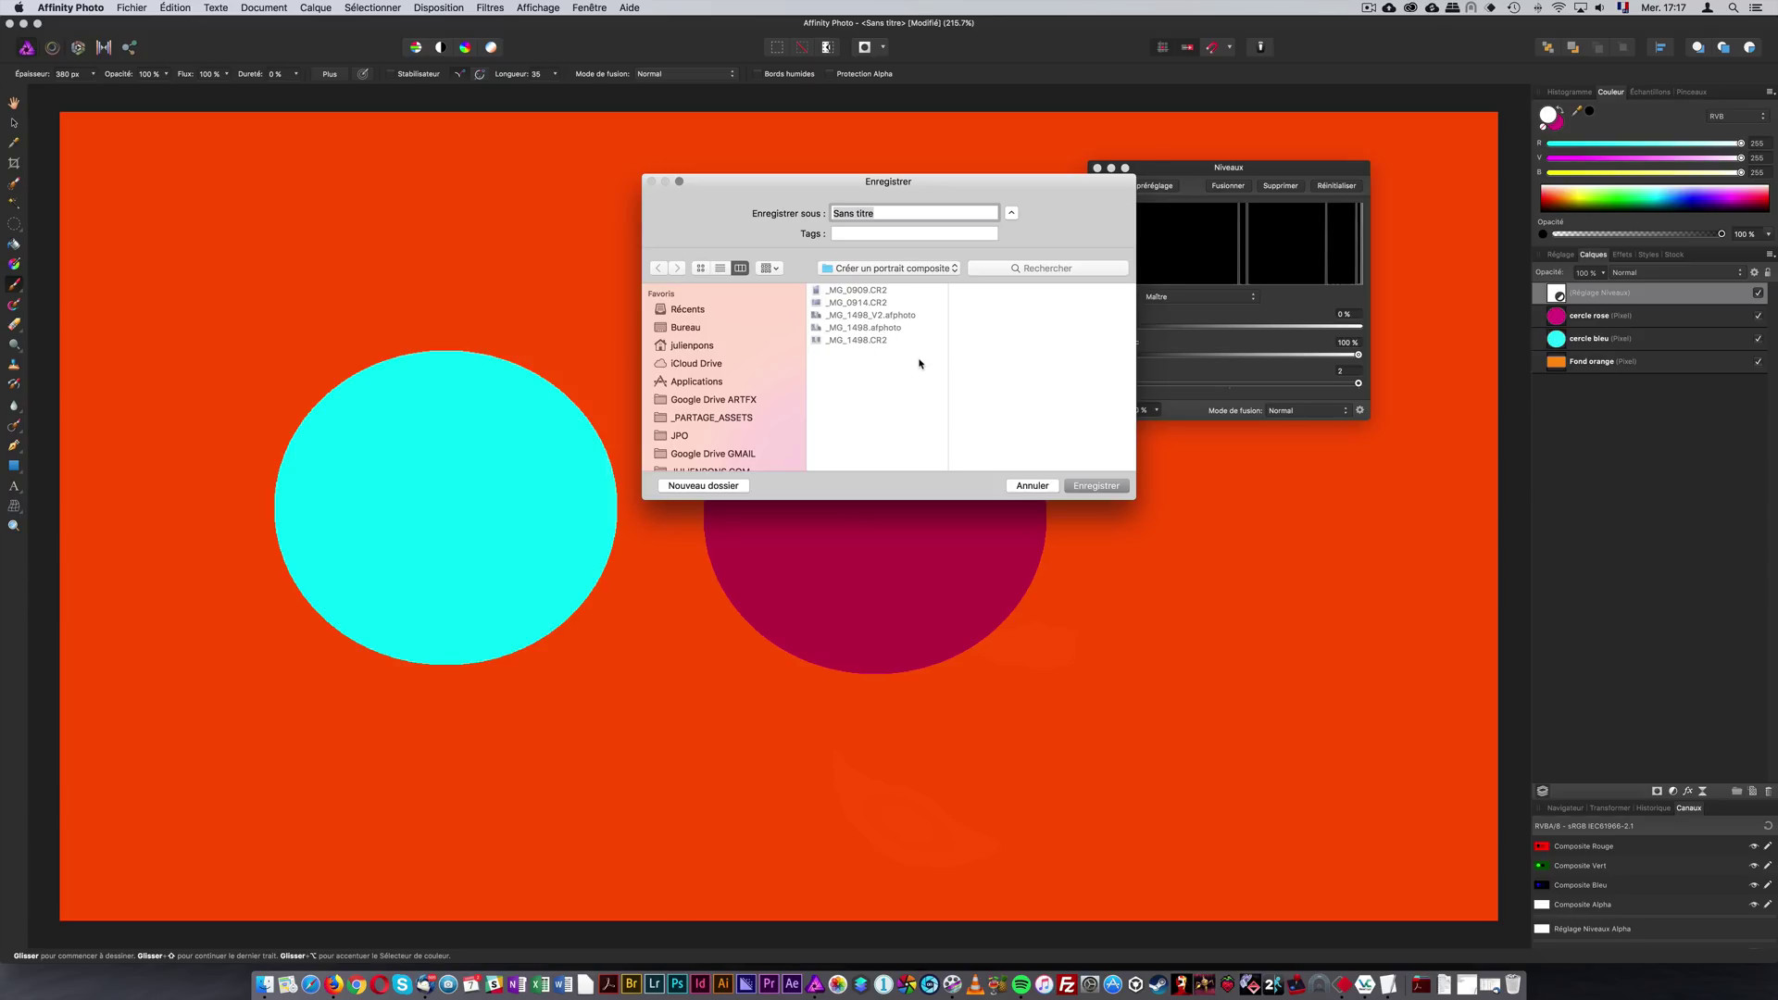
click(1031, 485)
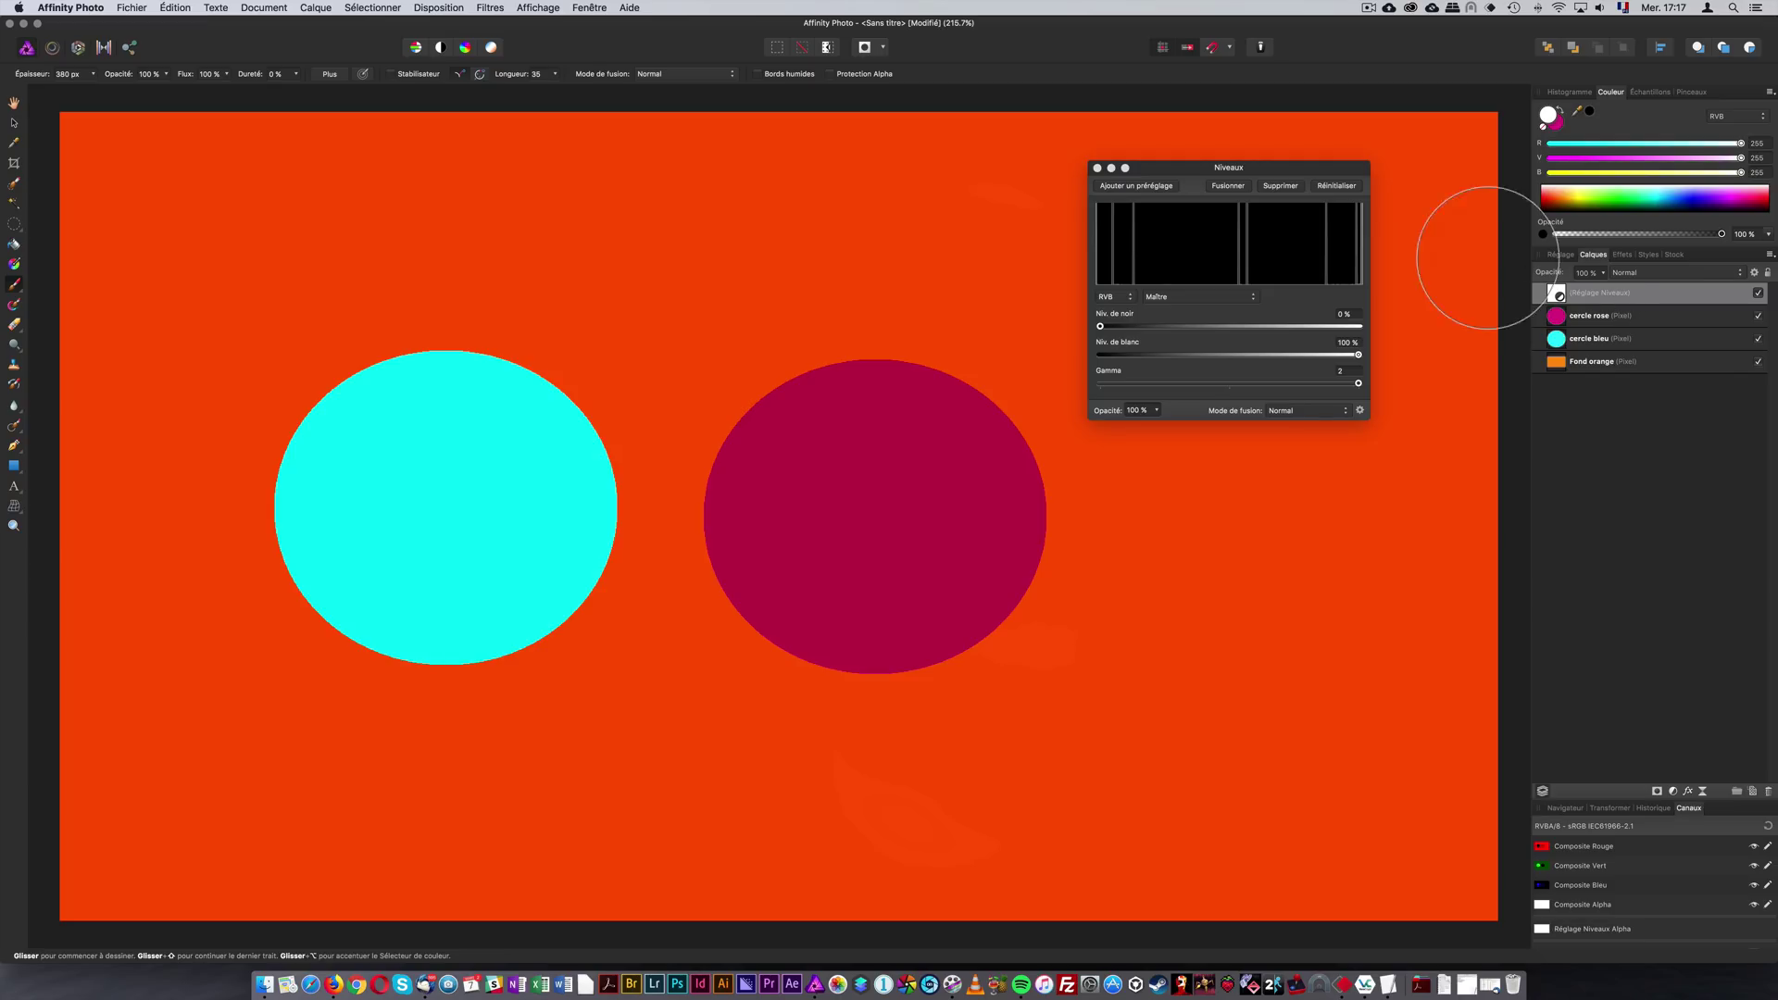
Close the Levels adjustment's settings window
click(1096, 169)
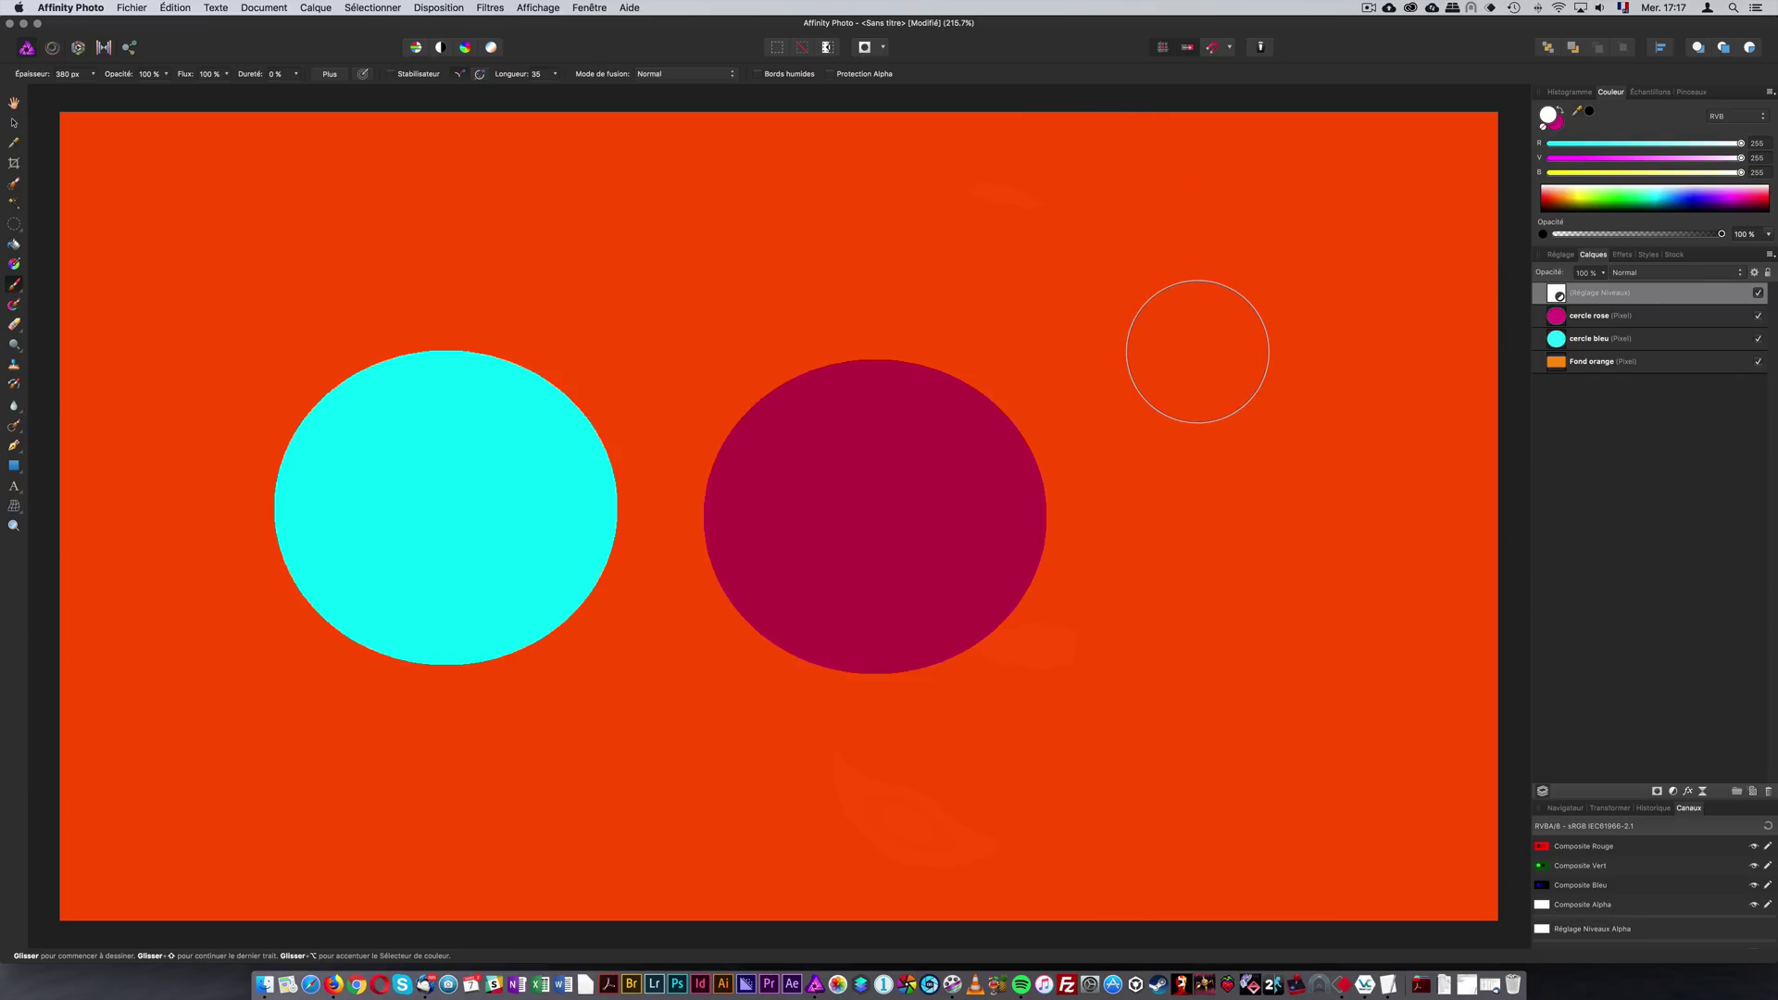